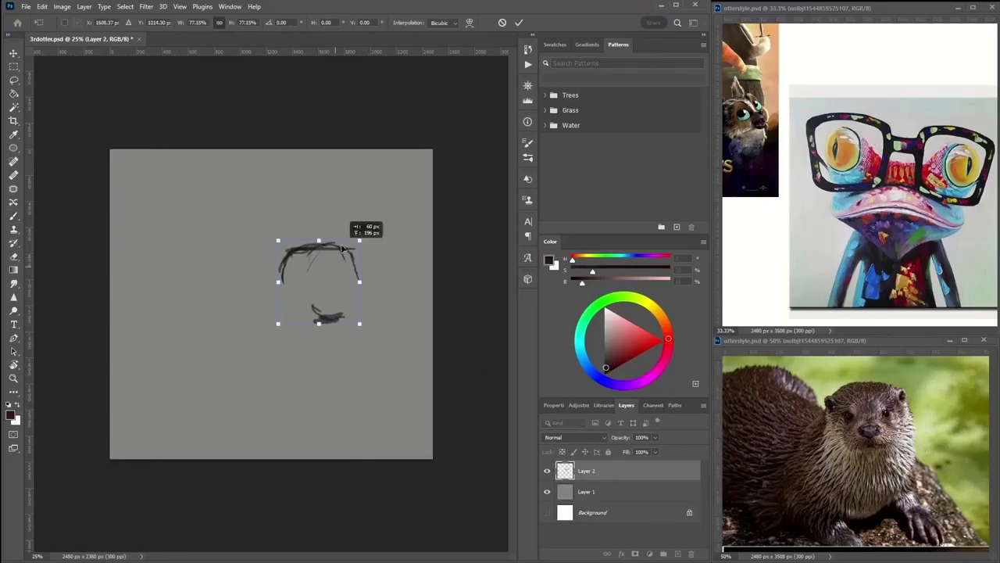
Sketch the otter's head and body in loose dark strokes on Layer 2, then scale it to about 91.67%.
{"action": "mouse_move", "coordinate": [247, 282]}
{"action": "left_mouse_down"}
{"action": "mouse_move", "coordinate": [280, 277]}
{"action": "mouse_move", "coordinate": [285, 258]}
{"action": "mouse_move", "coordinate": [262, 290]}
{"action": "mouse_move", "coordinate": [271, 279]}
{"action": "mouse_move", "coordinate": [176, 238]}
{"action": "mouse_move", "coordinate": [238, 413]}
{"action": "mouse_move", "coordinate": [337, 407]}
{"action": "mouse_move", "coordinate": [316, 325]}
{"action": "mouse_move", "coordinate": [343, 316]}
{"action": "mouse_move", "coordinate": [350, 392]}
{"action": "mouse_move", "coordinate": [363, 393]}
{"action": "mouse_move", "coordinate": [379, 445]}
{"action": "mouse_move", "coordinate": [411, 391]}
{"action": "left_mouse_up"}
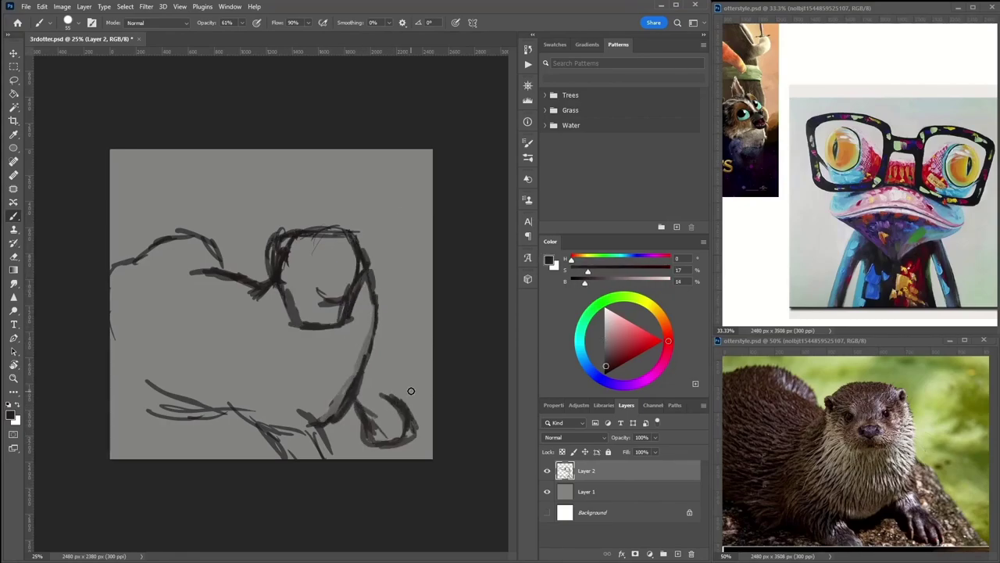
{"action": "key", "text": "ctrl+t"}
{"action": "mouse_move", "coordinate": [424, 458]}
{"action": "left_mouse_down"}
{"action": "mouse_move", "coordinate": [413, 425]}
{"action": "mouse_move", "coordinate": [346, 429]}
{"action": "left_mouse_up"}
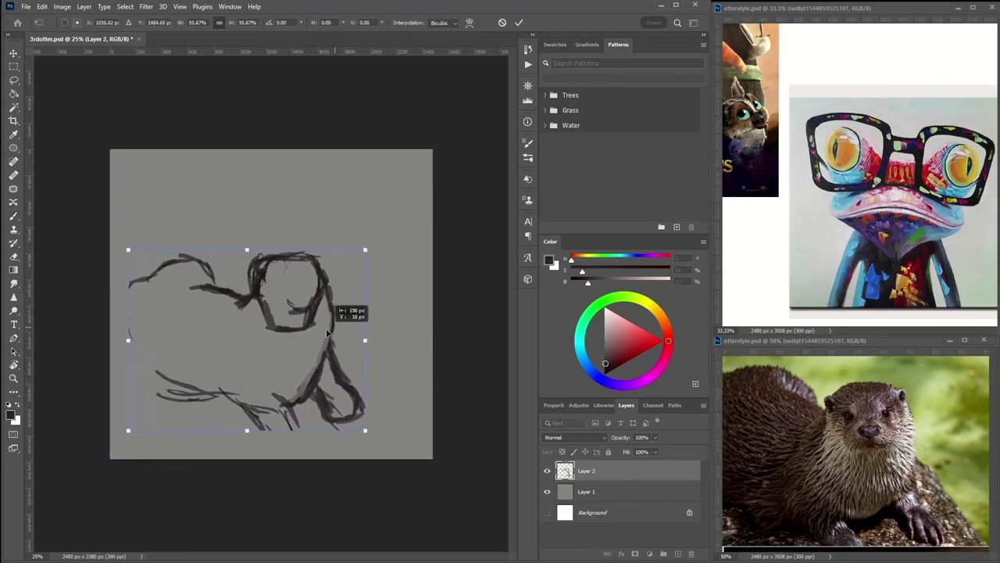
Commit the scaled sketch, lower Layer 2's opacity, and add a new Layer 3 above it.
{"action": "key", "text": "Return"}
{"action": "left_click_drag", "start_coordinate": [654, 436], "coordinate": [617, 437]}
{"action": "key", "text": "ctrl+shift+alt+n"}
Outline the refined otter: centre guide, head top, chest, back, belly and eye area.
{"action": "left_click_drag", "start_coordinate": [346, 277], "coordinate": [346, 460]}
{"action": "left_click_drag", "start_coordinate": [340, 245], "coordinate": [278, 254]}
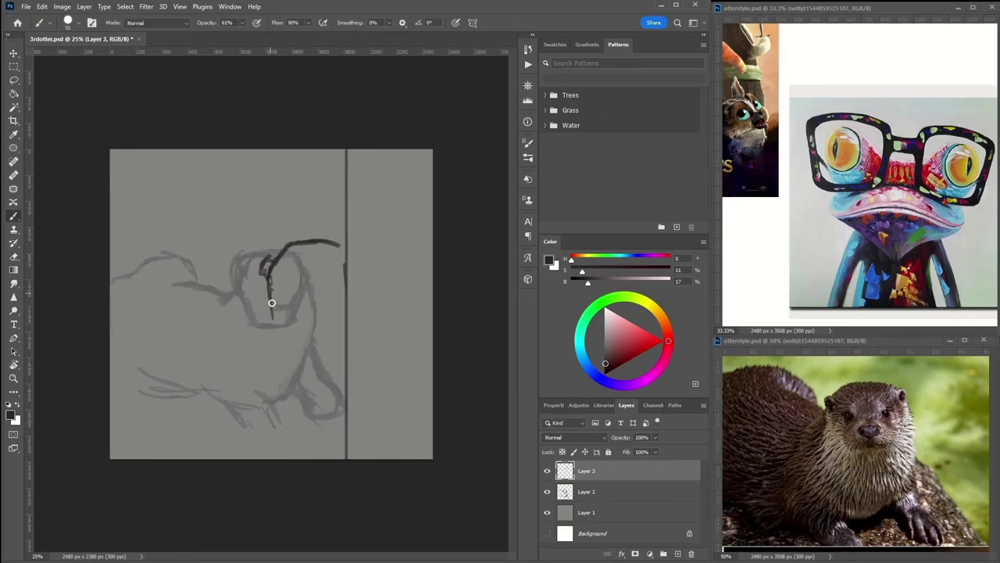
{"action": "left_click_drag", "start_coordinate": [353, 336], "coordinate": [276, 407]}
{"action": "mouse_move", "coordinate": [268, 279]}
{"action": "left_mouse_down"}
{"action": "mouse_move", "coordinate": [212, 286]}
{"action": "mouse_move", "coordinate": [113, 274]}
{"action": "left_mouse_up"}
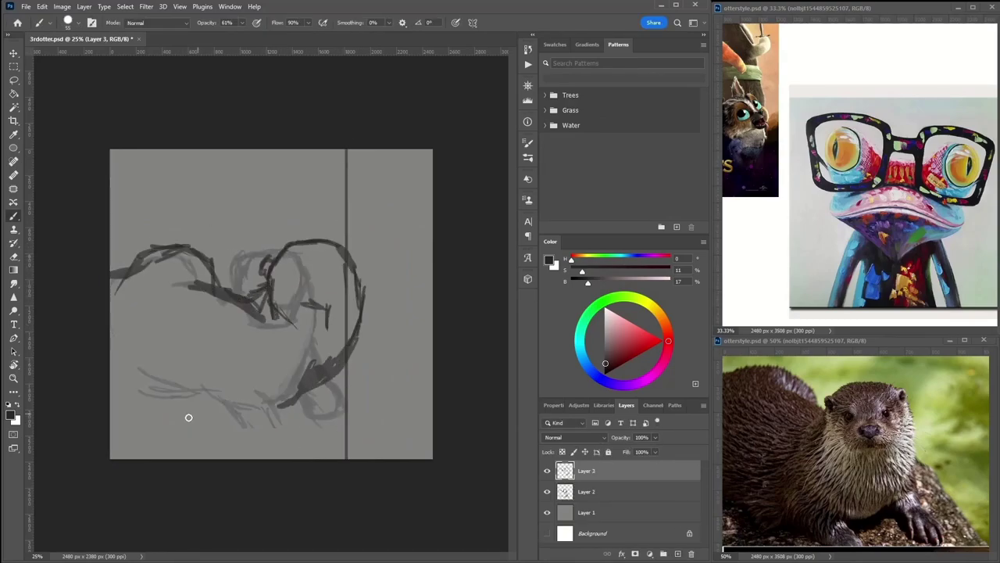
{"action": "left_click_drag", "start_coordinate": [167, 424], "coordinate": [257, 426]}
{"action": "mouse_move", "coordinate": [269, 402]}
{"action": "left_mouse_down"}
{"action": "mouse_move", "coordinate": [305, 453]}
{"action": "mouse_move", "coordinate": [346, 430]}
{"action": "mouse_move", "coordinate": [333, 228]}
{"action": "mouse_move", "coordinate": [296, 226]}
{"action": "left_mouse_up"}
{"action": "mouse_move", "coordinate": [282, 323]}
{"action": "left_mouse_down"}
{"action": "mouse_move", "coordinate": [356, 270]}
{"action": "mouse_move", "coordinate": [328, 314]}
{"action": "mouse_move", "coordinate": [349, 284]}
{"action": "mouse_move", "coordinate": [315, 304]}
{"action": "left_mouse_up"}
Shade the otter's left eye area with a sampled near-black, undoing a stray stroke.
{"action": "left_click", "coordinate": [301, 284], "text": "alt"}
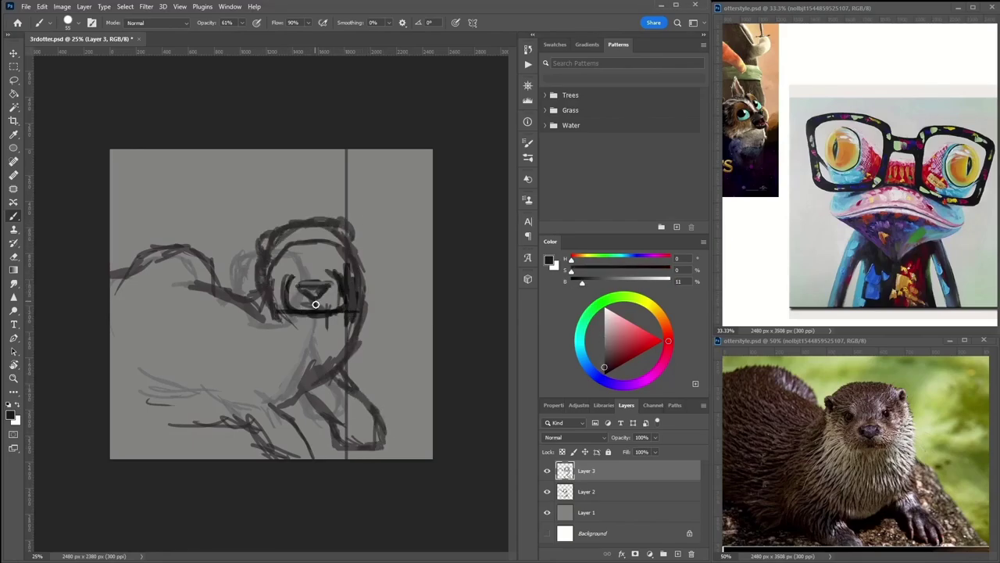
{"action": "key", "text": "ctrl+z"}
{"action": "key", "text": "ctrl+z"}
{"action": "left_click", "coordinate": [291, 268], "text": "alt"}
{"action": "left_click", "coordinate": [289, 260], "text": "alt"}
{"action": "left_click_drag", "start_coordinate": [291, 261], "coordinate": [273, 270]}
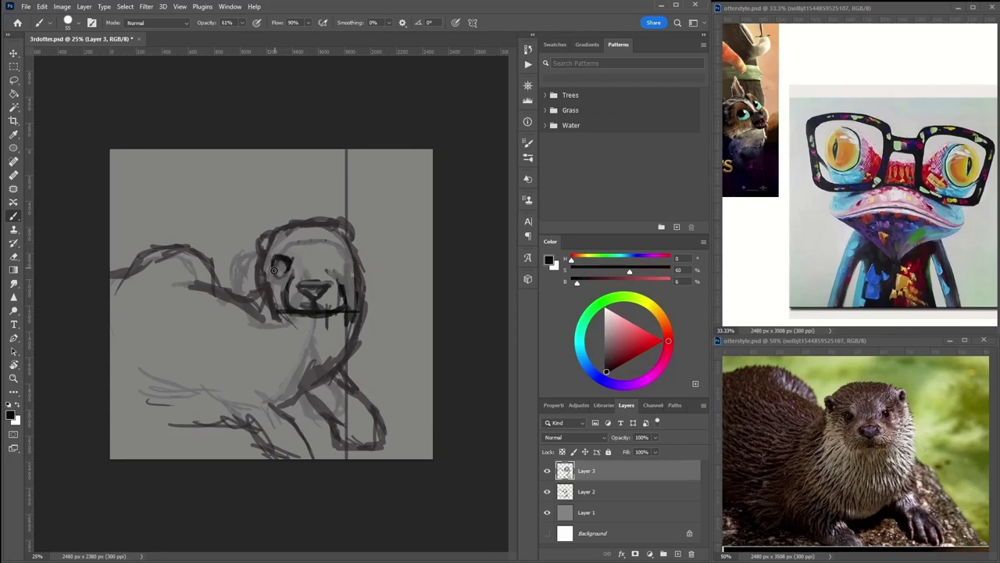
{"action": "left_click", "coordinate": [350, 273], "text": "alt"}
Hide the rough sketch layer and scale the new otter drawing down slightly.
{"action": "left_click", "coordinate": [547, 491]}
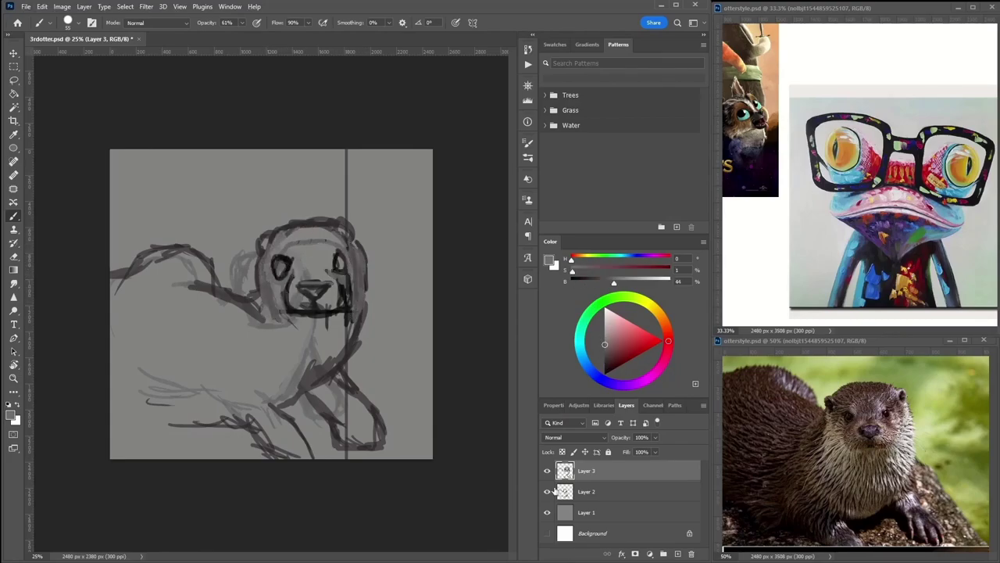
{"action": "key", "text": "ctrl+t"}
{"action": "mouse_move", "coordinate": [387, 148]}
{"action": "left_mouse_down"}
{"action": "mouse_move", "coordinate": [357, 179]}
{"action": "mouse_move", "coordinate": [381, 166]}
{"action": "left_mouse_up"}
{"action": "key", "text": "Return"}
Add an eye-level guide and light grey strokes over the head, then darken the eyes in black.
{"action": "left_click", "coordinate": [290, 290], "text": "alt"}
{"action": "left_click_drag", "start_coordinate": [266, 262], "coordinate": [375, 263]}
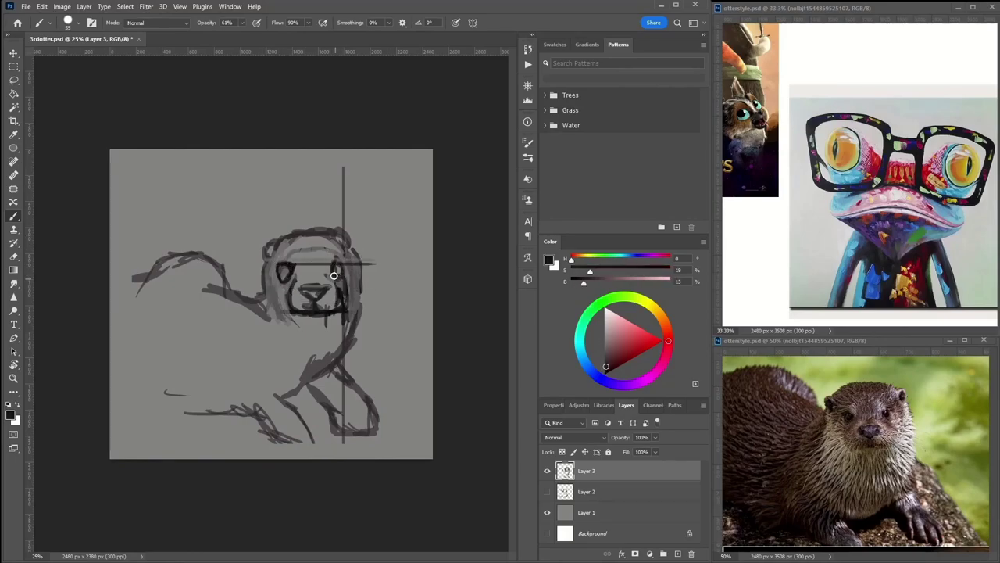
{"action": "left_click", "coordinate": [335, 295], "text": "alt"}
{"action": "left_click_drag", "start_coordinate": [274, 228], "coordinate": [347, 222]}
{"action": "key", "text": "d"}
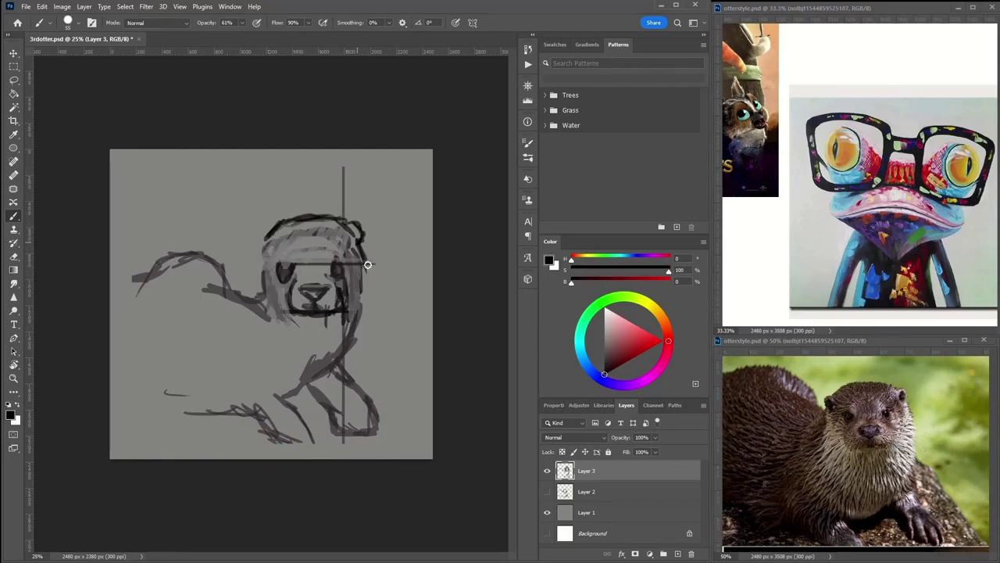
{"action": "mouse_move", "coordinate": [339, 268]}
{"action": "left_mouse_down"}
{"action": "mouse_move", "coordinate": [285, 269]}
{"action": "mouse_move", "coordinate": [337, 270]}
{"action": "mouse_move", "coordinate": [317, 292]}
{"action": "left_mouse_up"}
With sampled dark greys, thicken the left arm, hatch the lower paw and draw the lower body line.
{"action": "left_click", "coordinate": [312, 258], "text": "alt"}
{"action": "left_click", "coordinate": [291, 301], "text": "alt"}
{"action": "left_click", "coordinate": [268, 244], "text": "alt"}
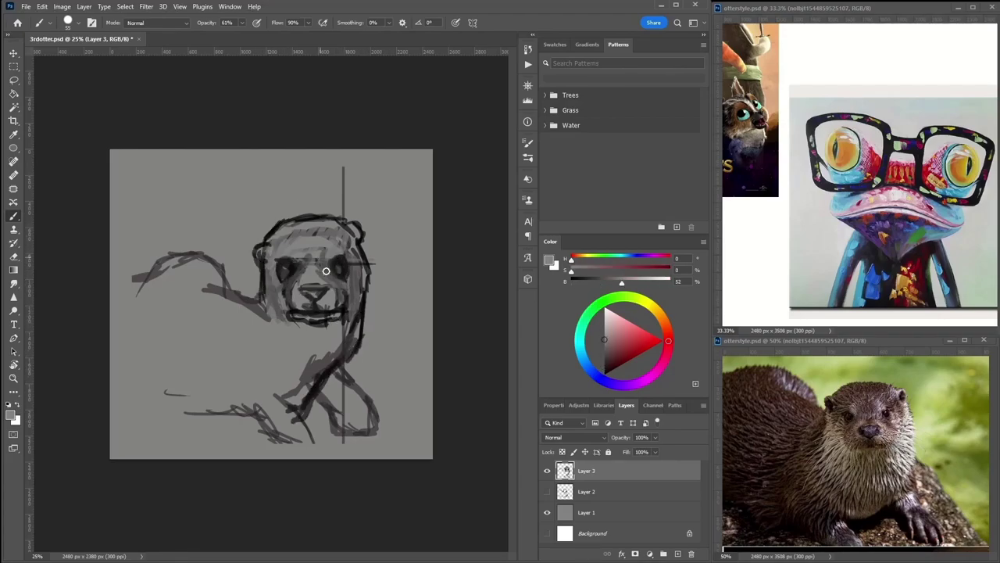
{"action": "left_click", "coordinate": [347, 261], "text": "alt"}
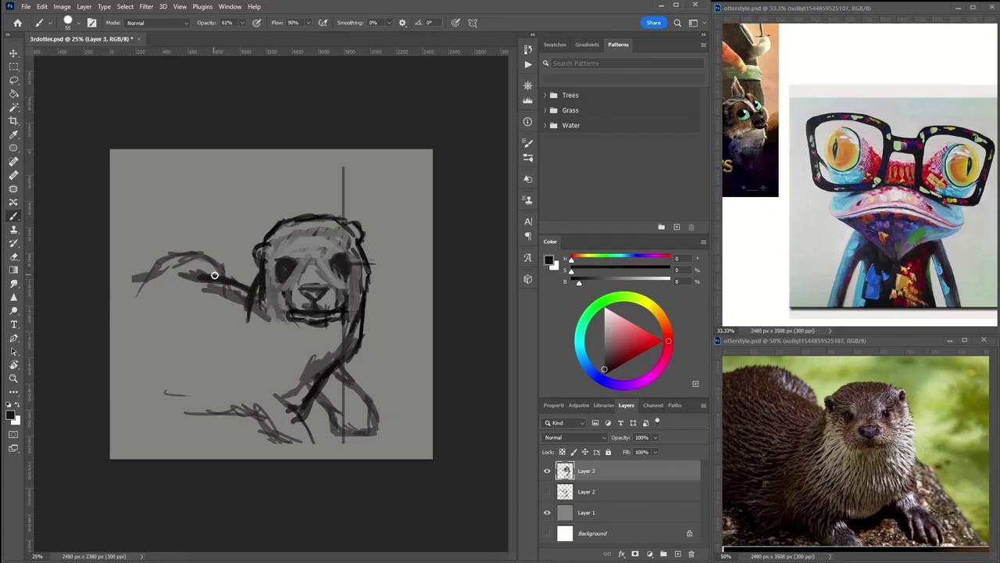
{"action": "left_click_drag", "start_coordinate": [214, 275], "coordinate": [171, 253]}
{"action": "left_click_drag", "start_coordinate": [286, 413], "coordinate": [311, 458]}
{"action": "left_click_drag", "start_coordinate": [274, 458], "coordinate": [257, 440]}
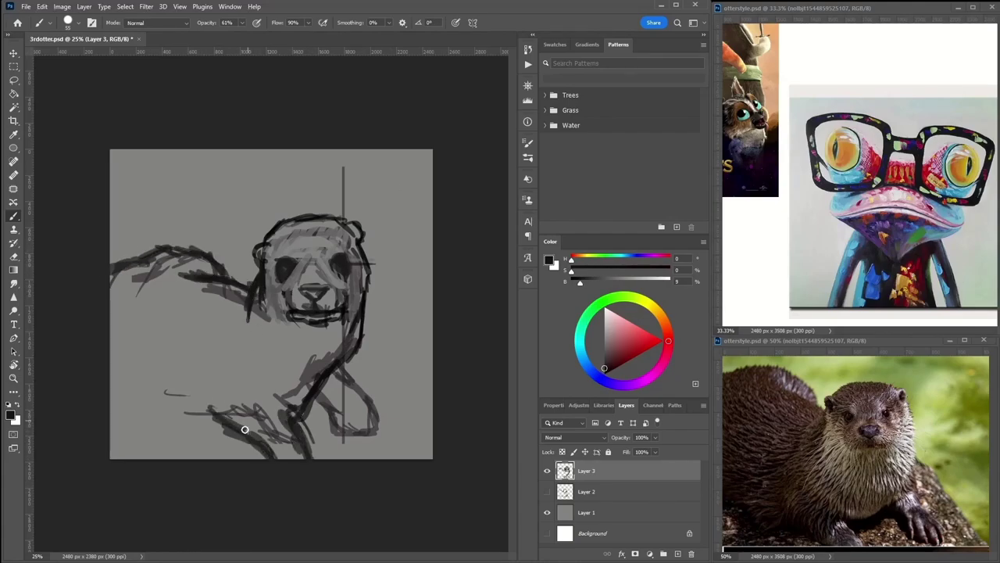
{"action": "left_click_drag", "start_coordinate": [110, 402], "coordinate": [221, 423]}
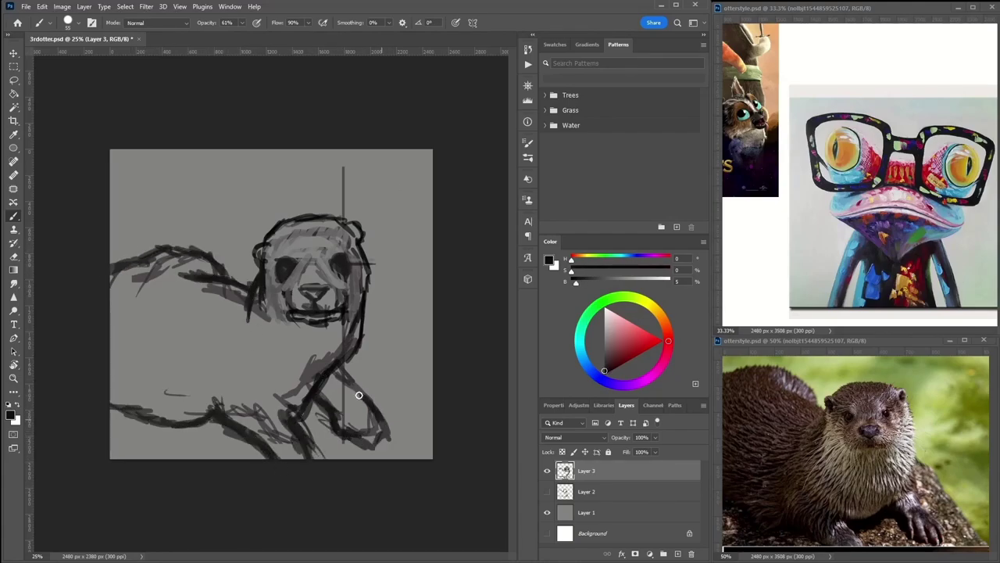
Fill the paw, neck, forearm and chest with medium grey shading.
{"action": "left_click", "coordinate": [375, 443], "text": "alt"}
{"action": "left_click_drag", "start_coordinate": [375, 442], "coordinate": [371, 413]}
{"action": "mouse_move", "coordinate": [338, 360]}
{"action": "left_mouse_down"}
{"action": "mouse_move", "coordinate": [353, 320]}
{"action": "mouse_move", "coordinate": [301, 416]}
{"action": "mouse_move", "coordinate": [246, 357]}
{"action": "mouse_move", "coordinate": [270, 375]}
{"action": "left_mouse_up"}
{"action": "left_click", "coordinate": [301, 416], "text": "alt"}
{"action": "left_click", "coordinate": [270, 375], "text": "alt"}
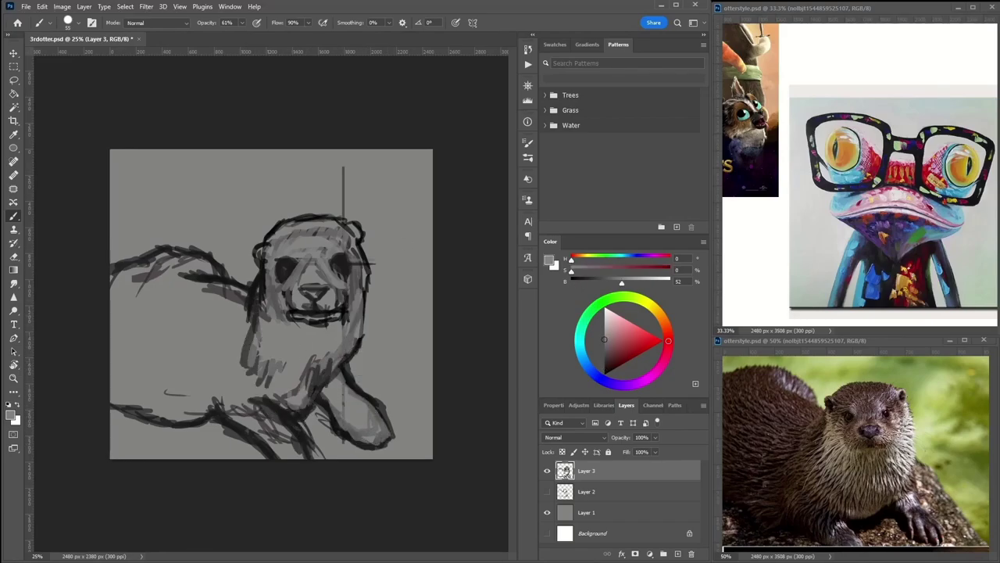
{"action": "left_click", "coordinate": [364, 304], "text": "alt"}
Redraw the head outline and paint orange-brown over the head, face, left cheek and right eye.
{"action": "mouse_move", "coordinate": [254, 262]}
{"action": "left_mouse_down"}
{"action": "mouse_move", "coordinate": [355, 231]}
{"action": "mouse_move", "coordinate": [349, 255]}
{"action": "left_mouse_up"}
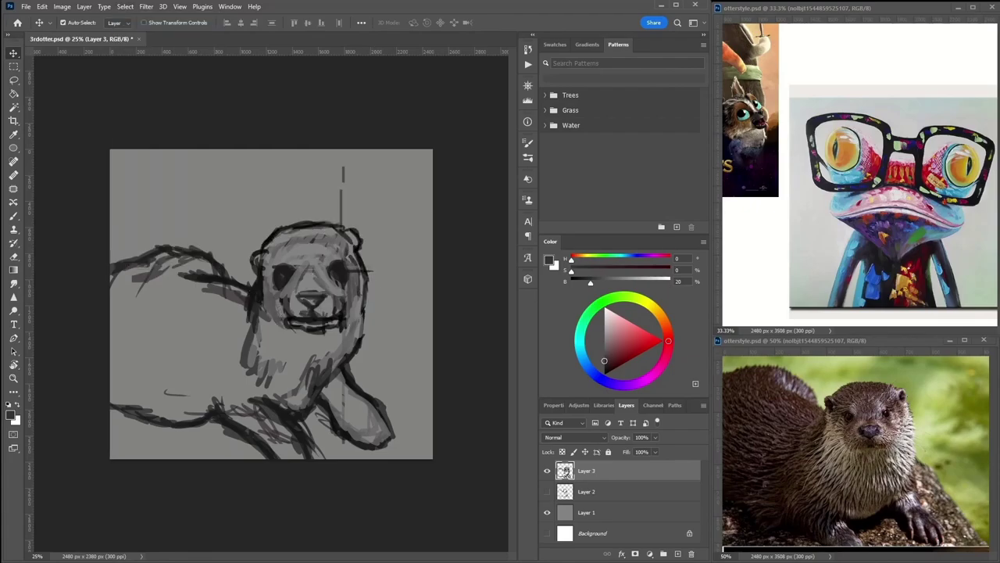
{"action": "right_click", "coordinate": [349, 255], "text": "alt+shift"}
{"action": "mouse_move", "coordinate": [281, 269]}
{"action": "left_mouse_down"}
{"action": "mouse_move", "coordinate": [354, 259]}
{"action": "mouse_move", "coordinate": [333, 301]}
{"action": "left_mouse_up"}
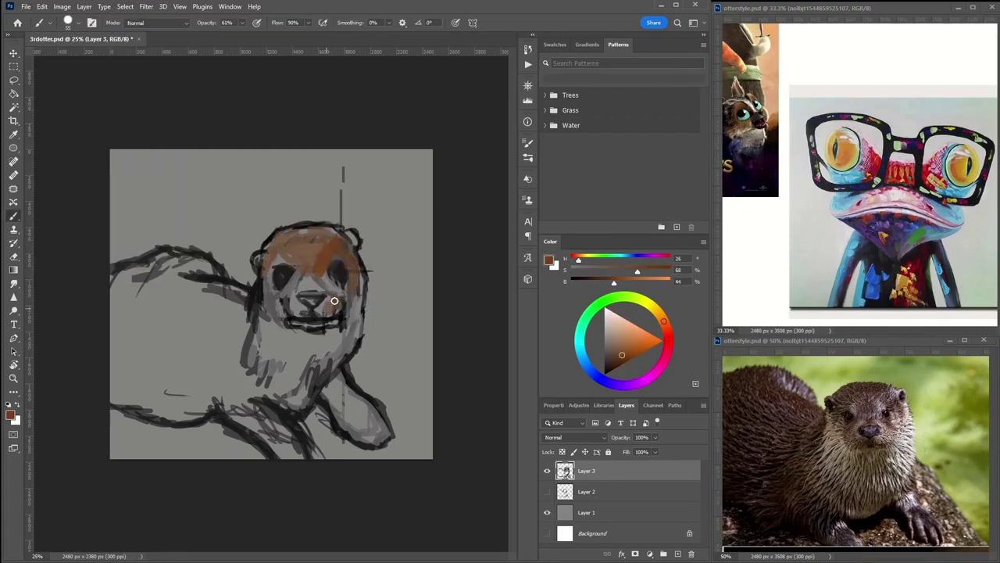
{"action": "mouse_move", "coordinate": [333, 233]}
{"action": "left_mouse_down"}
{"action": "mouse_move", "coordinate": [297, 275]}
{"action": "mouse_move", "coordinate": [266, 264]}
{"action": "left_mouse_up"}
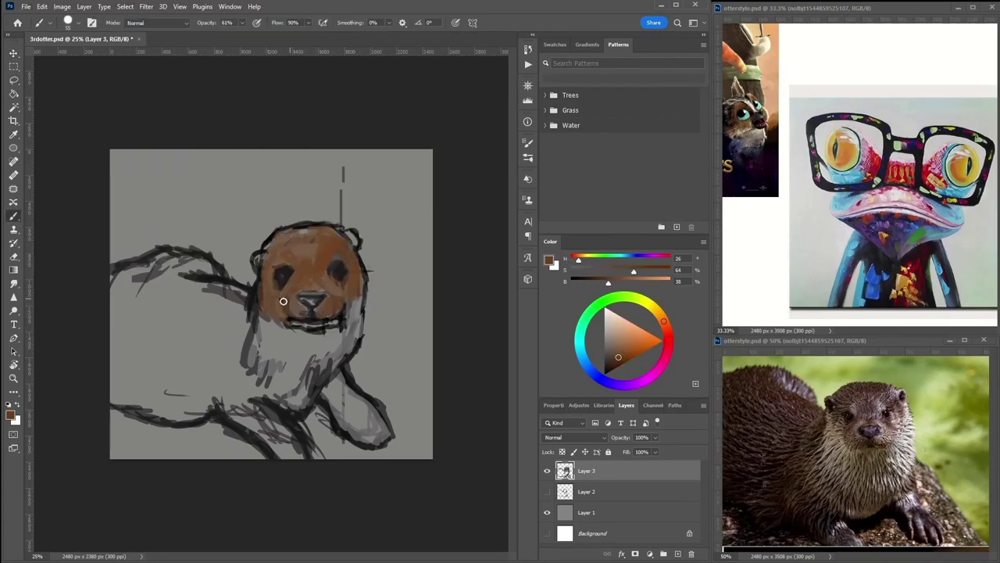
{"action": "left_click", "coordinate": [351, 298], "text": "alt"}
{"action": "left_click_drag", "start_coordinate": [283, 297], "coordinate": [264, 321]}
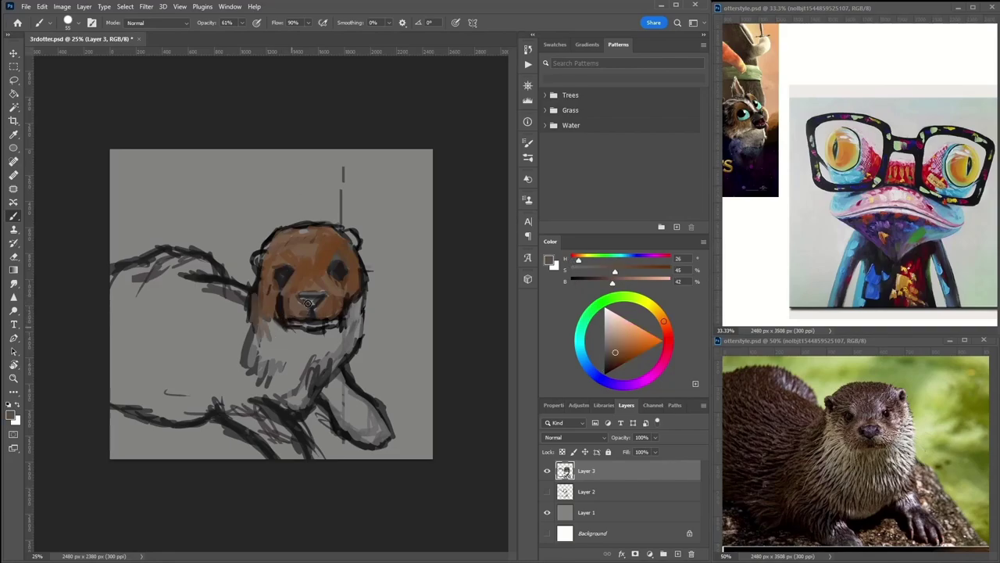
{"action": "left_click", "coordinate": [348, 275], "text": "alt"}
{"action": "mouse_move", "coordinate": [343, 278]}
{"action": "left_mouse_down"}
{"action": "mouse_move", "coordinate": [327, 262]}
{"action": "mouse_move", "coordinate": [287, 275]}
{"action": "mouse_move", "coordinate": [316, 233]}
{"action": "left_mouse_up"}
Darken the left eye, the left face outline and the cheek.
{"action": "left_click", "coordinate": [282, 272], "text": "alt"}
{"action": "left_click", "coordinate": [283, 261], "text": "alt"}
{"action": "left_click", "coordinate": [257, 257], "text": "alt"}
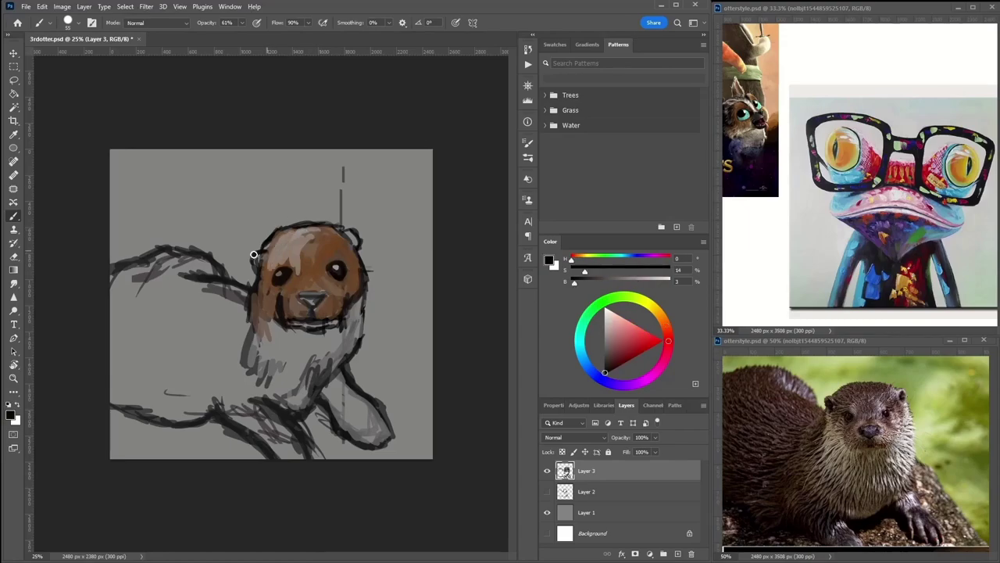
{"action": "left_click", "coordinate": [265, 268], "text": "alt"}
{"action": "left_click_drag", "start_coordinate": [257, 257], "coordinate": [261, 336]}
{"action": "left_click", "coordinate": [265, 268], "text": "alt"}
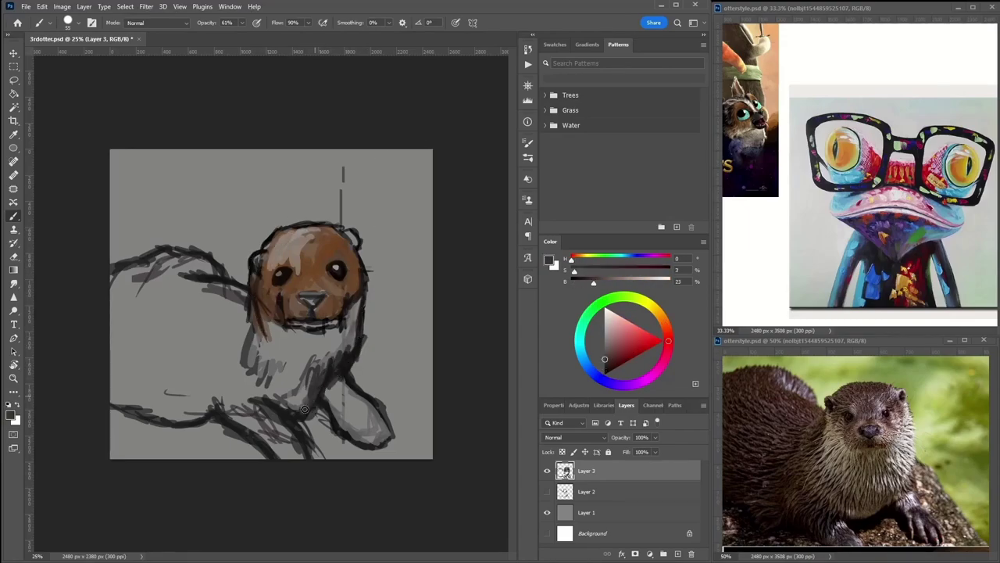
Paint a dark line along the jaw and touch up the chin with short strokes.
{"action": "left_click", "coordinate": [357, 339], "text": "alt"}
{"action": "left_click", "coordinate": [336, 320], "text": "alt"}
{"action": "mouse_move", "coordinate": [335, 320]}
{"action": "left_mouse_down"}
{"action": "mouse_move", "coordinate": [292, 331]}
{"action": "mouse_move", "coordinate": [279, 321]}
{"action": "mouse_move", "coordinate": [339, 304]}
{"action": "mouse_move", "coordinate": [346, 325]}
{"action": "mouse_move", "coordinate": [311, 315]}
{"action": "left_mouse_up"}
{"action": "left_click", "coordinate": [284, 315], "text": "alt"}
{"action": "left_click", "coordinate": [305, 318], "text": "alt"}
{"action": "left_click", "coordinate": [313, 310], "text": "alt"}
{"action": "left_click", "coordinate": [311, 314], "text": "alt"}
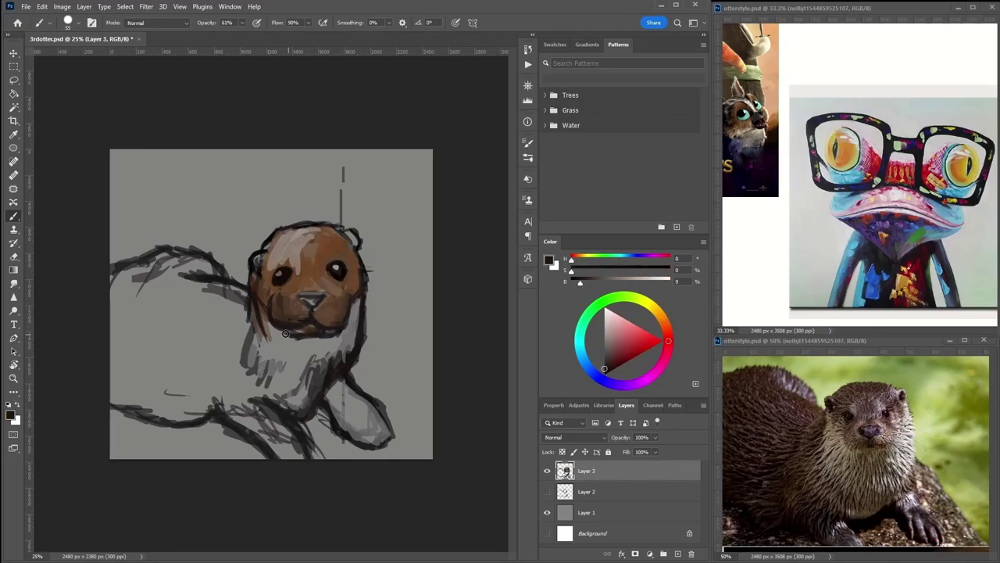
{"action": "left_click", "coordinate": [324, 321], "text": "alt"}
Paint mid grey over the head top, then repaint the head top and sides in browns.
{"action": "left_click", "coordinate": [355, 331], "text": "alt"}
{"action": "left_click_drag", "start_coordinate": [274, 242], "coordinate": [361, 234]}
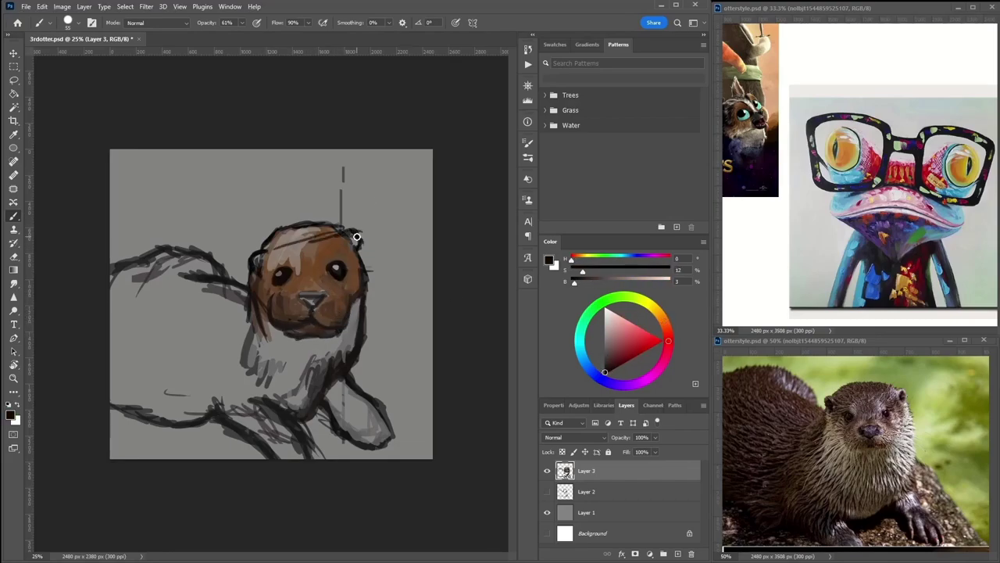
{"action": "key", "text": "e"}
{"action": "key", "text": "b"}
{"action": "left_click", "coordinate": [360, 248], "text": "alt"}
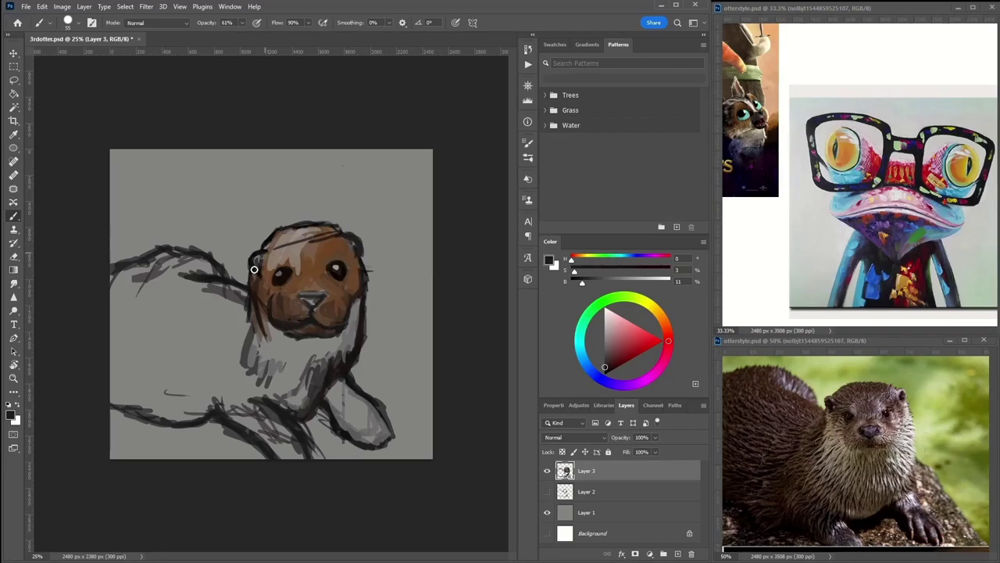
{"action": "left_click", "coordinate": [297, 234], "text": "alt"}
{"action": "mouse_move", "coordinate": [328, 228]}
{"action": "left_mouse_down"}
{"action": "mouse_move", "coordinate": [273, 254]}
{"action": "mouse_move", "coordinate": [281, 274]}
{"action": "mouse_move", "coordinate": [355, 258]}
{"action": "left_mouse_up"}
{"action": "left_click", "coordinate": [348, 234], "text": "alt"}
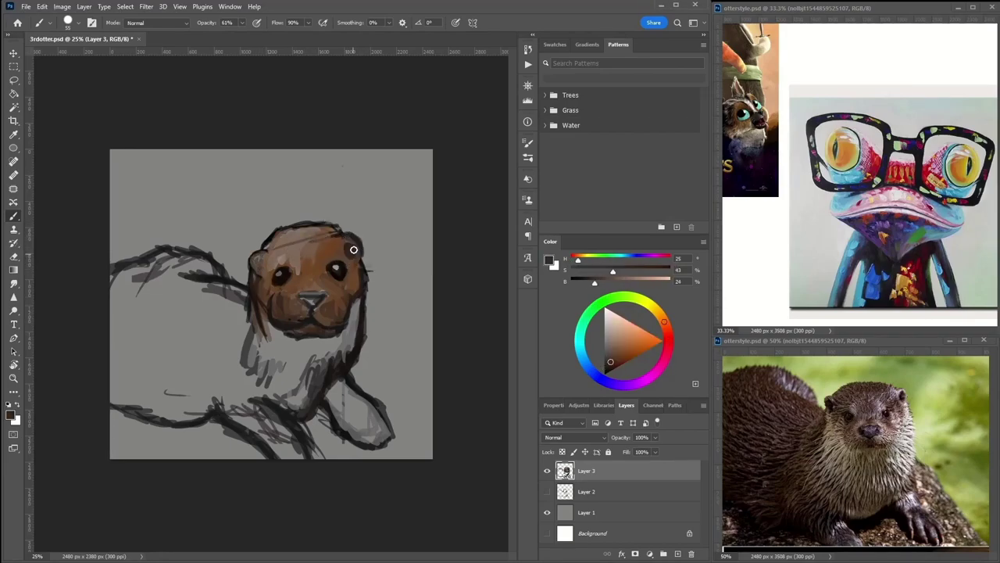
{"action": "left_click", "coordinate": [273, 267], "text": "alt"}
Layer light and saturated browns over the head top, with a light right-edge patch and chin strokes.
{"action": "left_click", "coordinate": [281, 258], "text": "alt"}
{"action": "mouse_move", "coordinate": [282, 249]}
{"action": "left_mouse_down"}
{"action": "mouse_move", "coordinate": [309, 231]}
{"action": "mouse_move", "coordinate": [353, 258]}
{"action": "left_mouse_up"}
{"action": "left_click", "coordinate": [351, 247], "text": "alt"}
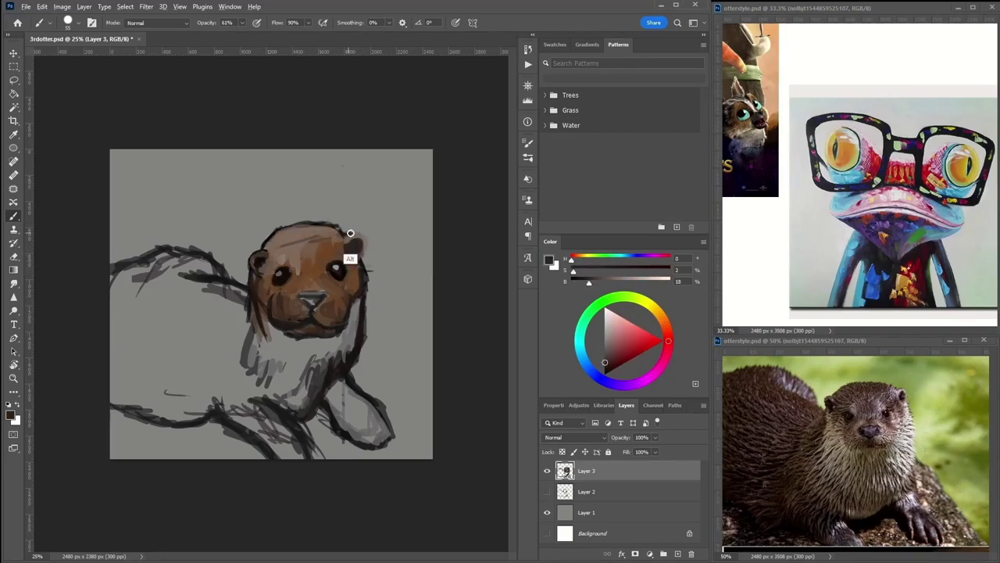
{"action": "left_click", "coordinate": [354, 262], "text": "alt"}
{"action": "left_click", "coordinate": [273, 276], "text": "alt"}
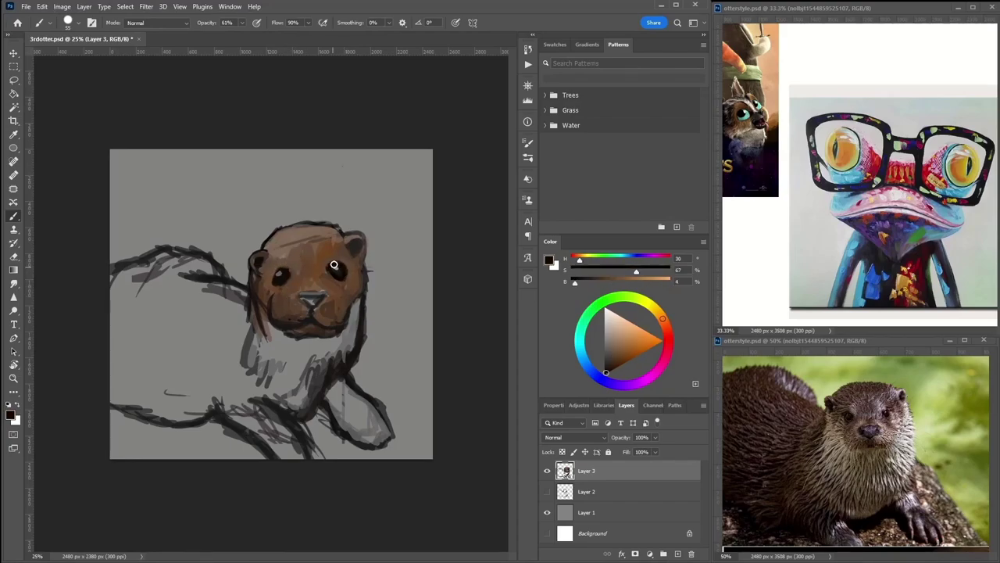
{"action": "left_click", "coordinate": [336, 270], "text": "alt"}
{"action": "left_click_drag", "start_coordinate": [332, 234], "coordinate": [281, 248]}
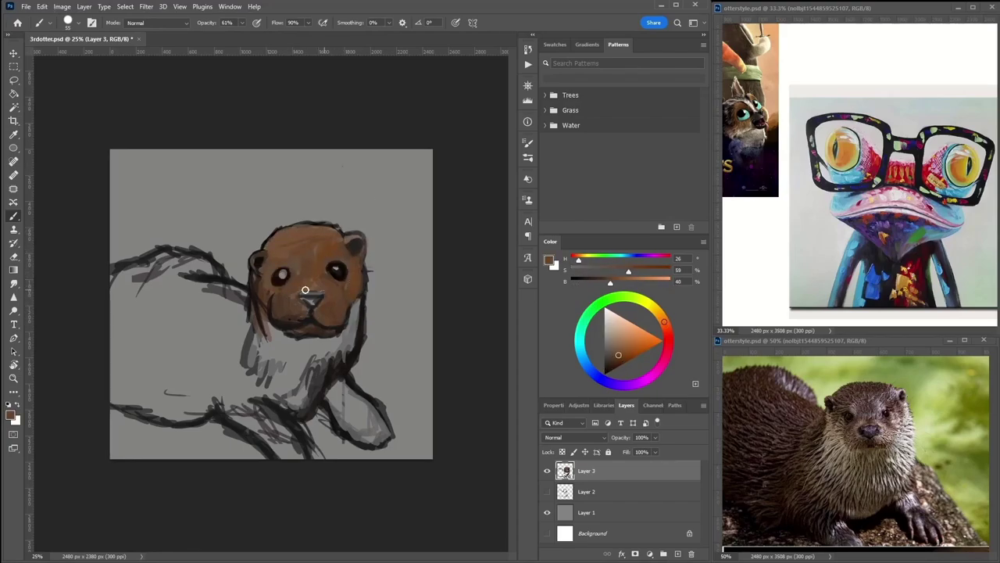
{"action": "left_click", "coordinate": [281, 317], "text": "alt"}
{"action": "mouse_move", "coordinate": [281, 320]}
{"action": "left_mouse_down"}
{"action": "mouse_move", "coordinate": [307, 322]}
{"action": "mouse_move", "coordinate": [340, 336]}
{"action": "left_mouse_up"}
{"action": "left_click", "coordinate": [335, 292], "text": "alt"}
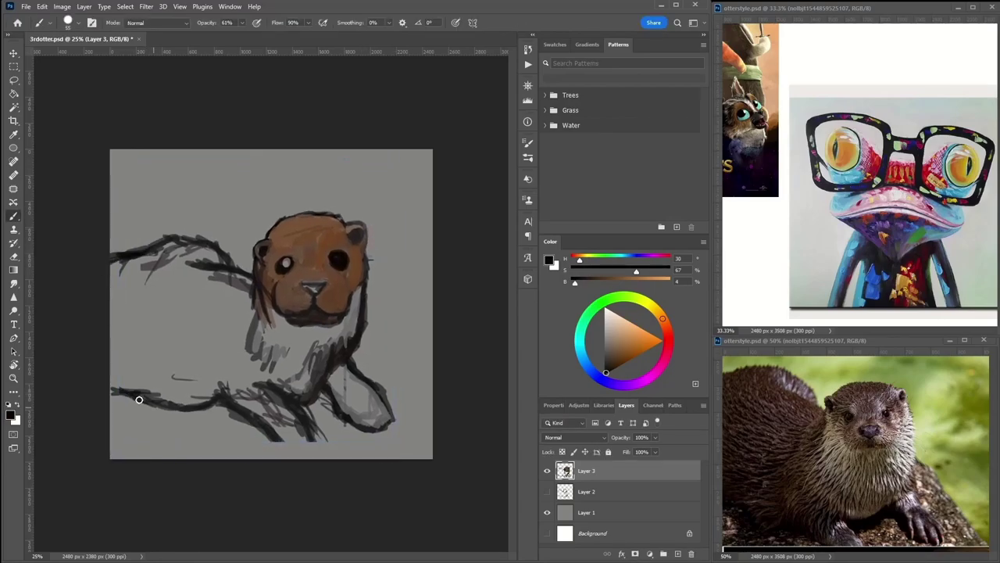
Draw the lower body, chest and belly lines, grey the lower chest and inner paw, darken the front paw.
{"action": "mouse_move", "coordinate": [139, 399]}
{"action": "left_mouse_down"}
{"action": "mouse_move", "coordinate": [212, 397]}
{"action": "mouse_move", "coordinate": [254, 278]}
{"action": "left_mouse_up"}
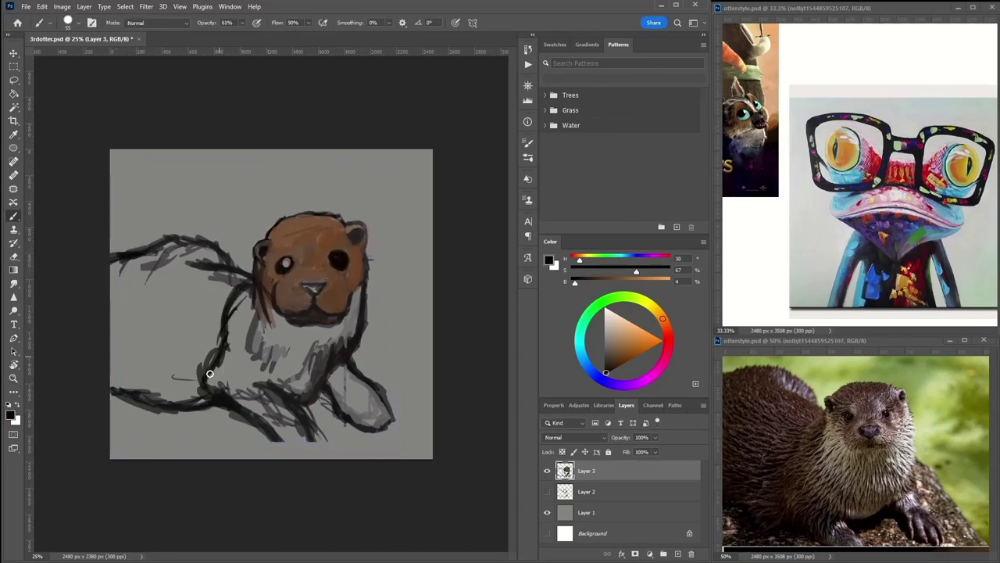
{"action": "mouse_move", "coordinate": [208, 372]}
{"action": "left_mouse_down"}
{"action": "mouse_move", "coordinate": [275, 456]}
{"action": "mouse_move", "coordinate": [336, 460]}
{"action": "left_mouse_up"}
{"action": "left_click", "coordinate": [287, 410], "text": "alt"}
{"action": "left_click_drag", "start_coordinate": [288, 409], "coordinate": [321, 453]}
{"action": "left_click", "coordinate": [364, 372], "text": "alt"}
{"action": "mouse_move", "coordinate": [338, 421]}
{"action": "left_mouse_down"}
{"action": "mouse_move", "coordinate": [364, 394]}
{"action": "mouse_move", "coordinate": [364, 426]}
{"action": "mouse_move", "coordinate": [352, 435]}
{"action": "mouse_move", "coordinate": [362, 424]}
{"action": "mouse_move", "coordinate": [390, 447]}
{"action": "left_mouse_up"}
{"action": "left_click", "coordinate": [390, 447], "text": "alt"}
{"action": "left_click", "coordinate": [367, 377], "text": "alt"}
{"action": "mouse_move", "coordinate": [381, 386]}
{"action": "left_mouse_down"}
{"action": "mouse_move", "coordinate": [357, 369]}
{"action": "mouse_move", "coordinate": [399, 415]}
{"action": "left_mouse_up"}
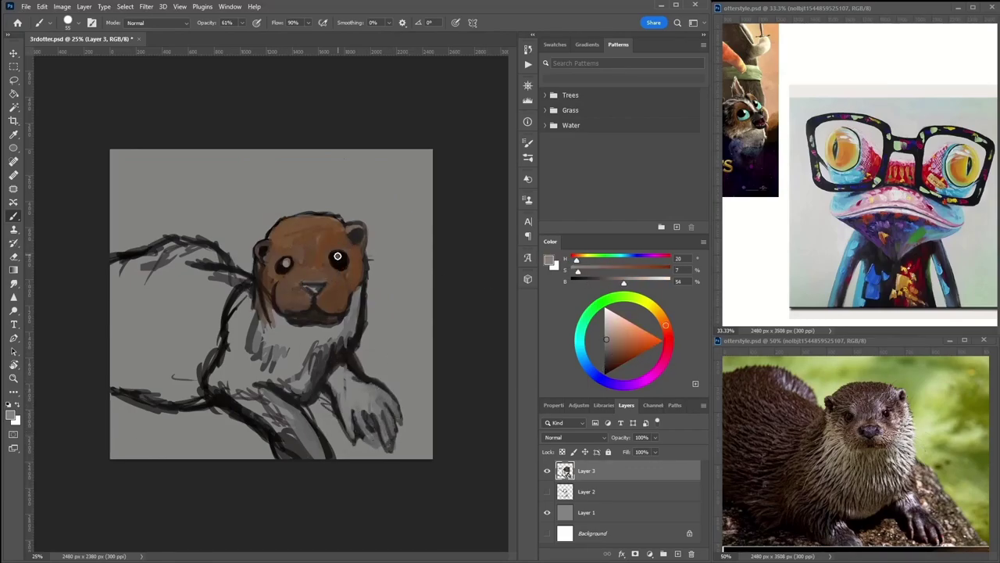
Paint beige highlights over the neck and chest.
{"action": "left_click", "coordinate": [342, 257], "text": "alt"}
{"action": "left_click_drag", "start_coordinate": [326, 223], "coordinate": [322, 249]}
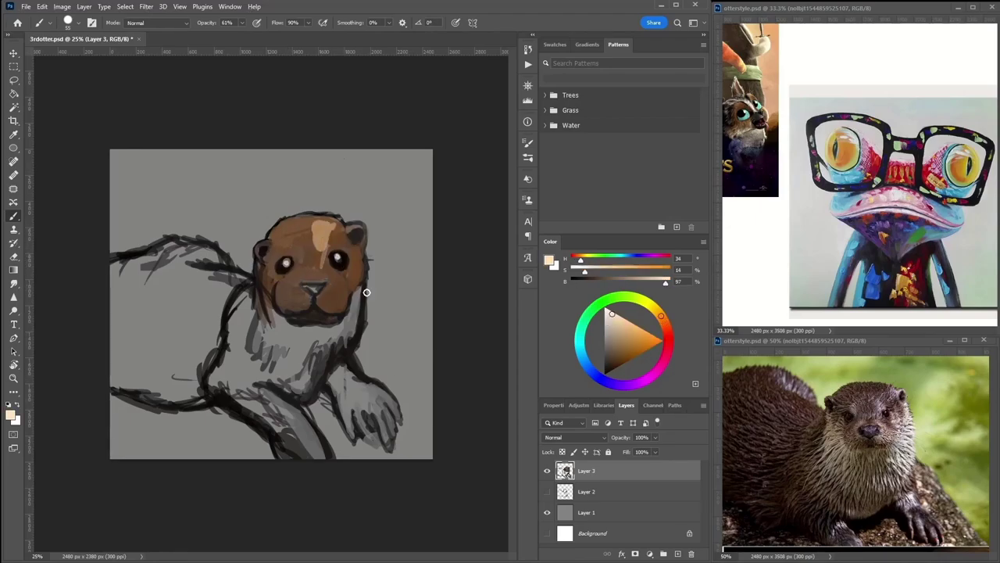
{"action": "mouse_move", "coordinate": [359, 295]}
{"action": "left_mouse_down"}
{"action": "mouse_move", "coordinate": [305, 381]}
{"action": "mouse_move", "coordinate": [324, 351]}
{"action": "mouse_move", "coordinate": [258, 299]}
{"action": "mouse_move", "coordinate": [269, 372]}
{"action": "mouse_move", "coordinate": [284, 397]}
{"action": "mouse_move", "coordinate": [259, 408]}
{"action": "left_mouse_up"}
Shade the chest's left side with brownish grey and add dark strokes on the raised paw.
{"action": "left_click", "coordinate": [292, 409], "text": "alt"}
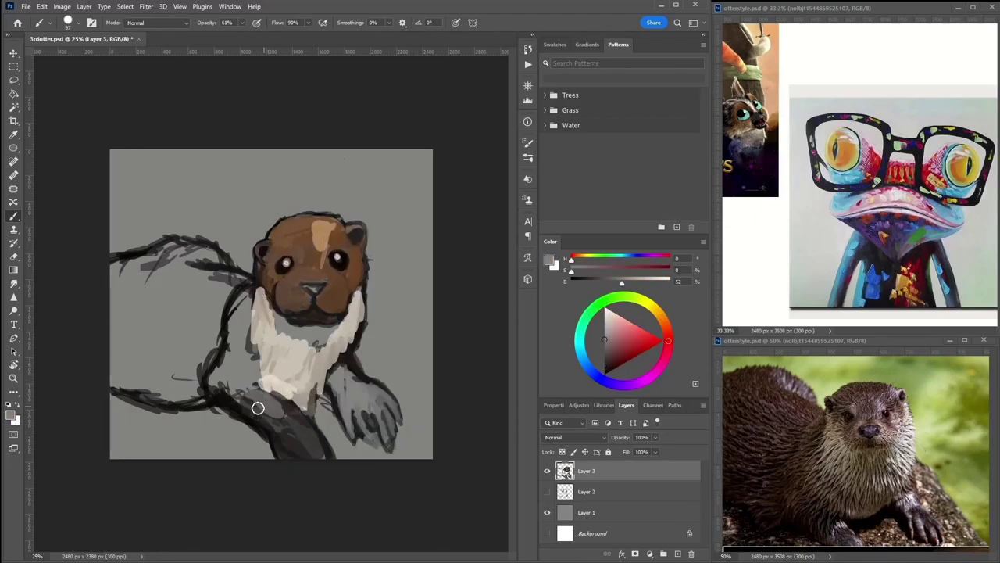
{"action": "left_click", "coordinate": [259, 409], "text": "alt"}
{"action": "mouse_move", "coordinate": [238, 297]}
{"action": "left_mouse_down"}
{"action": "mouse_move", "coordinate": [246, 355]}
{"action": "mouse_move", "coordinate": [227, 395]}
{"action": "left_mouse_up"}
{"action": "left_click", "coordinate": [297, 328], "text": "alt"}
{"action": "mouse_move", "coordinate": [296, 328]}
{"action": "left_mouse_down"}
{"action": "mouse_move", "coordinate": [327, 335]}
{"action": "mouse_move", "coordinate": [365, 367]}
{"action": "mouse_move", "coordinate": [371, 433]}
{"action": "mouse_move", "coordinate": [356, 422]}
{"action": "mouse_move", "coordinate": [384, 447]}
{"action": "mouse_move", "coordinate": [404, 413]}
{"action": "mouse_move", "coordinate": [354, 386]}
{"action": "mouse_move", "coordinate": [379, 414]}
{"action": "mouse_move", "coordinate": [353, 366]}
{"action": "mouse_move", "coordinate": [383, 427]}
{"action": "mouse_move", "coordinate": [346, 359]}
{"action": "mouse_move", "coordinate": [321, 346]}
{"action": "mouse_move", "coordinate": [354, 351]}
{"action": "mouse_move", "coordinate": [391, 438]}
{"action": "left_mouse_up"}
{"action": "left_click", "coordinate": [351, 407], "text": "alt"}
{"action": "left_click", "coordinate": [392, 443], "text": "alt"}
{"action": "left_click", "coordinate": [352, 384], "text": "alt"}
Paint dark brown along the left arm, paw and lower body.
{"action": "left_click", "coordinate": [356, 295], "text": "alt"}
{"action": "left_click", "coordinate": [343, 368], "text": "alt"}
{"action": "left_click", "coordinate": [351, 404], "text": "alt"}
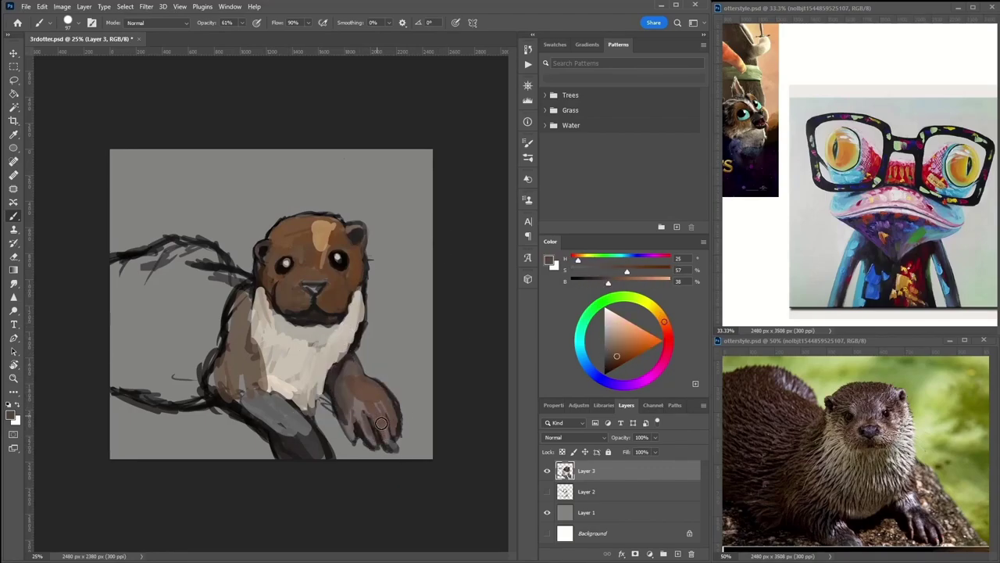
{"action": "left_click_drag", "start_coordinate": [367, 391], "coordinate": [392, 408]}
{"action": "left_click_drag", "start_coordinate": [309, 375], "coordinate": [290, 414]}
Add light strokes on the head top and cover the tail with a large pinkish-red area.
{"action": "left_click", "coordinate": [321, 234], "text": "alt"}
{"action": "mouse_move", "coordinate": [289, 223]}
{"action": "left_mouse_down"}
{"action": "mouse_move", "coordinate": [325, 243]}
{"action": "mouse_move", "coordinate": [316, 250]}
{"action": "left_mouse_up"}
{"action": "left_click", "coordinate": [304, 219], "text": "alt"}
{"action": "left_click_drag", "start_coordinate": [235, 277], "coordinate": [184, 344]}
{"action": "left_click_drag", "start_coordinate": [125, 266], "coordinate": [219, 391]}
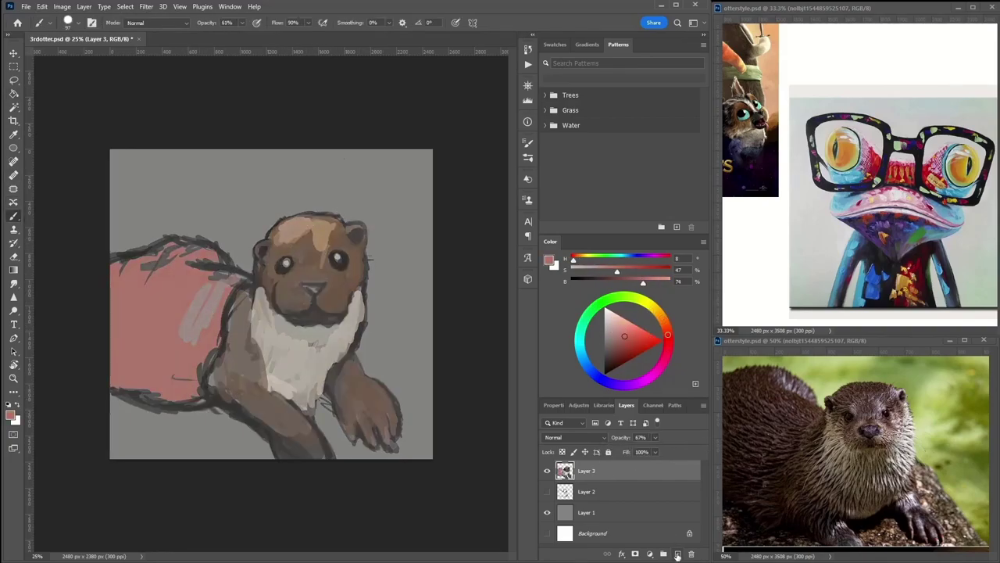
On a new layer, add red to the tail and green patches over the forehead, face and left eye.
{"action": "key", "text": "ctrl+shift+n"}
{"action": "left_click_drag", "start_coordinate": [594, 270], "coordinate": [634, 280]}
{"action": "left_click_drag", "start_coordinate": [238, 275], "coordinate": [199, 308]}
{"action": "left_click_drag", "start_coordinate": [573, 256], "coordinate": [593, 256]}
{"action": "mouse_move", "coordinate": [312, 265]}
{"action": "left_mouse_down"}
{"action": "mouse_move", "coordinate": [291, 282]}
{"action": "mouse_move", "coordinate": [309, 238]}
{"action": "left_mouse_up"}
{"action": "left_click_drag", "start_coordinate": [321, 234], "coordinate": [292, 231]}
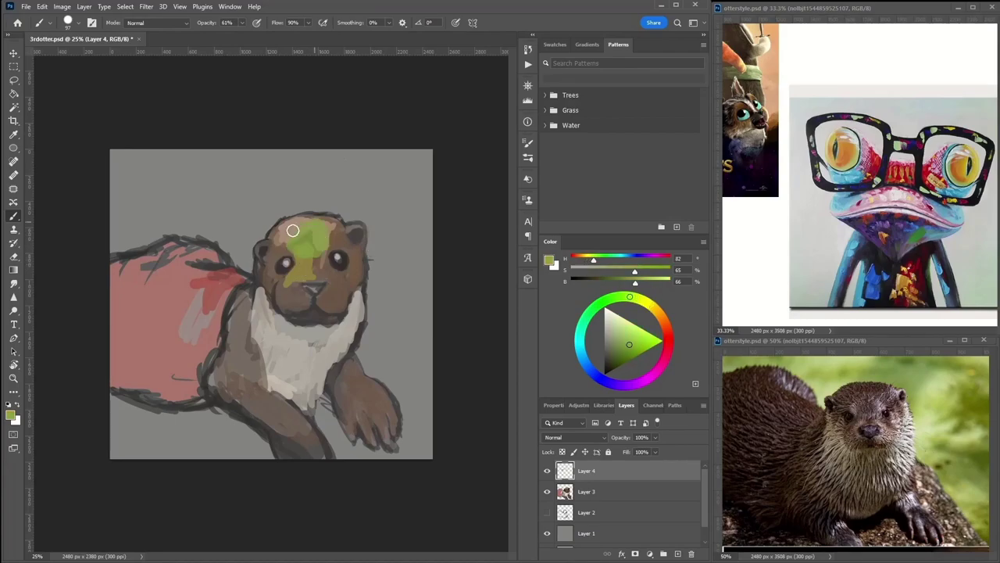
{"action": "left_click_drag", "start_coordinate": [269, 278], "coordinate": [289, 254]}
Repaint the left eye black and sample dark and brown tones around the right eye.
{"action": "left_click", "coordinate": [292, 260], "text": "alt"}
{"action": "left_click", "coordinate": [286, 268], "text": "alt"}
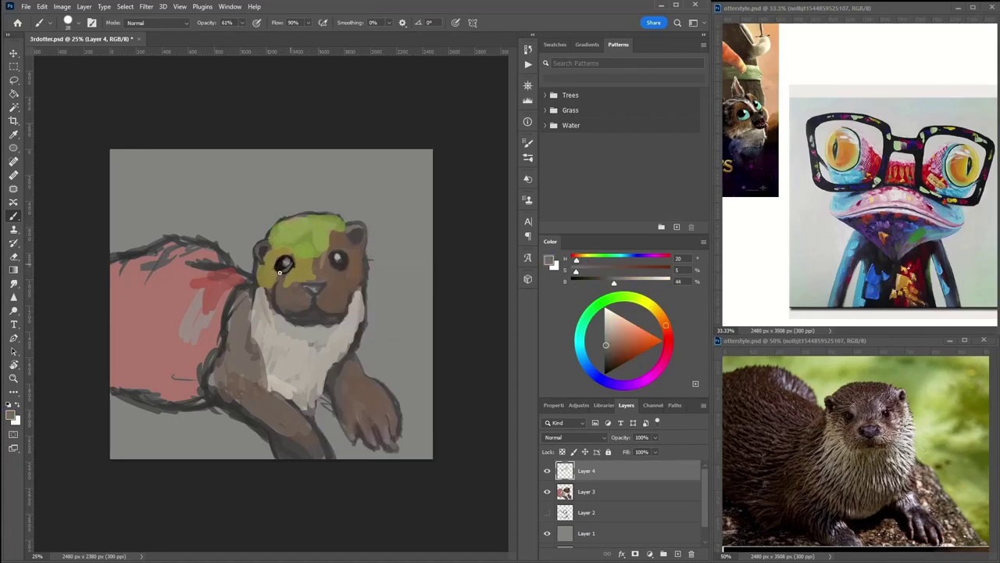
{"action": "left_click", "coordinate": [284, 271], "text": "alt"}
{"action": "left_click", "coordinate": [333, 264], "text": "alt"}
{"action": "left_click", "coordinate": [342, 266], "text": "alt"}
{"action": "left_click", "coordinate": [348, 268], "text": "alt"}
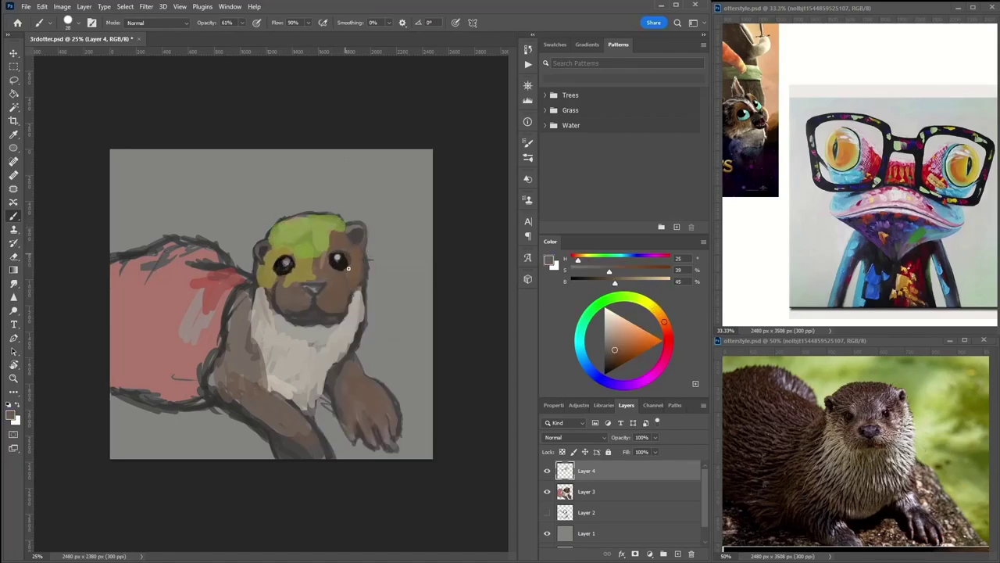
Paint blue-purple patches beside the right eye, over the muzzle and the right eye area.
{"action": "left_click", "coordinate": [598, 377]}
{"action": "left_click_drag", "start_coordinate": [320, 269], "coordinate": [335, 246]}
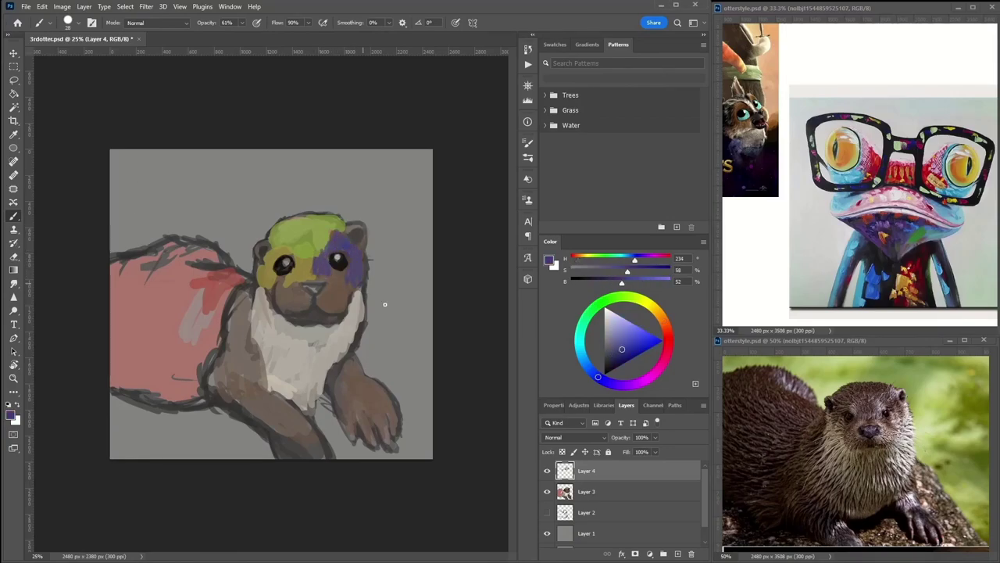
{"action": "mouse_move", "coordinate": [344, 281]}
{"action": "left_mouse_down"}
{"action": "mouse_move", "coordinate": [336, 309]}
{"action": "mouse_move", "coordinate": [321, 313]}
{"action": "left_mouse_up"}
{"action": "right_click", "coordinate": [361, 271]}
{"action": "key", "text": "Escape"}
{"action": "left_click_drag", "start_coordinate": [344, 275], "coordinate": [358, 264]}
Blend purple and grey over the muzzle and left cheek, adding pink-purple and dark marks at the nose.
{"action": "left_click", "coordinate": [329, 272], "text": "alt"}
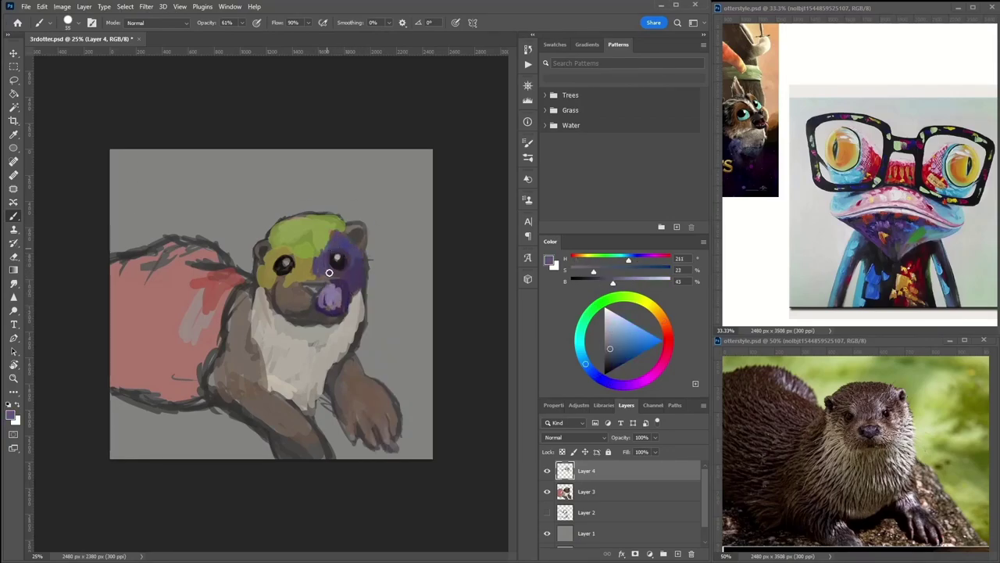
{"action": "left_click", "coordinate": [342, 305], "text": "alt"}
{"action": "left_click", "coordinate": [286, 311], "text": "alt"}
{"action": "mouse_move", "coordinate": [282, 308]}
{"action": "left_mouse_down"}
{"action": "mouse_move", "coordinate": [308, 288]}
{"action": "mouse_move", "coordinate": [350, 289]}
{"action": "mouse_move", "coordinate": [316, 282]}
{"action": "left_mouse_up"}
{"action": "left_click", "coordinate": [306, 285], "text": "alt"}
{"action": "left_click", "coordinate": [306, 283], "text": "alt"}
{"action": "left_click", "coordinate": [307, 283], "text": "alt"}
{"action": "left_click", "coordinate": [306, 279], "text": "alt"}
{"action": "left_click", "coordinate": [312, 260], "text": "alt"}
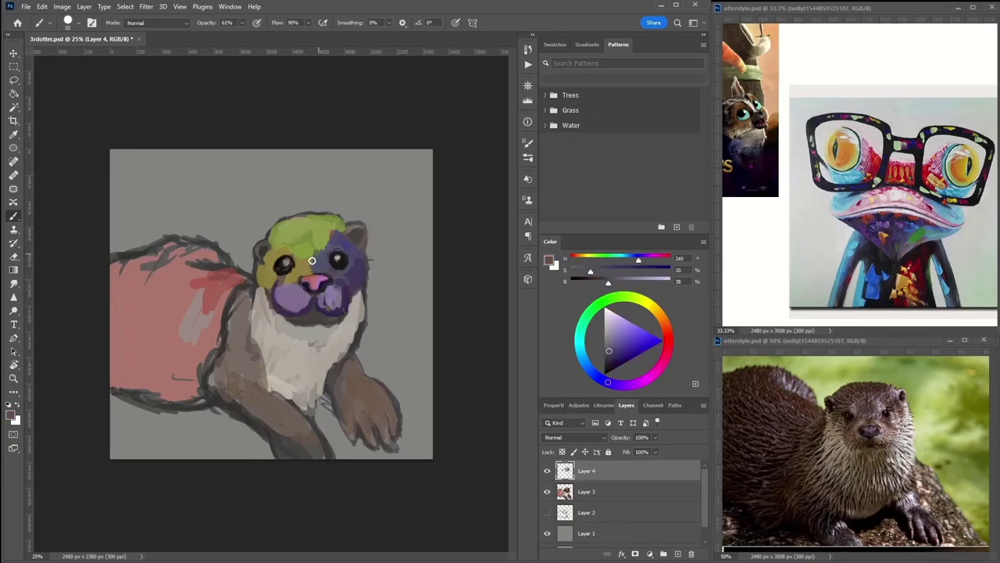
Sample head and chest tones, then paint cream and yellow strokes over the chest.
{"action": "left_click", "coordinate": [282, 223], "text": "alt"}
{"action": "left_click", "coordinate": [345, 228], "text": "alt"}
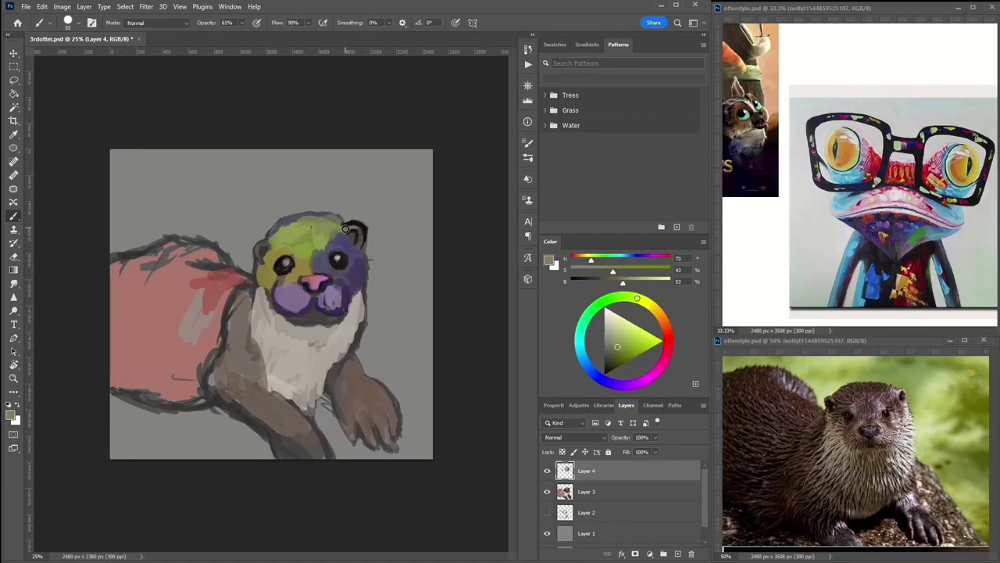
{"action": "left_click", "coordinate": [264, 228], "text": "alt"}
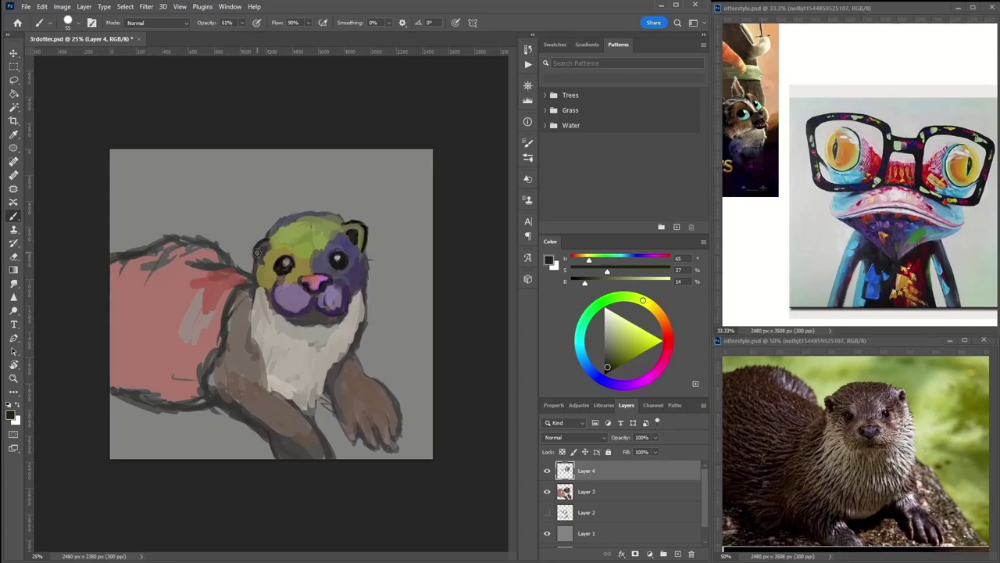
{"action": "left_click", "coordinate": [315, 306], "text": "alt"}
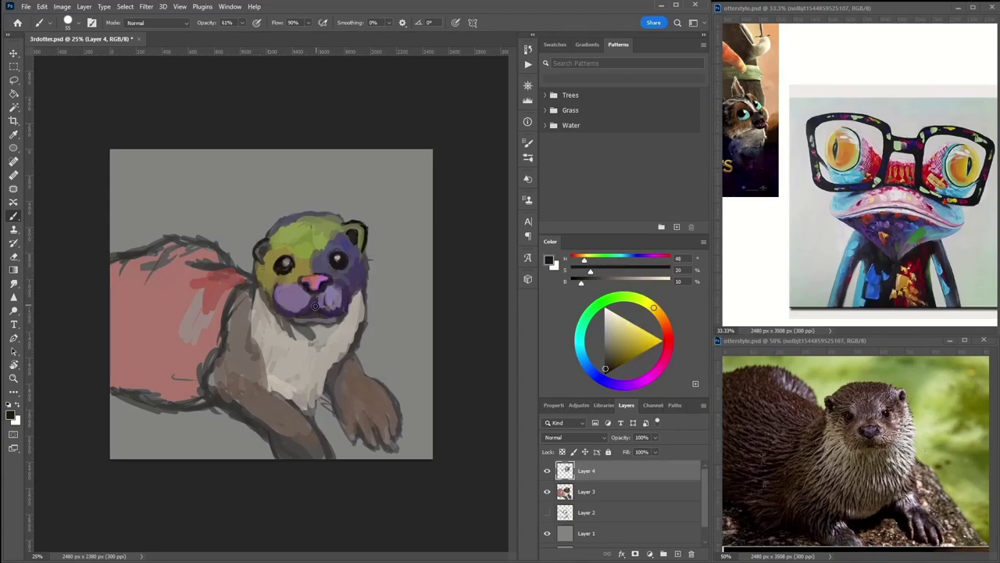
{"action": "left_click", "coordinate": [357, 340], "text": "alt"}
{"action": "left_click_drag", "start_coordinate": [316, 338], "coordinate": [327, 390]}
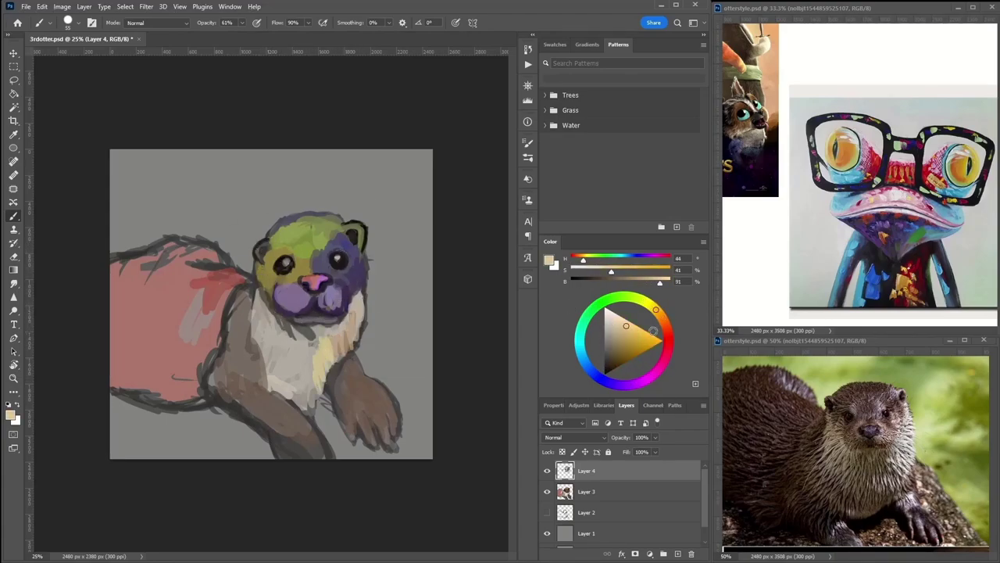
{"action": "left_click_drag", "start_coordinate": [261, 344], "coordinate": [269, 371]}
{"action": "mouse_move", "coordinate": [258, 301]}
{"action": "left_mouse_down"}
{"action": "mouse_move", "coordinate": [282, 368]}
{"action": "mouse_move", "coordinate": [312, 411]}
{"action": "left_mouse_up"}
Add salmon streaks across the chest, dark red down its left edge, and a dark stroke by the paw.
{"action": "left_click_drag", "start_coordinate": [306, 347], "coordinate": [308, 391]}
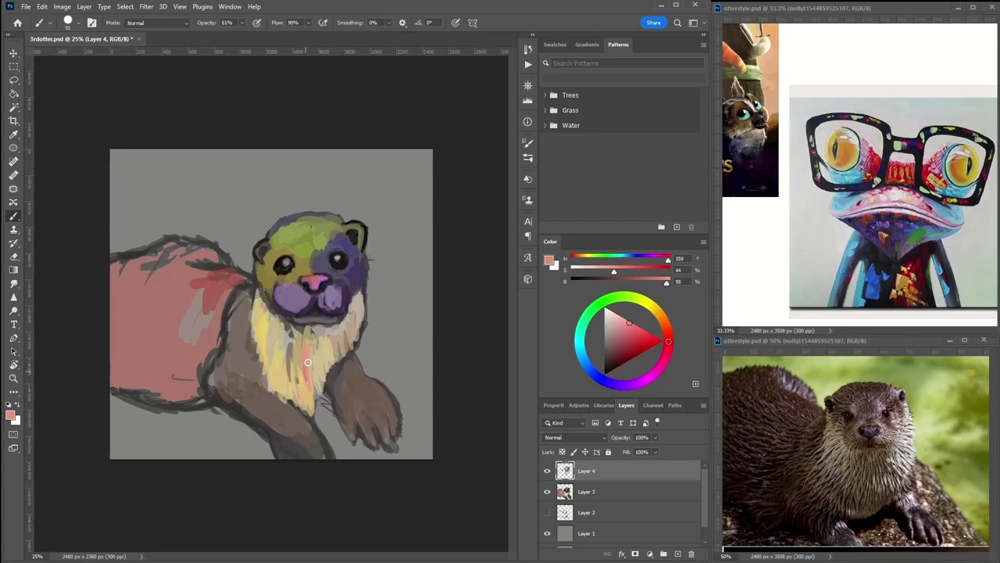
{"action": "left_click_drag", "start_coordinate": [280, 329], "coordinate": [302, 364]}
{"action": "left_click_drag", "start_coordinate": [234, 287], "coordinate": [242, 370]}
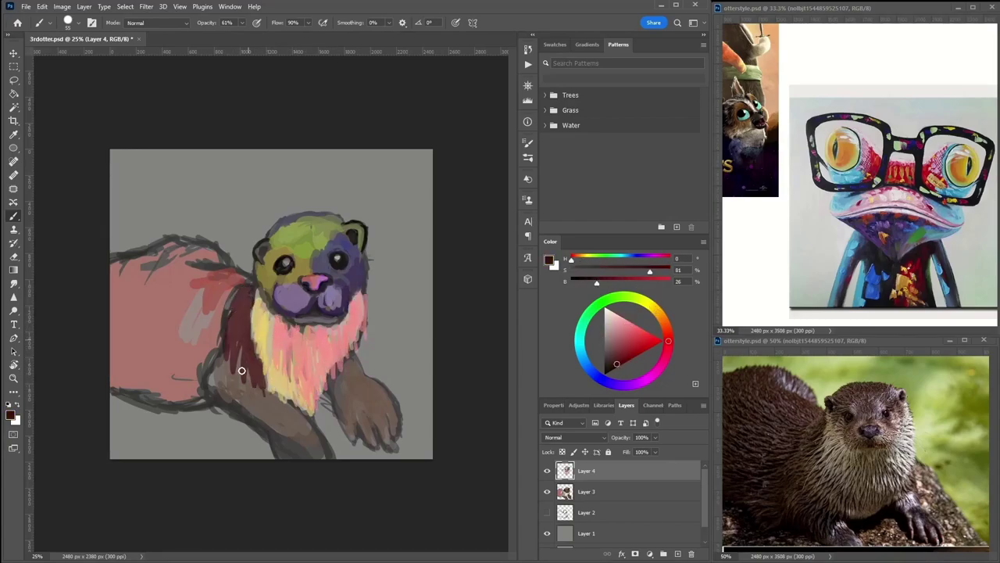
{"action": "key", "text": "d"}
{"action": "left_click_drag", "start_coordinate": [356, 448], "coordinate": [347, 428]}
{"action": "left_click", "coordinate": [359, 423], "text": "alt"}
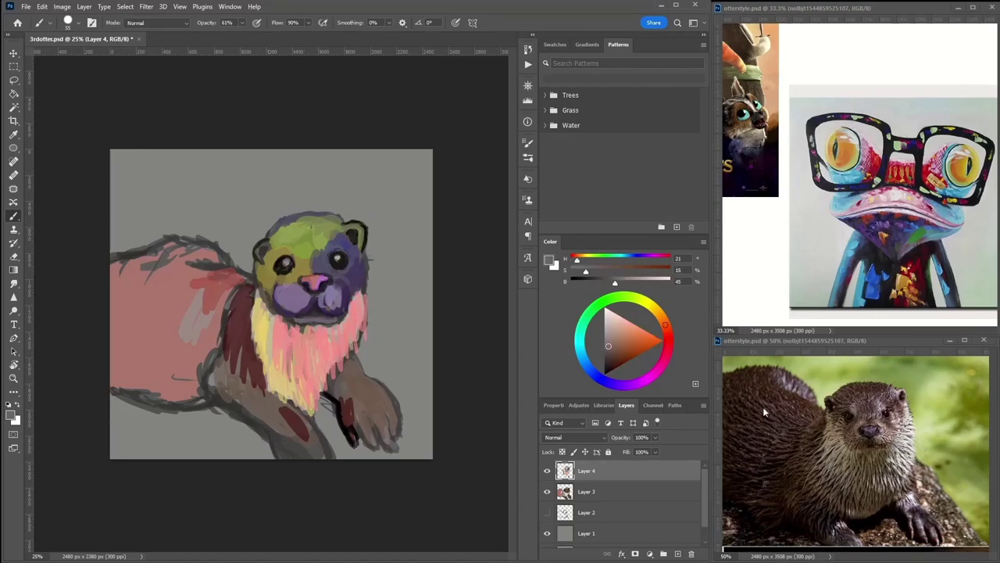
On a new layer, fill the ground below the otter brown and the background light green.
{"action": "key", "text": "ctrl+shift+alt+n"}
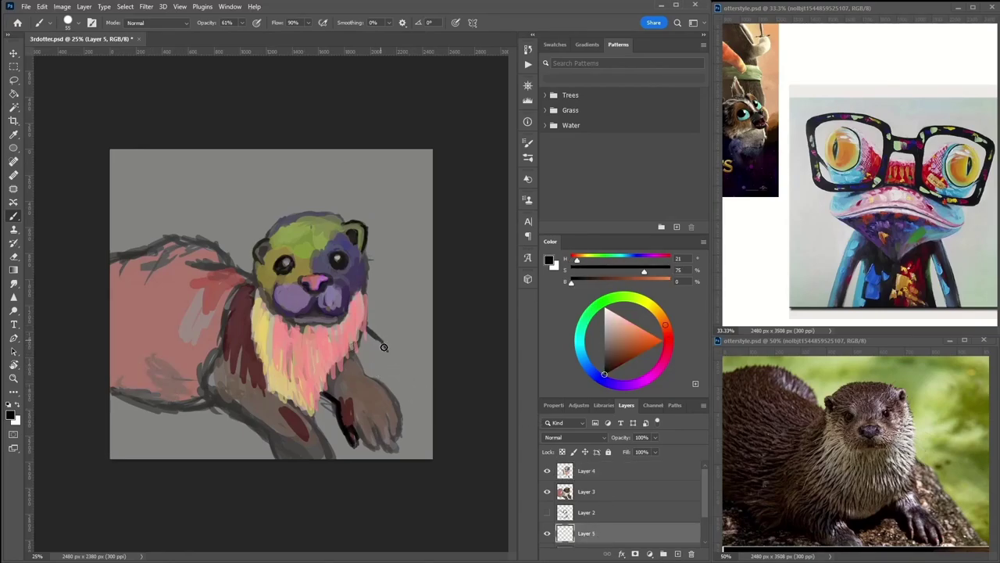
{"action": "key", "text": "g"}
{"action": "left_click", "coordinate": [631, 343]}
{"action": "left_click", "coordinate": [391, 367]}
{"action": "key", "text": "b"}
{"action": "left_click", "coordinate": [621, 327]}
{"action": "key", "text": "g"}
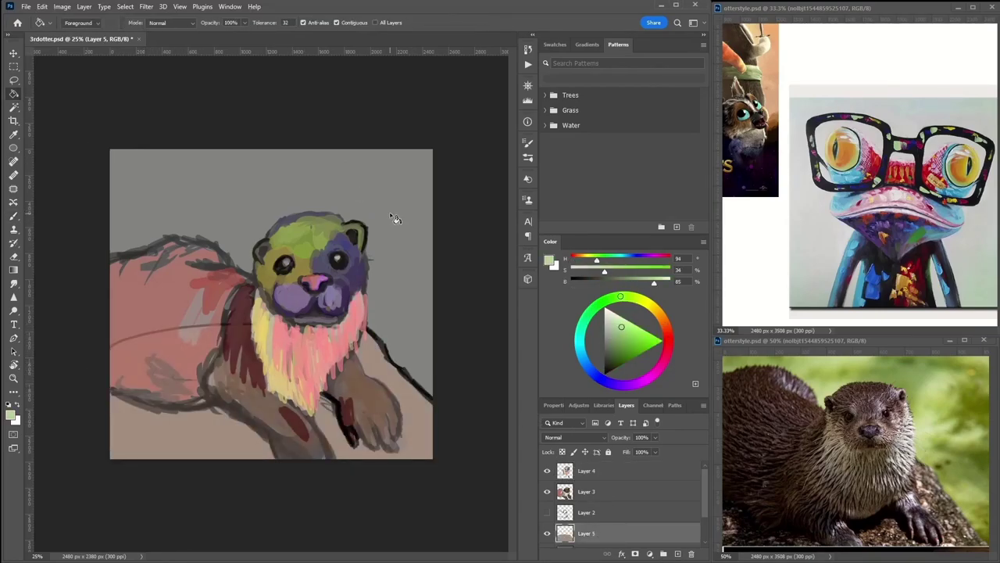
{"action": "left_click", "coordinate": [393, 217]}
Hatch darker green diagonal strokes across the background and outline the otter's bottom edge in black.
{"action": "key", "text": "b"}
{"action": "mouse_move", "coordinate": [378, 189]}
{"action": "left_mouse_down"}
{"action": "mouse_move", "coordinate": [414, 265]}
{"action": "mouse_move", "coordinate": [448, 259]}
{"action": "left_mouse_up"}
{"action": "left_click_drag", "start_coordinate": [382, 156], "coordinate": [409, 277]}
{"action": "left_click_drag", "start_coordinate": [422, 226], "coordinate": [375, 332]}
{"action": "mouse_move", "coordinate": [269, 158]}
{"action": "left_mouse_down"}
{"action": "mouse_move", "coordinate": [196, 227]}
{"action": "mouse_move", "coordinate": [257, 235]}
{"action": "mouse_move", "coordinate": [323, 224]}
{"action": "mouse_move", "coordinate": [175, 211]}
{"action": "mouse_move", "coordinate": [424, 397]}
{"action": "left_mouse_up"}
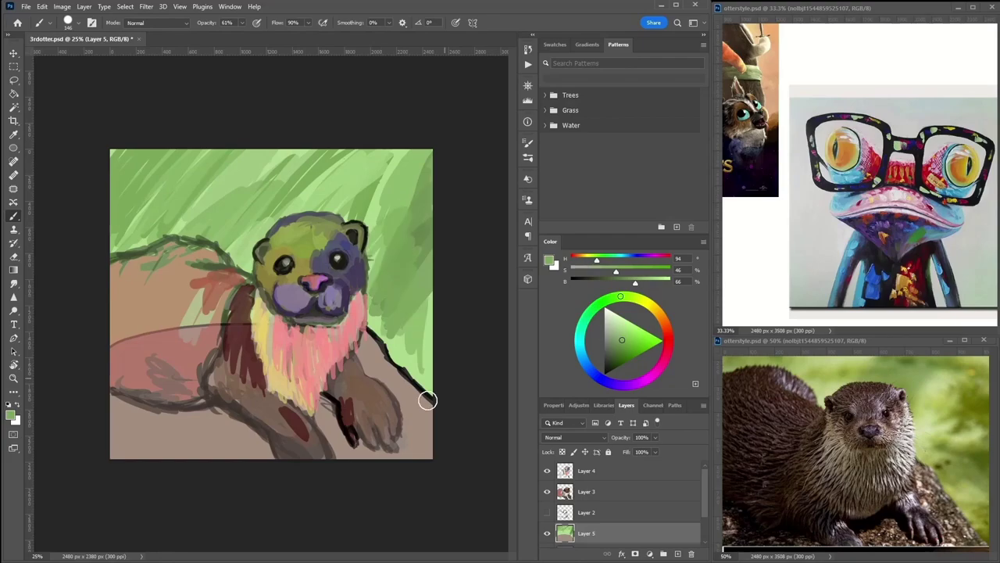
{"action": "key", "text": "d"}
{"action": "mouse_move", "coordinate": [328, 460]}
{"action": "left_mouse_down"}
{"action": "mouse_move", "coordinate": [174, 415]}
{"action": "mouse_move", "coordinate": [261, 453]}
{"action": "left_mouse_up"}
{"action": "left_click", "coordinate": [375, 356], "text": "alt"}
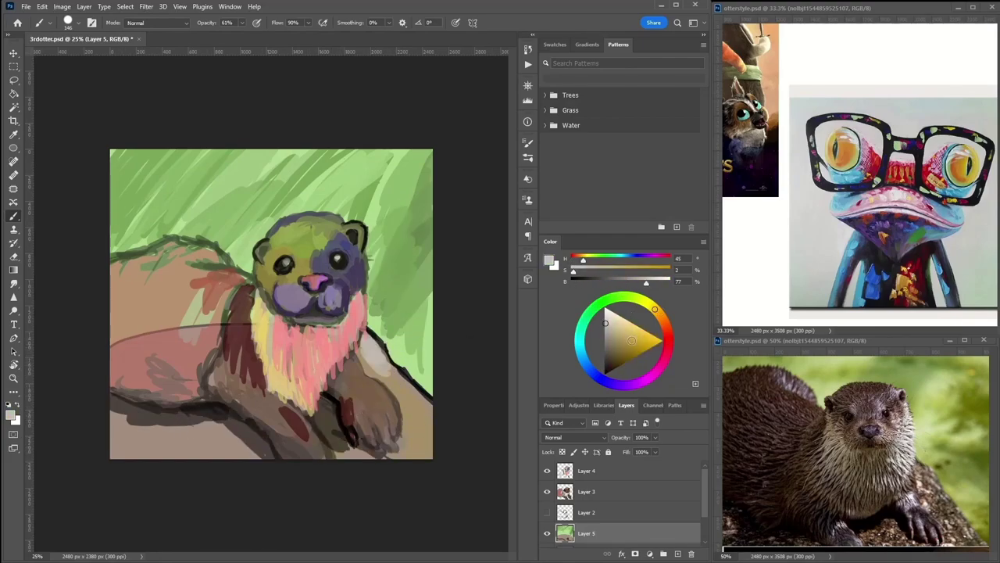
Back on Layer 4, add pale yellow-green highlights and salmon red dabs on top of the head.
{"action": "left_click", "coordinate": [586, 470]}
{"action": "left_click", "coordinate": [297, 225], "text": "alt"}
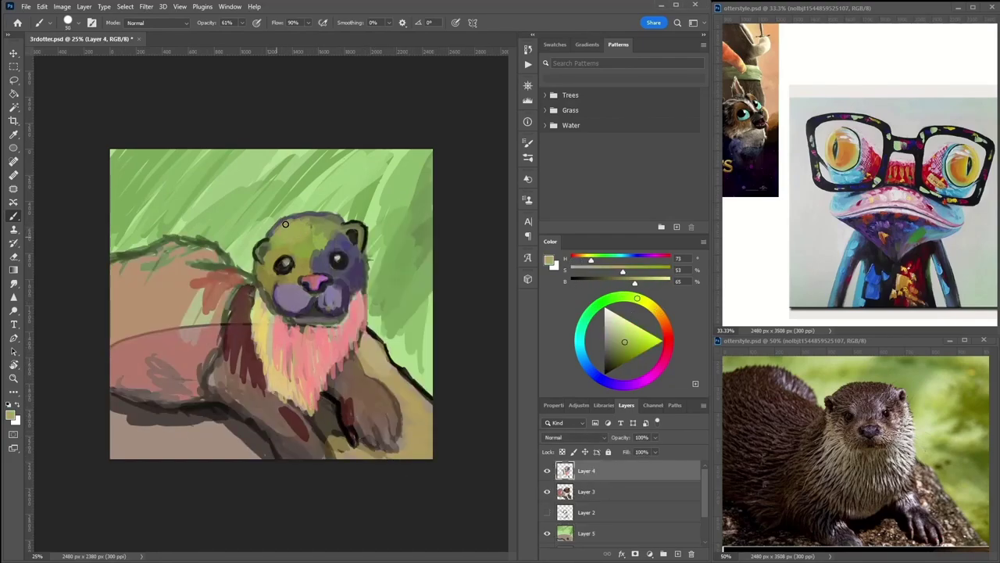
{"action": "mouse_move", "coordinate": [289, 231]}
{"action": "left_mouse_down"}
{"action": "mouse_move", "coordinate": [332, 239]}
{"action": "mouse_move", "coordinate": [289, 246]}
{"action": "left_mouse_up"}
{"action": "left_click", "coordinate": [316, 283], "text": "alt"}
{"action": "left_click", "coordinate": [289, 231], "text": "alt"}
{"action": "left_click", "coordinate": [312, 250], "text": "alt"}
Sample face and ear tones, shift the hue to salmon, and paint a pinkish stroke over the nose.
{"action": "left_click", "coordinate": [326, 275], "text": "alt"}
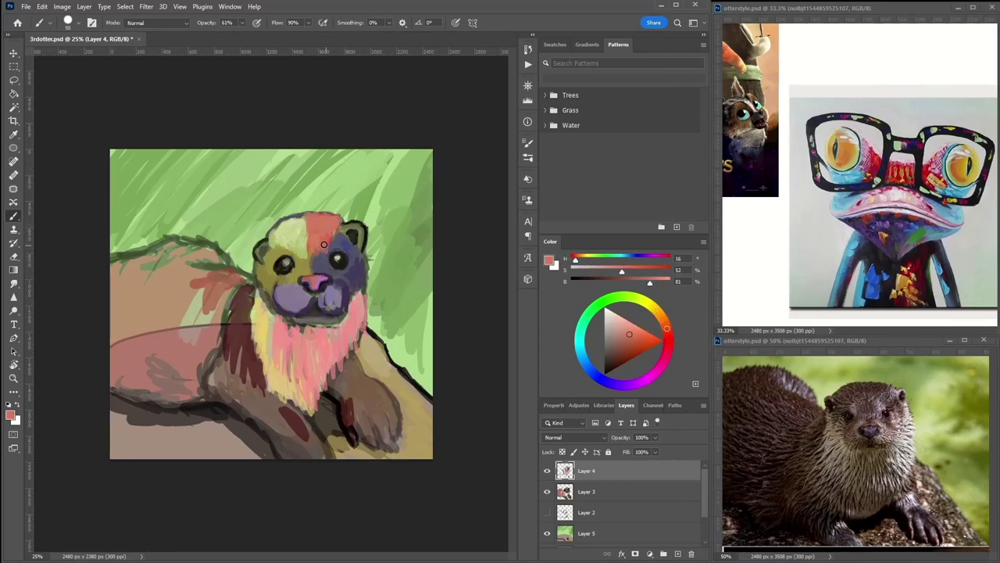
{"action": "left_click", "coordinate": [352, 229], "text": "alt"}
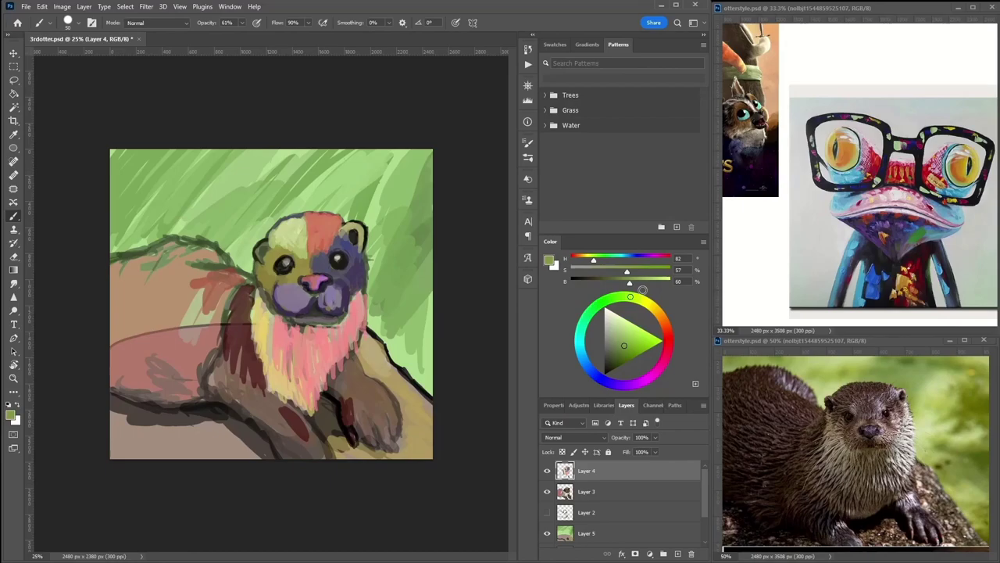
{"action": "left_click", "coordinate": [265, 248], "text": "alt"}
{"action": "left_click", "coordinate": [313, 241], "text": "alt"}
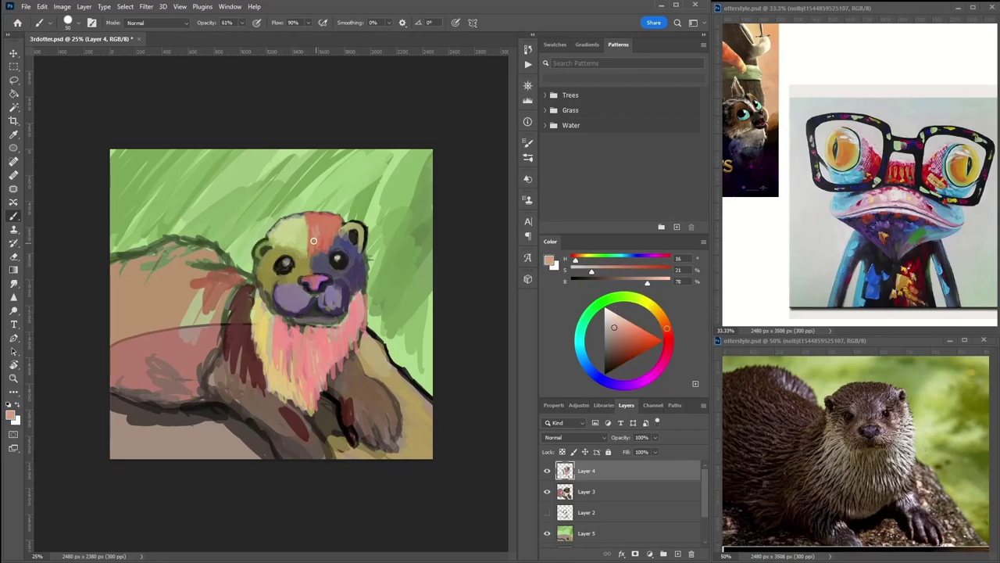
{"action": "left_click", "coordinate": [327, 233], "text": "alt"}
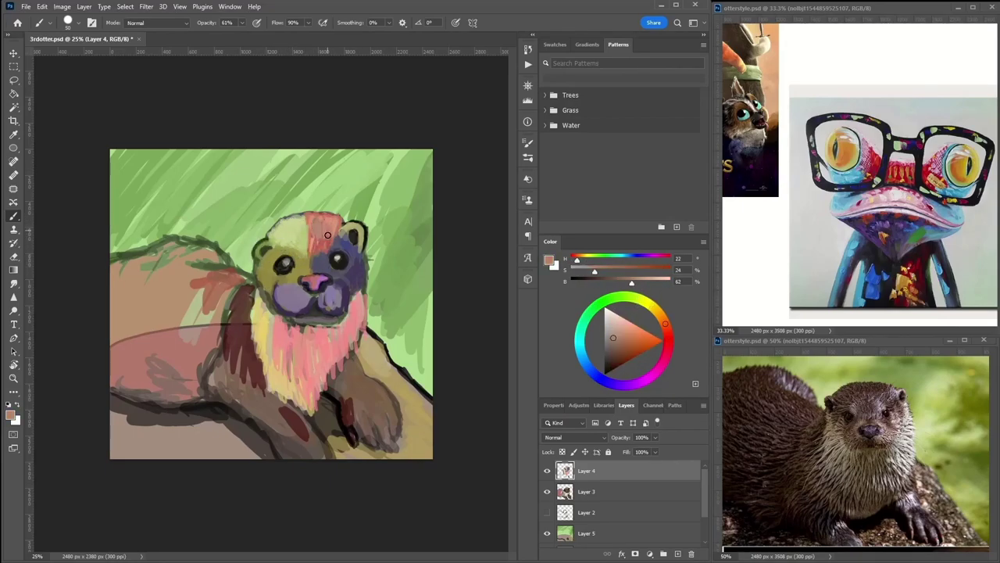
{"action": "left_click", "coordinate": [319, 264], "text": "alt"}
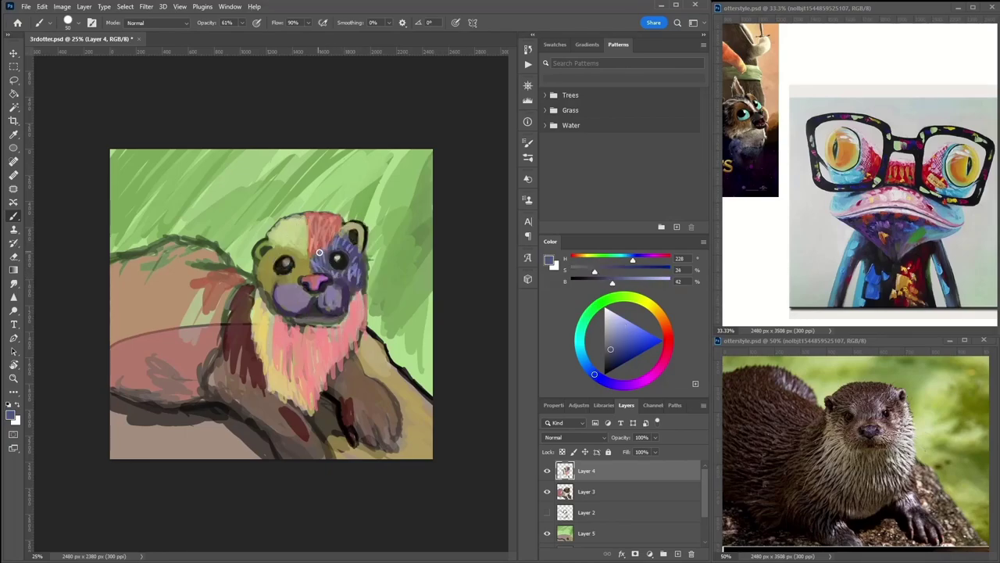
{"action": "left_click", "coordinate": [358, 247], "text": "alt"}
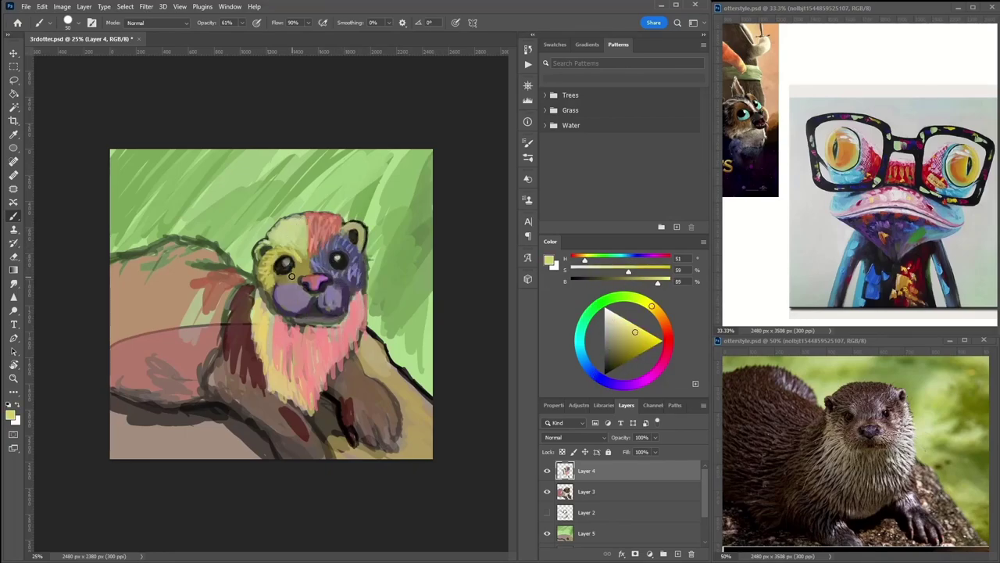
{"action": "left_click", "coordinate": [663, 321]}
{"action": "left_click_drag", "start_coordinate": [281, 293], "coordinate": [296, 309]}
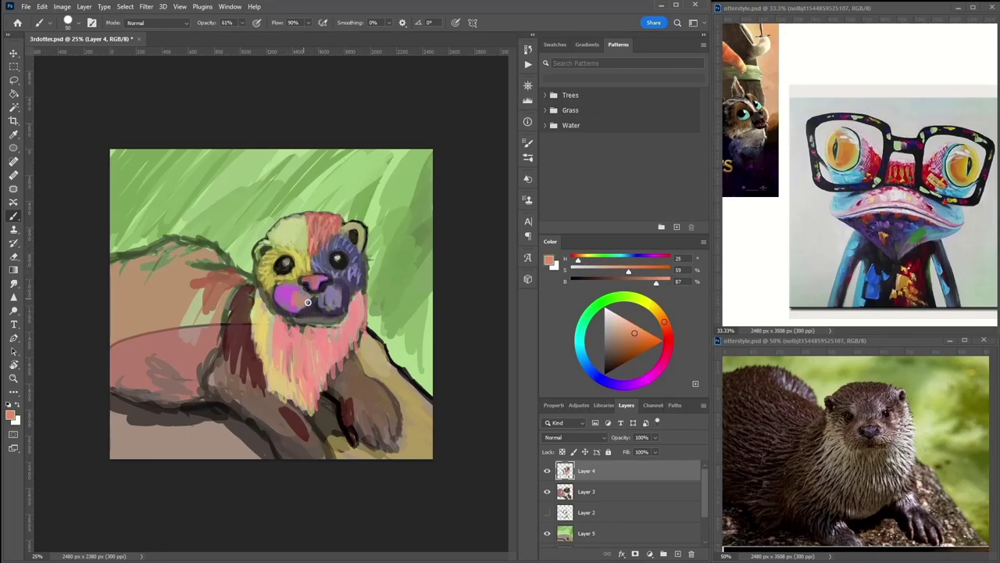
Repaint the nose area salmon after sampling the purple and orange tones around it.
{"action": "left_click", "coordinate": [339, 297], "text": "alt"}
{"action": "left_click", "coordinate": [337, 292], "text": "alt"}
{"action": "left_click", "coordinate": [317, 307], "text": "alt"}
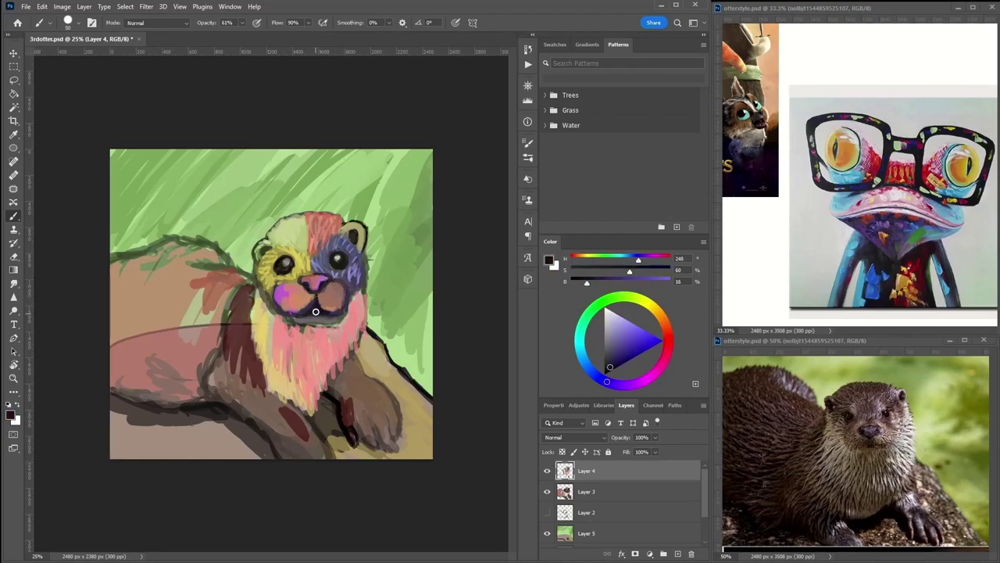
{"action": "left_click", "coordinate": [301, 293], "text": "alt"}
{"action": "left_click_drag", "start_coordinate": [300, 292], "coordinate": [285, 303]}
{"action": "left_click", "coordinate": [335, 302], "text": "alt"}
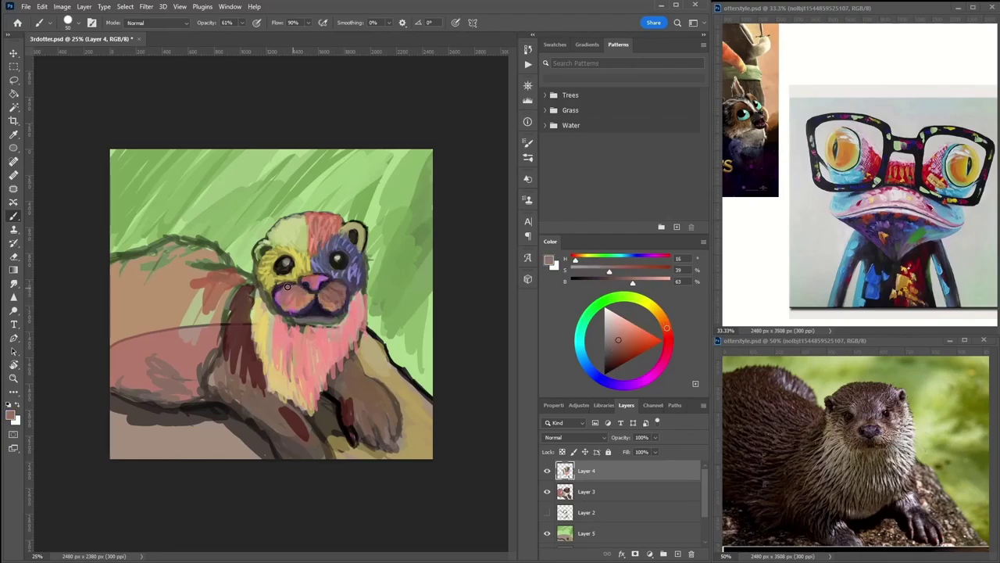
Sample the chest pink and a near-black, then paint dark reddish-brown strokes over the front paw.
{"action": "left_click", "coordinate": [314, 250], "text": "alt"}
{"action": "left_click", "coordinate": [324, 352], "text": "alt"}
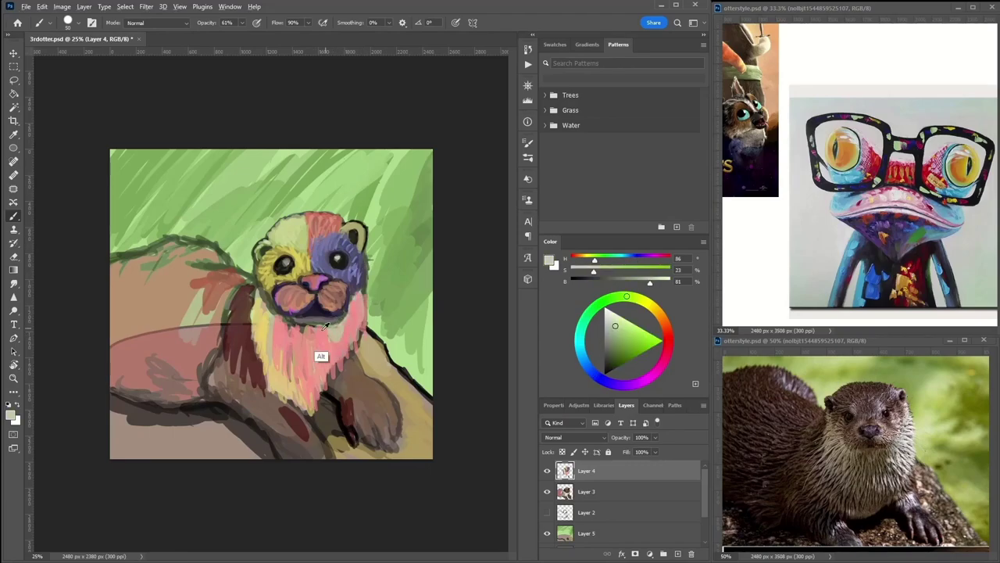
{"action": "left_click", "coordinate": [321, 336], "text": "alt"}
{"action": "left_click", "coordinate": [348, 344], "text": "alt"}
{"action": "left_click", "coordinate": [344, 407], "text": "alt"}
{"action": "left_click_drag", "start_coordinate": [351, 375], "coordinate": [395, 407]}
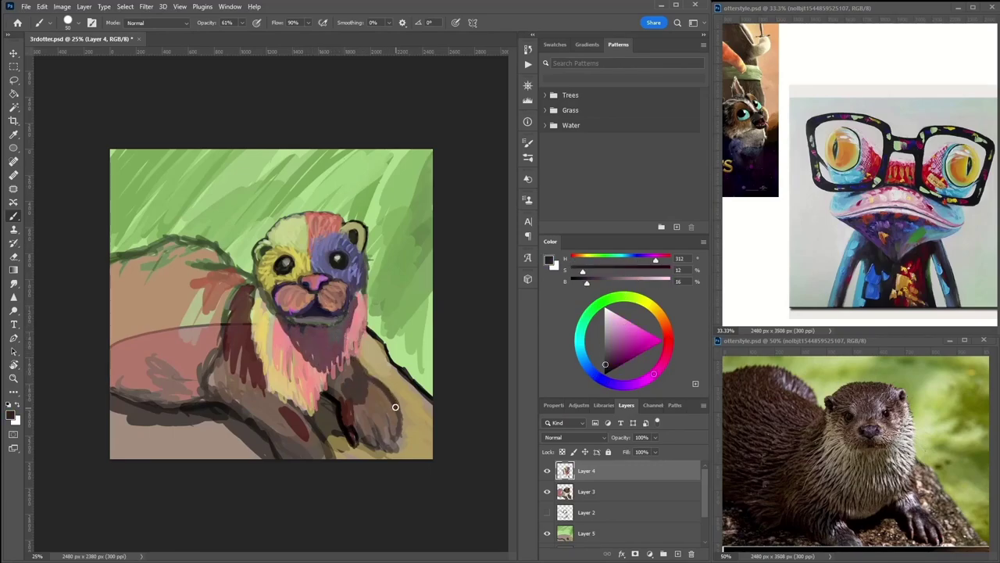
{"action": "left_click", "coordinate": [390, 438], "text": "alt"}
{"action": "left_click", "coordinate": [375, 438], "text": "alt"}
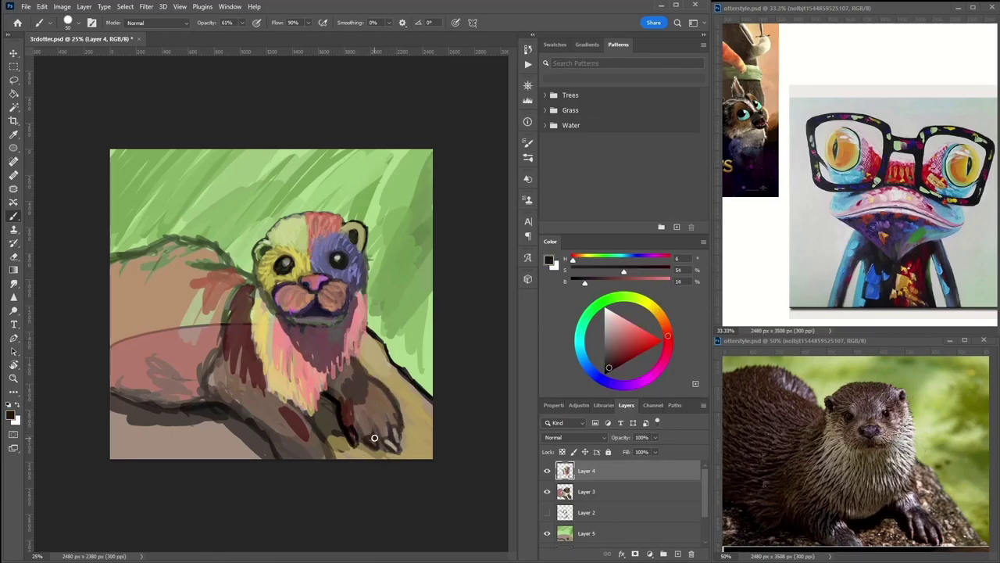
Shade the front paw with dark strokes and add pale yellow strokes to it.
{"action": "left_click", "coordinate": [366, 376], "text": "alt"}
{"action": "left_click_drag", "start_coordinate": [367, 391], "coordinate": [382, 430]}
{"action": "left_click_drag", "start_coordinate": [344, 368], "coordinate": [395, 426]}
{"action": "left_click", "coordinate": [277, 270], "text": "alt"}
{"action": "left_click_drag", "start_coordinate": [266, 398], "coordinate": [311, 440]}
Paint peach-orange and pale yellow strokes over the otter's body.
{"action": "left_click", "coordinate": [234, 312], "text": "alt"}
{"action": "left_click_drag", "start_coordinate": [227, 281], "coordinate": [246, 344]}
{"action": "left_click", "coordinate": [211, 293], "text": "alt"}
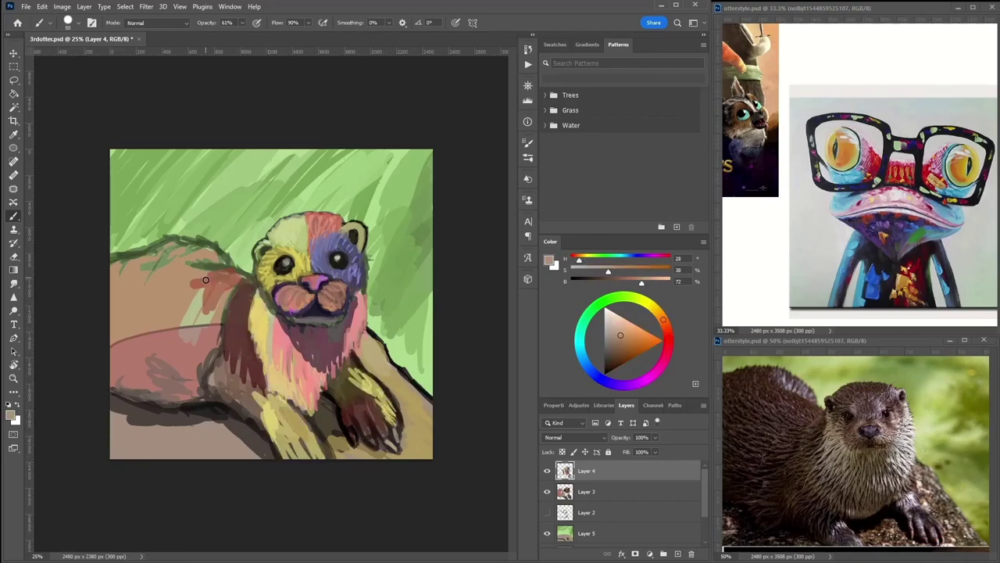
{"action": "left_click_drag", "start_coordinate": [180, 281], "coordinate": [116, 364]}
{"action": "mouse_move", "coordinate": [196, 364]}
{"action": "left_mouse_down"}
{"action": "mouse_move", "coordinate": [132, 398]}
{"action": "mouse_move", "coordinate": [194, 389]}
{"action": "left_mouse_up"}
{"action": "left_click_drag", "start_coordinate": [223, 316], "coordinate": [201, 391]}
{"action": "left_click", "coordinate": [277, 270], "text": "alt"}
{"action": "left_click_drag", "start_coordinate": [203, 297], "coordinate": [114, 374]}
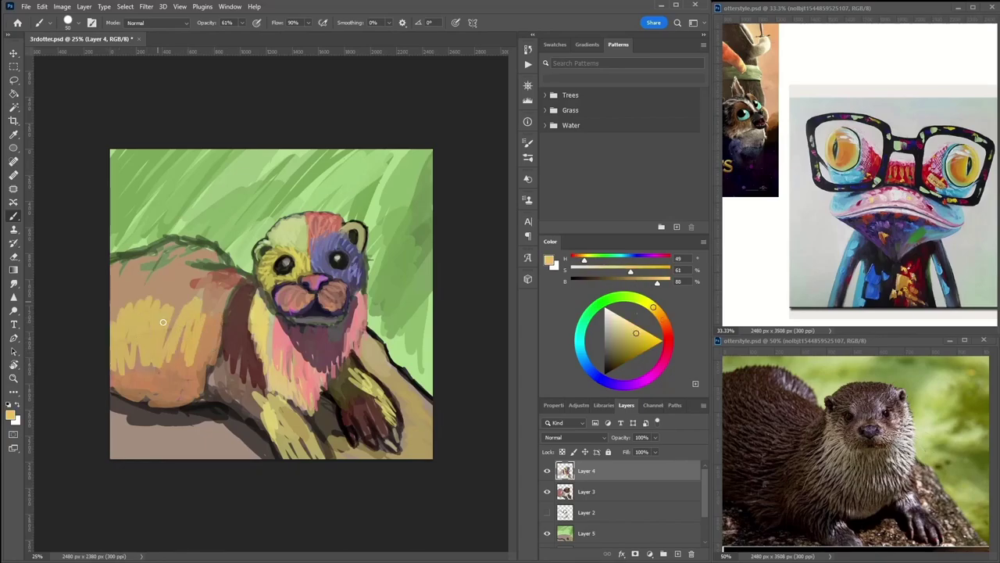
Paint dark brown strokes near the neck and brown-lavender strokes along the back.
{"action": "left_click_drag", "start_coordinate": [239, 279], "coordinate": [172, 324]}
{"action": "left_click", "coordinate": [234, 297], "text": "alt"}
{"action": "mouse_move", "coordinate": [192, 268]}
{"action": "left_mouse_down"}
{"action": "mouse_move", "coordinate": [244, 279]}
{"action": "mouse_move", "coordinate": [117, 246]}
{"action": "left_mouse_up"}
{"action": "left_click", "coordinate": [157, 250], "text": "alt"}
{"action": "mouse_move", "coordinate": [195, 244]}
{"action": "left_mouse_down"}
{"action": "mouse_move", "coordinate": [113, 281]}
{"action": "mouse_move", "coordinate": [169, 253]}
{"action": "left_mouse_up"}
Paint dark purple and tan strokes along the otter's lower body.
{"action": "left_click", "coordinate": [331, 389], "text": "alt"}
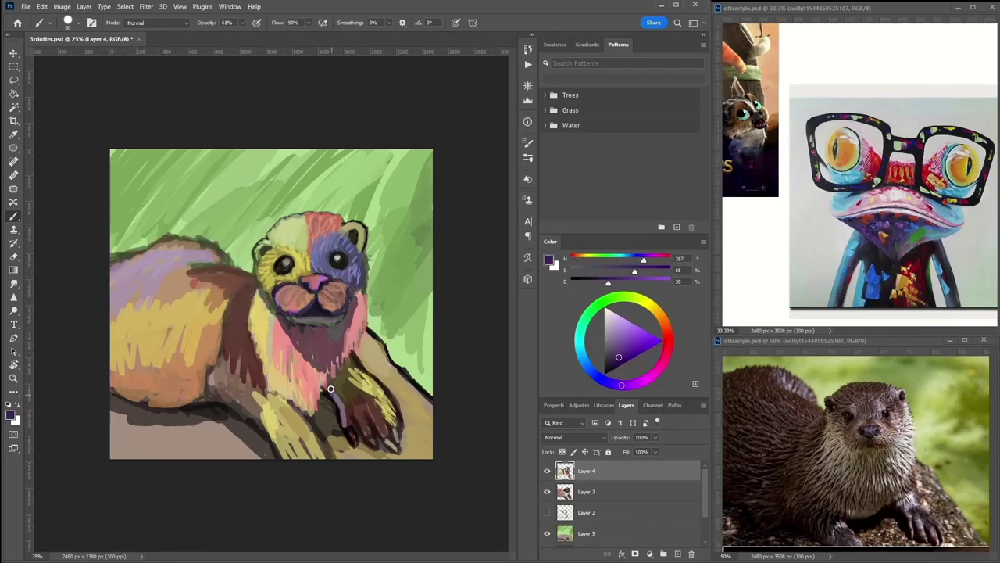
{"action": "left_click_drag", "start_coordinate": [342, 402], "coordinate": [234, 410]}
{"action": "left_click", "coordinate": [234, 403], "text": "alt"}
{"action": "left_click_drag", "start_coordinate": [210, 368], "coordinate": [266, 403]}
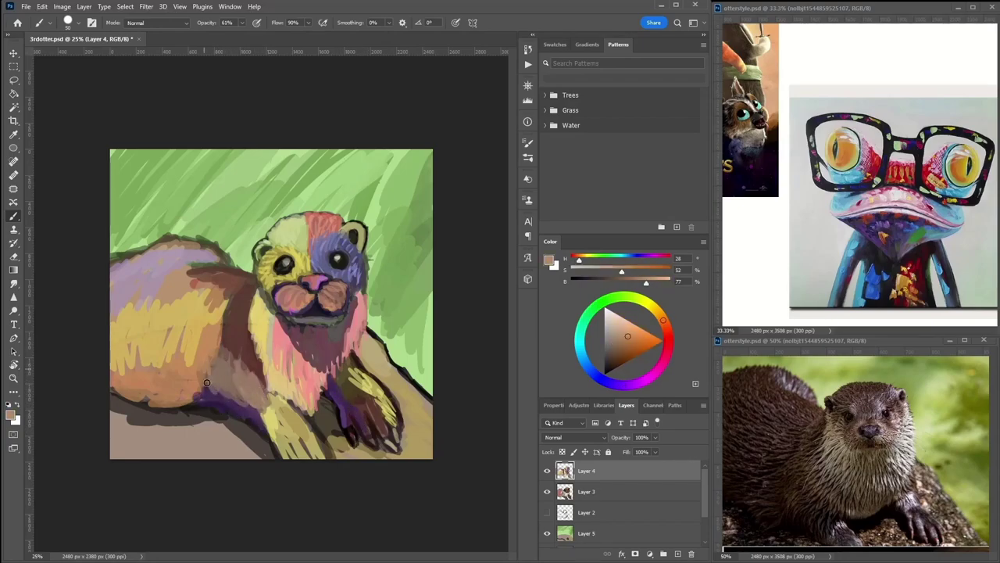
{"action": "left_click_drag", "start_coordinate": [219, 344], "coordinate": [273, 418]}
{"action": "left_click", "coordinate": [354, 391], "text": "alt"}
{"action": "left_click", "coordinate": [336, 399], "text": "alt"}
{"action": "mouse_move", "coordinate": [325, 395]}
{"action": "left_mouse_down"}
{"action": "mouse_move", "coordinate": [273, 457]}
{"action": "mouse_move", "coordinate": [323, 442]}
{"action": "left_mouse_up"}
{"action": "left_click", "coordinate": [312, 415], "text": "alt"}
{"action": "left_click", "coordinate": [344, 406], "text": "alt"}
{"action": "left_click", "coordinate": [336, 449], "text": "alt"}
Add strokes on the back and dark brown on the lower-left body.
{"action": "left_click", "coordinate": [322, 432], "text": "alt"}
{"action": "left_click_drag", "start_coordinate": [288, 400], "coordinate": [261, 424]}
{"action": "left_click", "coordinate": [261, 424], "text": "alt"}
{"action": "left_click_drag", "start_coordinate": [275, 384], "coordinate": [232, 408]}
{"action": "left_click_drag", "start_coordinate": [238, 367], "coordinate": [193, 410]}
{"action": "left_click", "coordinate": [195, 368], "text": "alt"}
{"action": "mouse_move", "coordinate": [212, 297]}
{"action": "left_mouse_down"}
{"action": "mouse_move", "coordinate": [186, 387]}
{"action": "mouse_move", "coordinate": [164, 400]}
{"action": "left_mouse_up"}
{"action": "left_click", "coordinate": [186, 387], "text": "alt"}
{"action": "left_click_drag", "start_coordinate": [114, 364], "coordinate": [190, 398]}
Paint tan strokes across the otter's back.
{"action": "left_click", "coordinate": [165, 344], "text": "alt"}
{"action": "left_click_drag", "start_coordinate": [188, 320], "coordinate": [148, 367]}
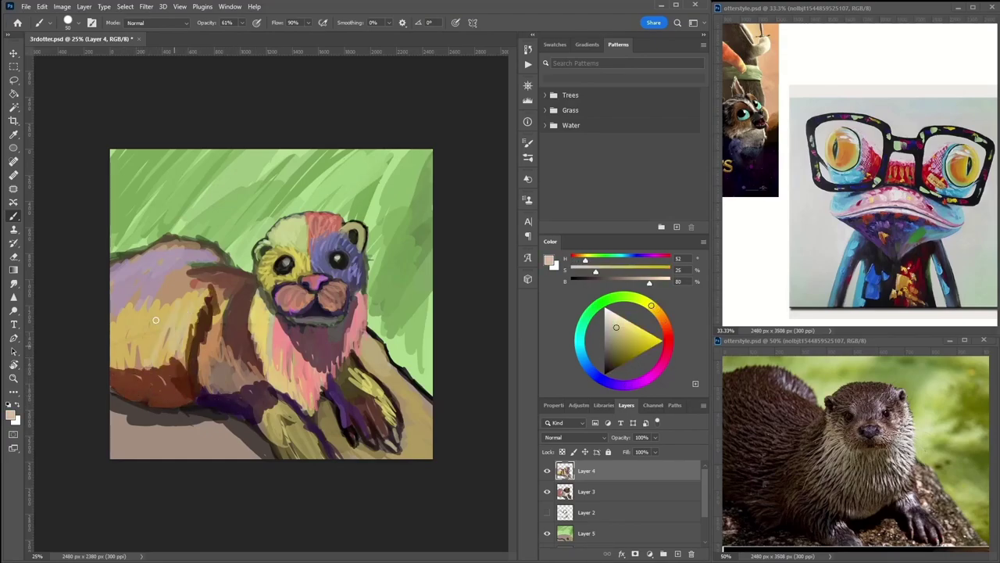
{"action": "left_click_drag", "start_coordinate": [157, 309], "coordinate": [133, 367]}
{"action": "mouse_move", "coordinate": [205, 297]}
{"action": "left_mouse_down"}
{"action": "mouse_move", "coordinate": [145, 334]}
{"action": "mouse_move", "coordinate": [125, 382]}
{"action": "left_mouse_up"}
{"action": "left_click_drag", "start_coordinate": [231, 280], "coordinate": [208, 344]}
Paint thin light-grey whisker lines and lavender touches on the otter's purple head.
{"action": "left_click", "coordinate": [211, 348], "text": "alt"}
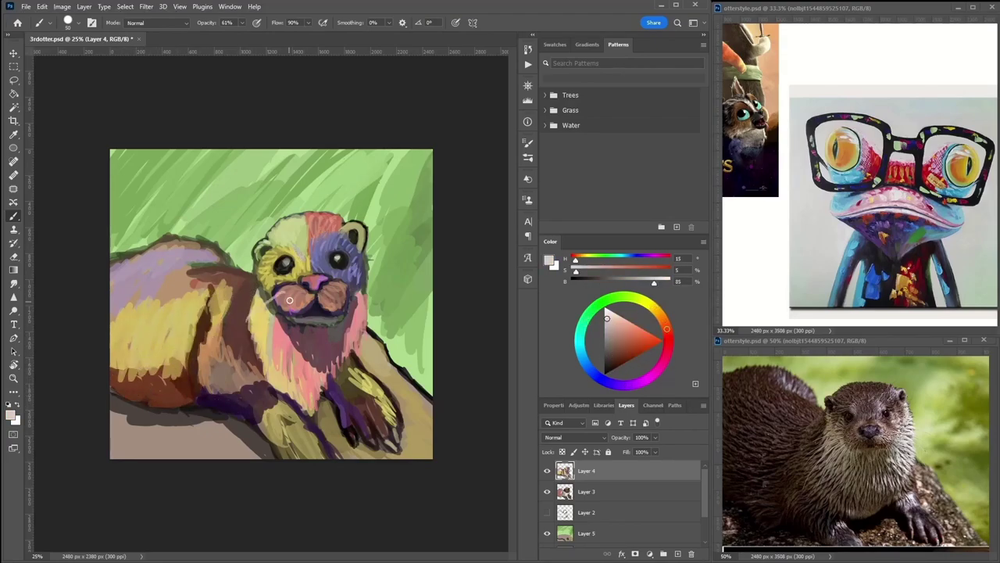
{"action": "left_click", "coordinate": [325, 254], "text": "alt"}
{"action": "left_click", "coordinate": [312, 240], "text": "alt"}
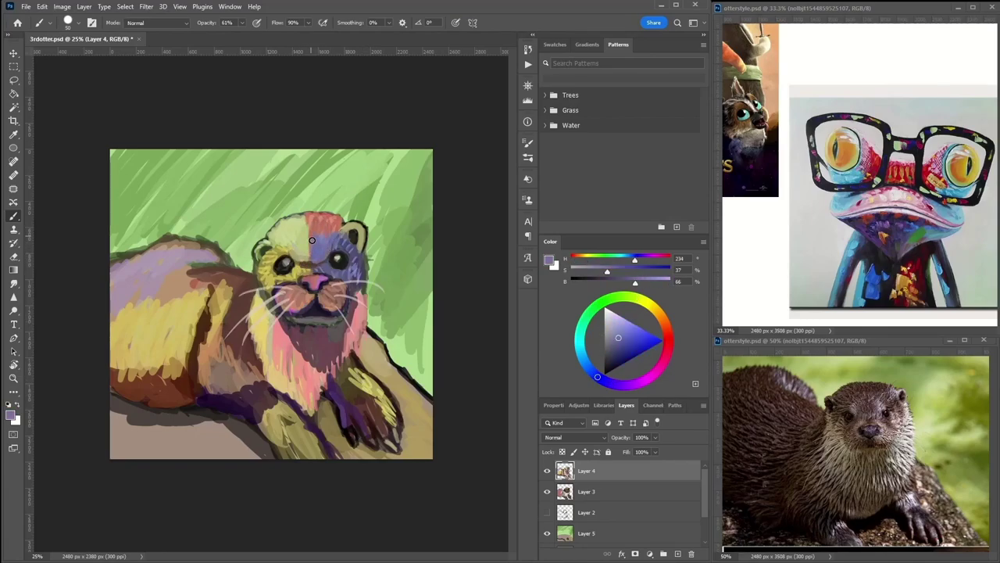
{"action": "left_click", "coordinate": [326, 263], "text": "alt"}
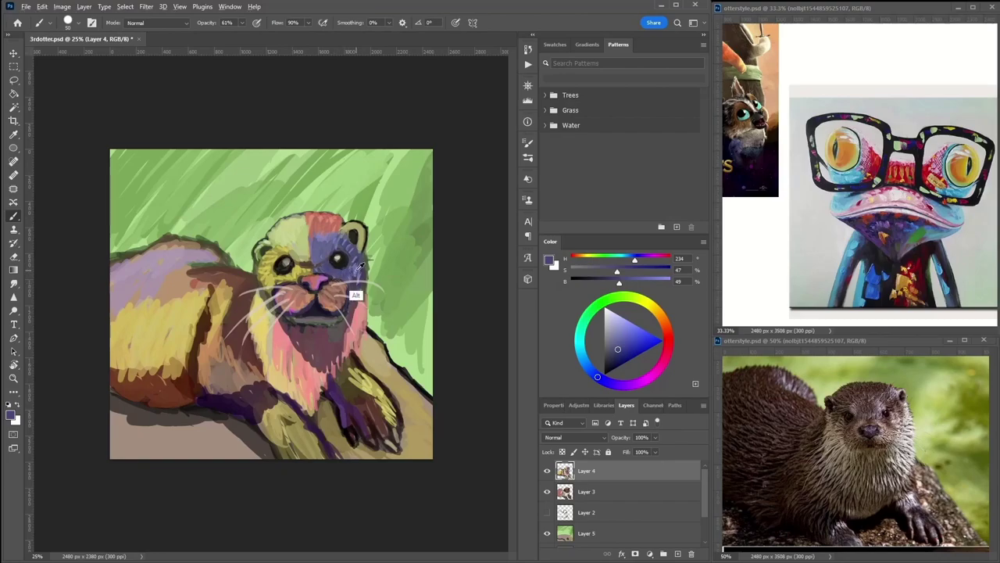
Brush pale yellow-green and light grey-green tones over the top-left of the head.
{"action": "left_click", "coordinate": [286, 250], "text": "alt"}
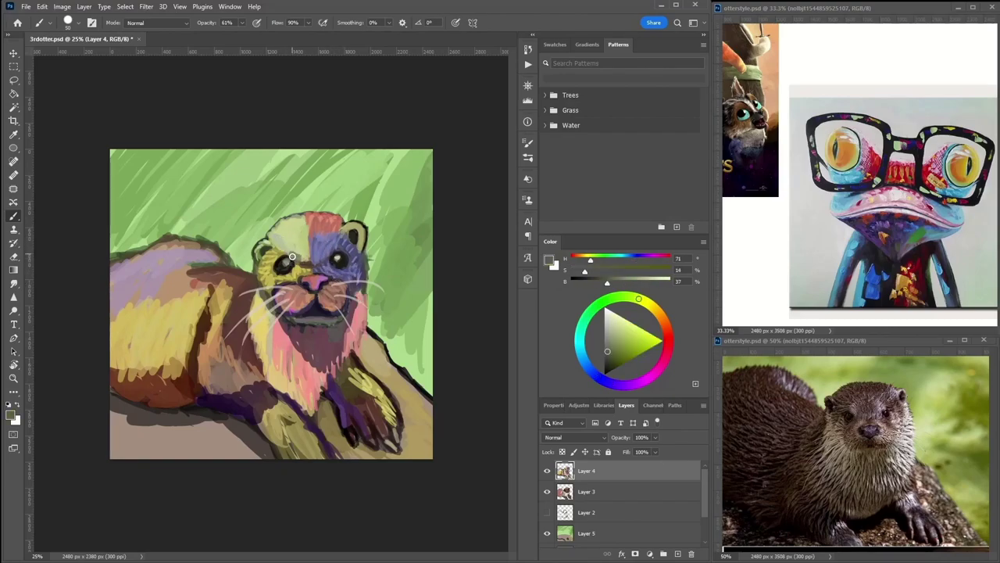
{"action": "left_click", "coordinate": [283, 242], "text": "alt"}
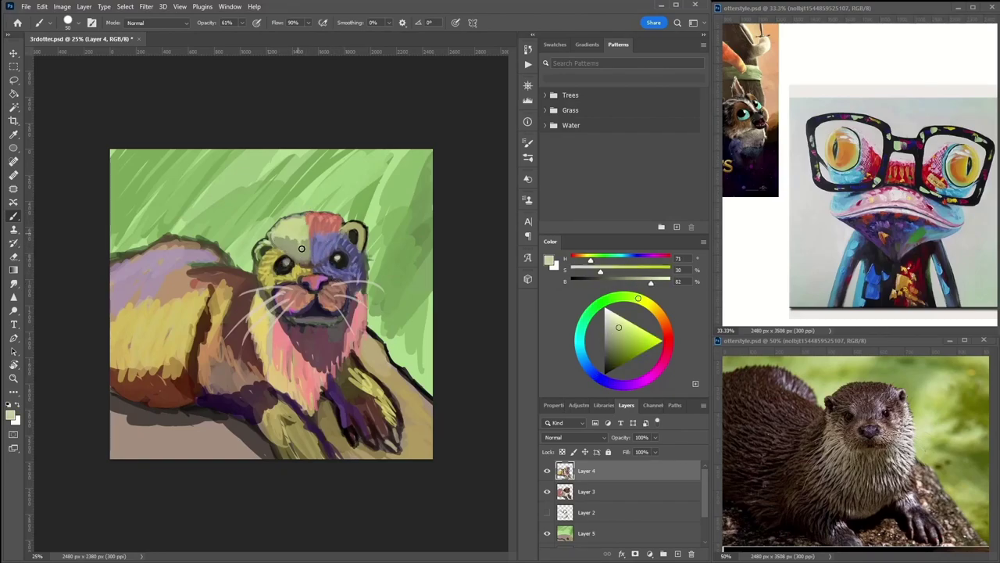
{"action": "left_click", "coordinate": [294, 221], "text": "alt"}
{"action": "mouse_move", "coordinate": [294, 222]}
{"action": "left_mouse_down"}
{"action": "mouse_move", "coordinate": [287, 248]}
{"action": "mouse_move", "coordinate": [295, 217]}
{"action": "left_mouse_up"}
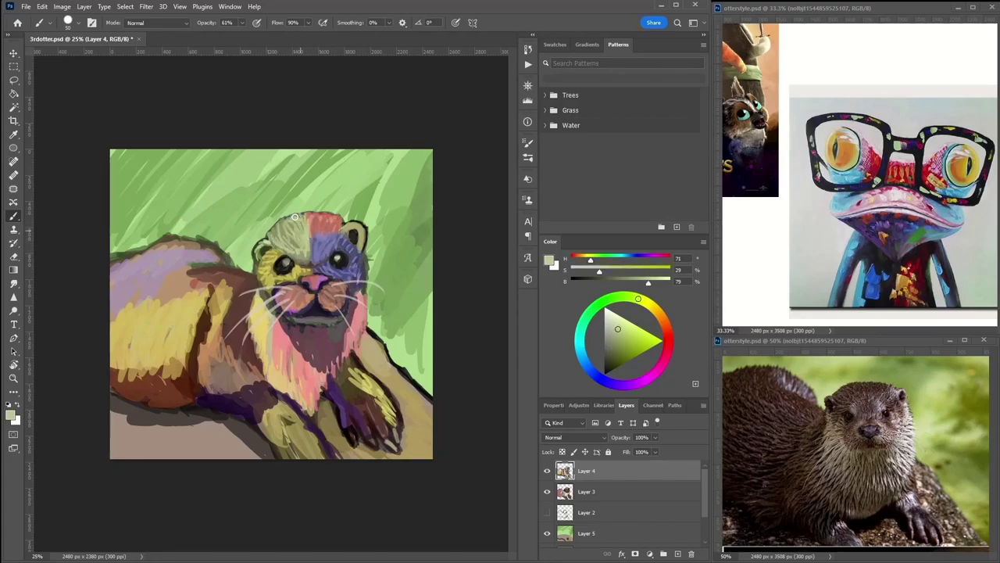
Touch up the muzzle, chin and chest with pinkish-brown, dark red and pink strokes.
{"action": "left_click", "coordinate": [283, 305], "text": "alt"}
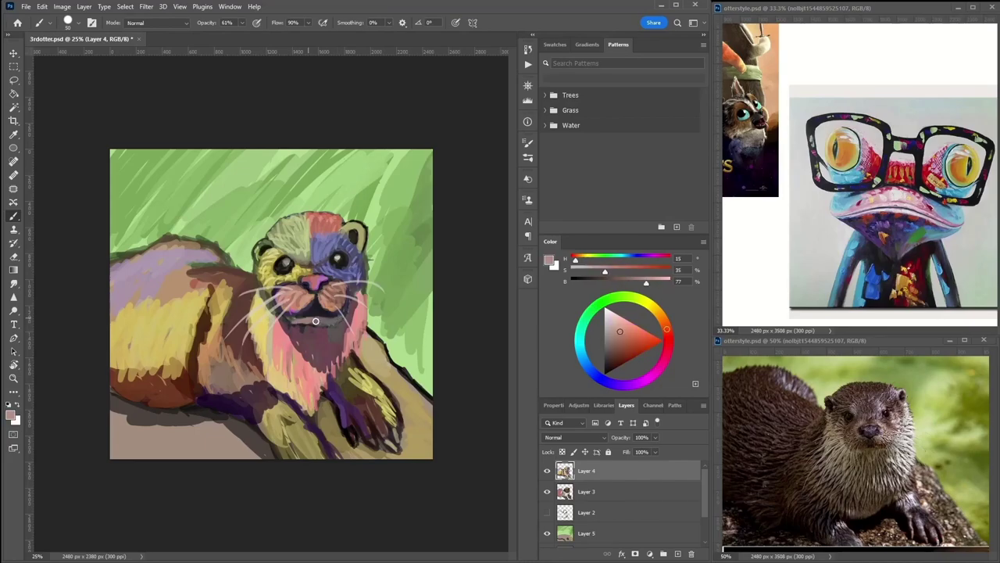
{"action": "left_click", "coordinate": [317, 322], "text": "alt"}
{"action": "left_click", "coordinate": [310, 351], "text": "alt"}
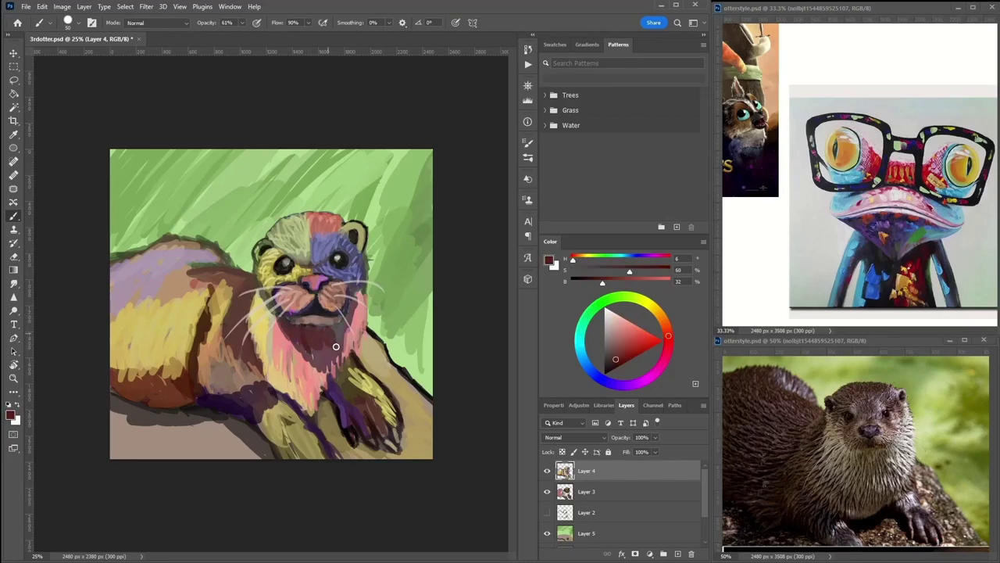
Add pink strokes on the chest and hatch yellow and brown fur strokes over the left body.
{"action": "left_click_drag", "start_coordinate": [364, 330], "coordinate": [344, 344]}
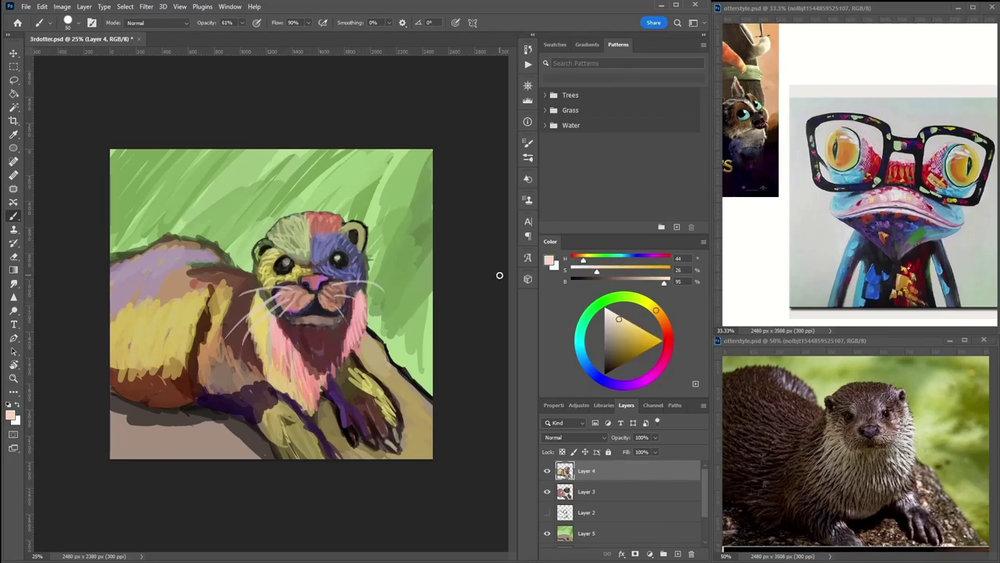
{"action": "left_click", "coordinate": [234, 313], "text": "alt"}
{"action": "left_click", "coordinate": [161, 308], "text": "alt"}
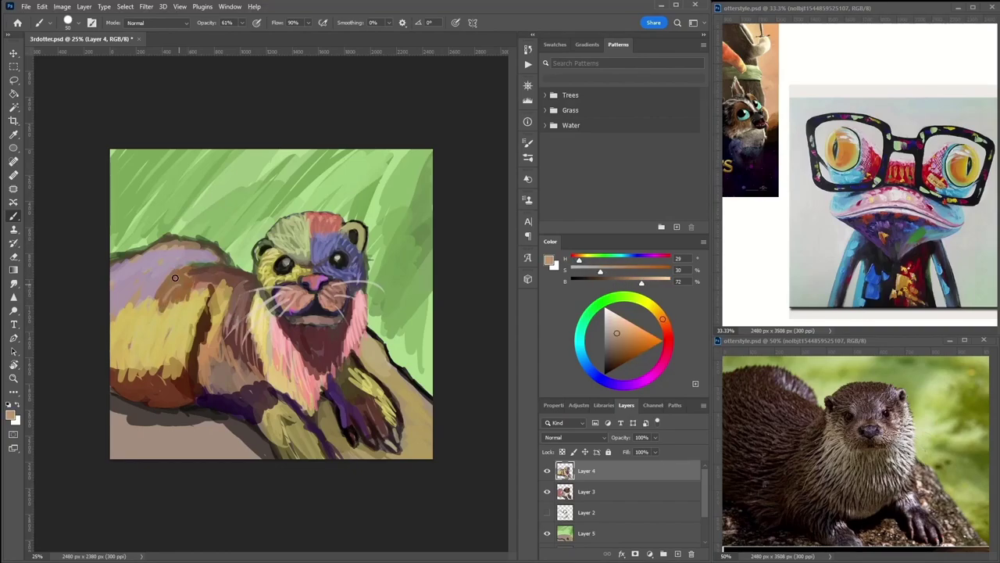
{"action": "left_click", "coordinate": [175, 277], "text": "alt"}
{"action": "mouse_move", "coordinate": [175, 281]}
{"action": "left_mouse_down"}
{"action": "mouse_move", "coordinate": [180, 320]}
{"action": "mouse_move", "coordinate": [133, 360]}
{"action": "mouse_move", "coordinate": [195, 312]}
{"action": "left_mouse_up"}
{"action": "left_click", "coordinate": [114, 367], "text": "alt"}
{"action": "mouse_move", "coordinate": [113, 375]}
{"action": "left_mouse_down"}
{"action": "mouse_move", "coordinate": [185, 401]}
{"action": "mouse_move", "coordinate": [187, 376]}
{"action": "mouse_move", "coordinate": [213, 335]}
{"action": "mouse_move", "coordinate": [259, 379]}
{"action": "mouse_move", "coordinate": [198, 387]}
{"action": "mouse_move", "coordinate": [270, 339]}
{"action": "mouse_move", "coordinate": [292, 460]}
{"action": "left_mouse_up"}
Paint tan and dark olive strokes over the otter's front paw.
{"action": "left_click", "coordinate": [235, 394], "text": "alt"}
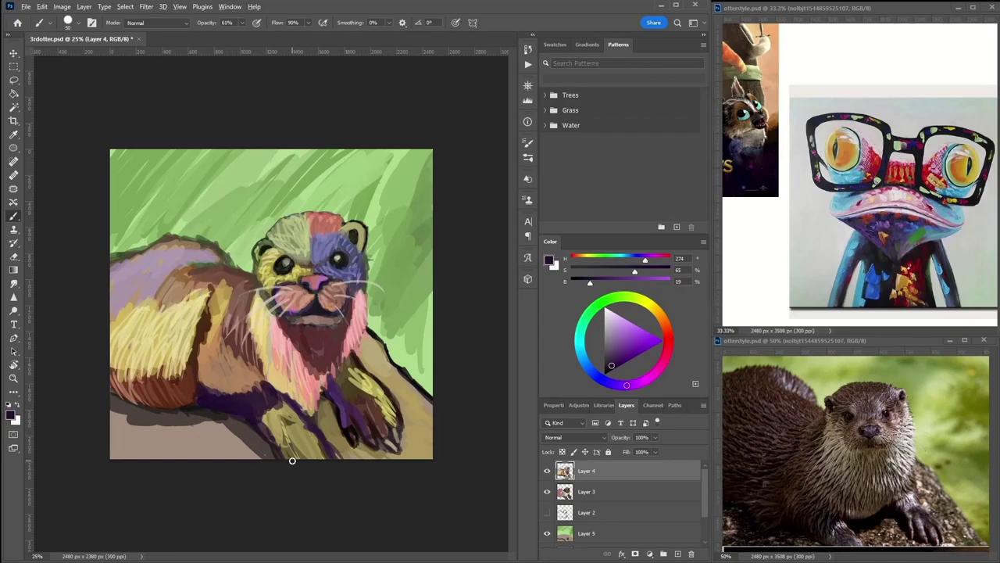
{"action": "left_click", "coordinate": [329, 411], "text": "alt"}
{"action": "mouse_move", "coordinate": [328, 410]}
{"action": "left_mouse_down"}
{"action": "mouse_move", "coordinate": [334, 401]}
{"action": "mouse_move", "coordinate": [364, 413]}
{"action": "mouse_move", "coordinate": [385, 385]}
{"action": "mouse_move", "coordinate": [397, 426]}
{"action": "mouse_move", "coordinate": [375, 387]}
{"action": "mouse_move", "coordinate": [387, 410]}
{"action": "left_mouse_up"}
{"action": "left_click", "coordinate": [394, 410], "text": "alt"}
{"action": "left_click", "coordinate": [379, 373], "text": "alt"}
{"action": "left_click", "coordinate": [399, 422], "text": "alt"}
{"action": "left_click", "coordinate": [395, 415], "text": "alt"}
{"action": "left_click", "coordinate": [359, 372], "text": "alt"}
{"action": "left_click", "coordinate": [360, 372], "text": "alt"}
{"action": "left_click", "coordinate": [367, 367], "text": "alt"}
{"action": "left_click_drag", "start_coordinate": [367, 367], "coordinate": [395, 414]}
Brush lavender and greyish-lavender strokes across the bottom ground.
{"action": "left_click", "coordinate": [371, 338], "text": "alt"}
{"action": "mouse_move", "coordinate": [219, 434]}
{"action": "left_mouse_down"}
{"action": "mouse_move", "coordinate": [172, 449]}
{"action": "mouse_move", "coordinate": [189, 430]}
{"action": "mouse_move", "coordinate": [133, 435]}
{"action": "mouse_move", "coordinate": [174, 420]}
{"action": "mouse_move", "coordinate": [116, 424]}
{"action": "mouse_move", "coordinate": [235, 449]}
{"action": "left_mouse_up"}
{"action": "left_click", "coordinate": [189, 430], "text": "alt"}
{"action": "left_click", "coordinate": [151, 424], "text": "alt"}
{"action": "mouse_move", "coordinate": [387, 387]}
{"action": "left_mouse_down"}
{"action": "mouse_move", "coordinate": [425, 449]}
{"action": "mouse_move", "coordinate": [345, 451]}
{"action": "left_mouse_up"}
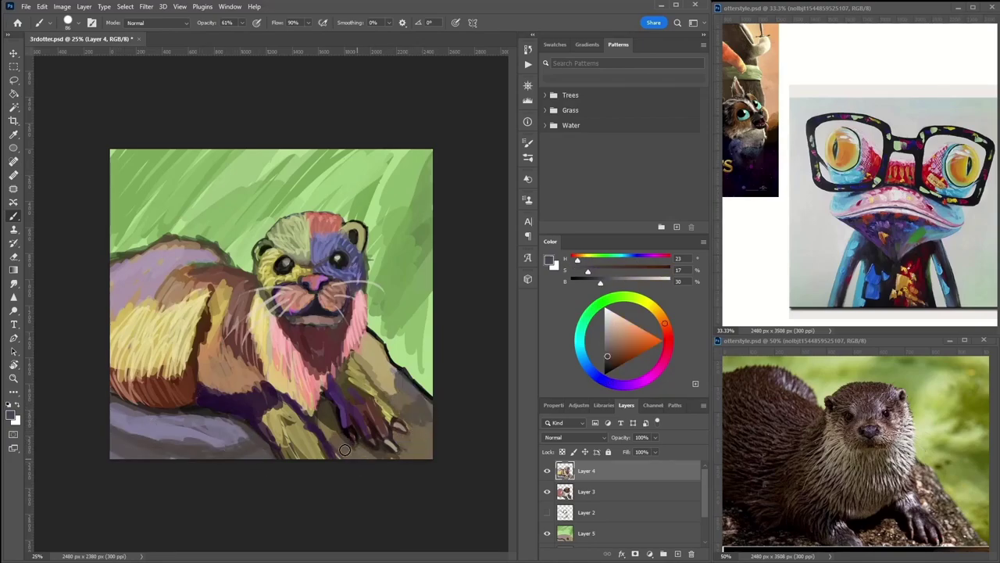
Darken the right paw and lower-left ground with dark red and near-black strokes.
{"action": "left_click", "coordinate": [394, 383], "text": "alt"}
{"action": "mouse_move", "coordinate": [382, 336]}
{"action": "left_mouse_down"}
{"action": "mouse_move", "coordinate": [390, 379]}
{"action": "mouse_move", "coordinate": [422, 414]}
{"action": "left_mouse_up"}
{"action": "left_click", "coordinate": [375, 344], "text": "alt"}
{"action": "mouse_move", "coordinate": [117, 418]}
{"action": "left_mouse_down"}
{"action": "mouse_move", "coordinate": [225, 422]}
{"action": "mouse_move", "coordinate": [286, 469]}
{"action": "left_mouse_up"}
{"action": "left_click", "coordinate": [230, 425], "text": "alt"}
{"action": "mouse_move", "coordinate": [328, 406]}
{"action": "left_mouse_down"}
{"action": "mouse_move", "coordinate": [404, 444]}
{"action": "mouse_move", "coordinate": [378, 472]}
{"action": "left_mouse_up"}
{"action": "left_click", "coordinate": [399, 441], "text": "alt"}
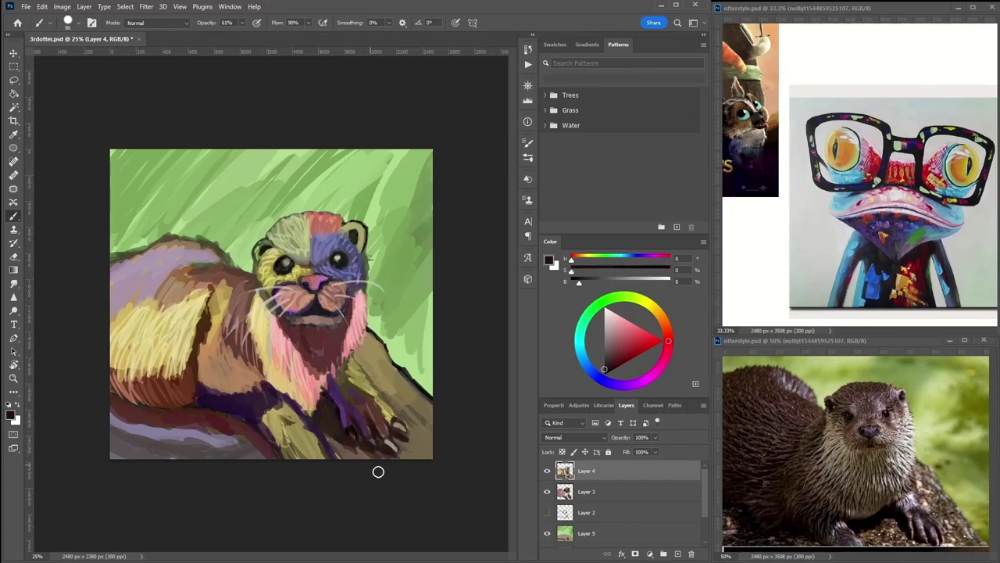
{"action": "left_click_drag", "start_coordinate": [273, 457], "coordinate": [114, 398]}
Paint light brown and tan strokes over the otter's flank.
{"action": "left_click", "coordinate": [170, 402], "text": "alt"}
{"action": "mouse_move", "coordinate": [258, 408]}
{"action": "left_mouse_down"}
{"action": "mouse_move", "coordinate": [234, 402]}
{"action": "mouse_move", "coordinate": [214, 374]}
{"action": "mouse_move", "coordinate": [299, 464]}
{"action": "left_mouse_up"}
{"action": "left_click", "coordinate": [218, 373], "text": "alt"}
{"action": "left_click", "coordinate": [329, 217], "text": "alt"}
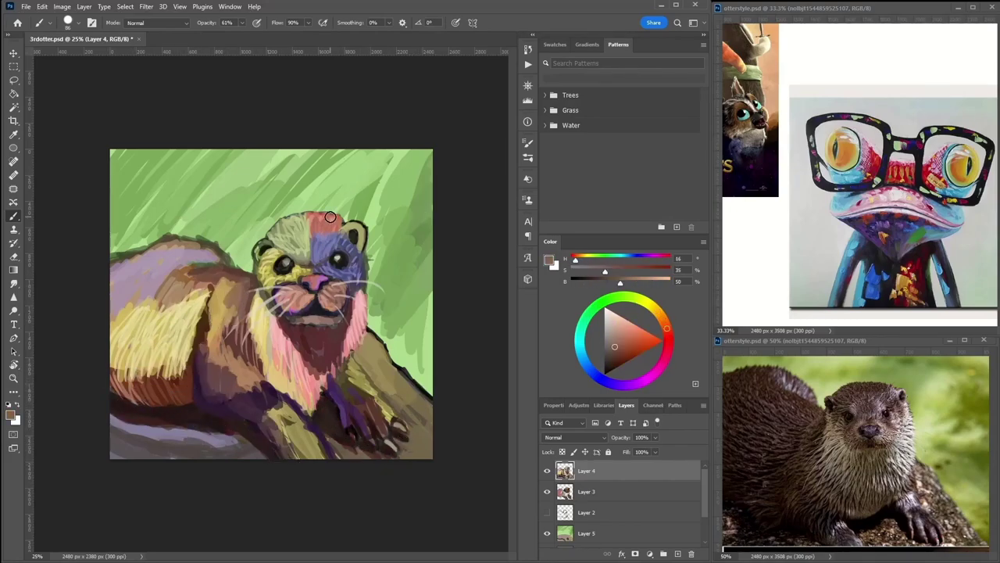
Outline the otter's back in dark brown and add green strokes on the left cheek and neck.
{"action": "left_click", "coordinate": [257, 268], "text": "alt"}
{"action": "mouse_move", "coordinate": [236, 269]}
{"action": "left_mouse_down"}
{"action": "mouse_move", "coordinate": [218, 245]}
{"action": "mouse_move", "coordinate": [148, 235]}
{"action": "mouse_move", "coordinate": [112, 256]}
{"action": "left_mouse_up"}
{"action": "left_click", "coordinate": [264, 287], "text": "alt"}
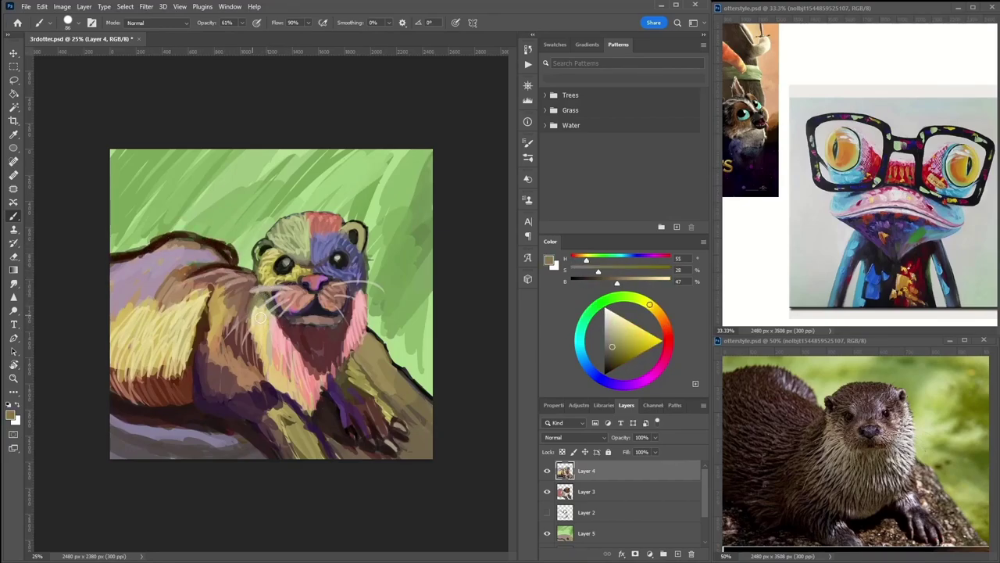
{"action": "left_click", "coordinate": [254, 309], "text": "alt"}
{"action": "left_click_drag", "start_coordinate": [258, 311], "coordinate": [264, 356]}
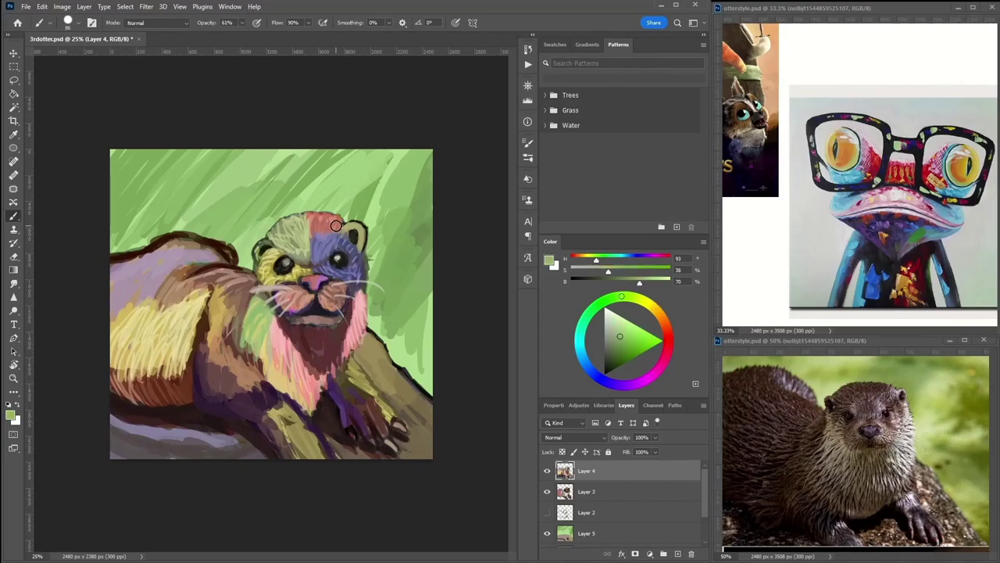
Add pink-lavender strokes on the back and cream strokes along its top edge.
{"action": "left_click", "coordinate": [166, 270], "text": "alt"}
{"action": "mouse_move", "coordinate": [136, 275]}
{"action": "left_mouse_down"}
{"action": "mouse_move", "coordinate": [209, 257]}
{"action": "mouse_move", "coordinate": [116, 302]}
{"action": "left_mouse_up"}
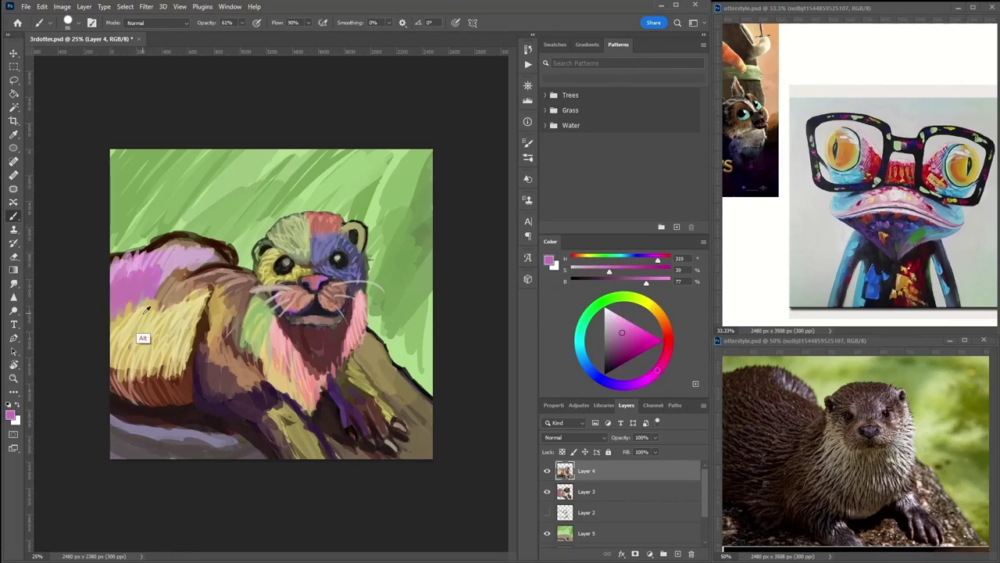
{"action": "left_click", "coordinate": [186, 237], "text": "alt"}
{"action": "left_click_drag", "start_coordinate": [185, 238], "coordinate": [226, 257]}
{"action": "left_click", "coordinate": [270, 264], "text": "alt"}
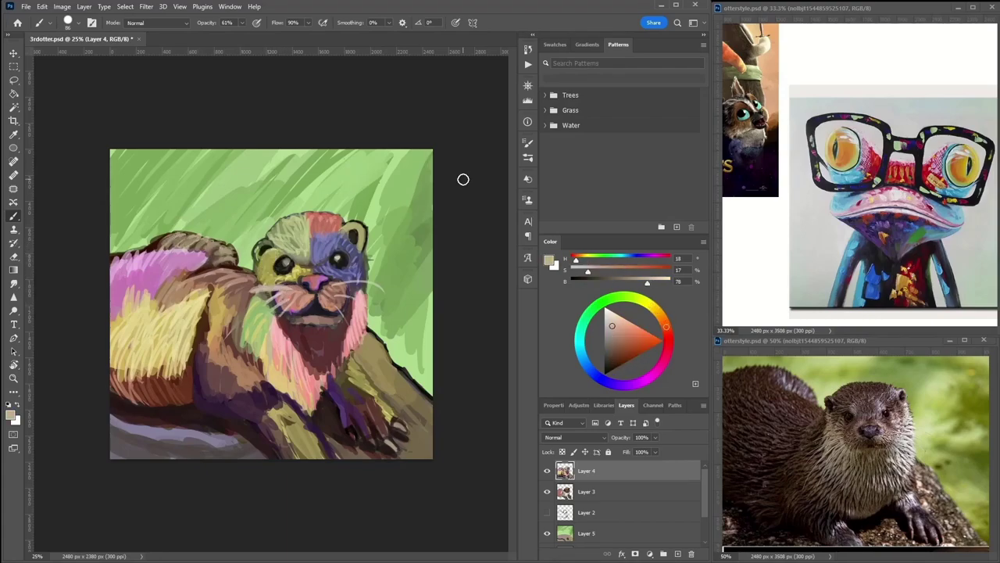
Paint brown strokes on the otter's lower body.
{"action": "left_click", "coordinate": [241, 364], "text": "alt"}
{"action": "left_click_drag", "start_coordinate": [211, 367], "coordinate": [236, 376]}
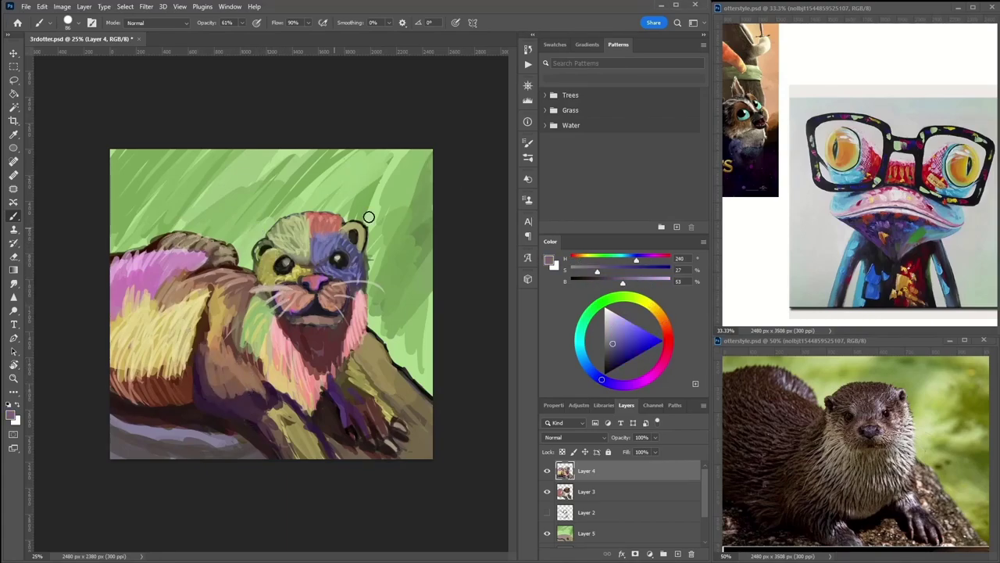
{"action": "left_click", "coordinate": [323, 250], "text": "alt"}
{"action": "right_click", "coordinate": [340, 242]}
{"action": "key", "text": "Escape"}
Blend lighter purple and olive-khaki patches across the otter's forehead.
{"action": "left_click", "coordinate": [326, 236], "text": "alt"}
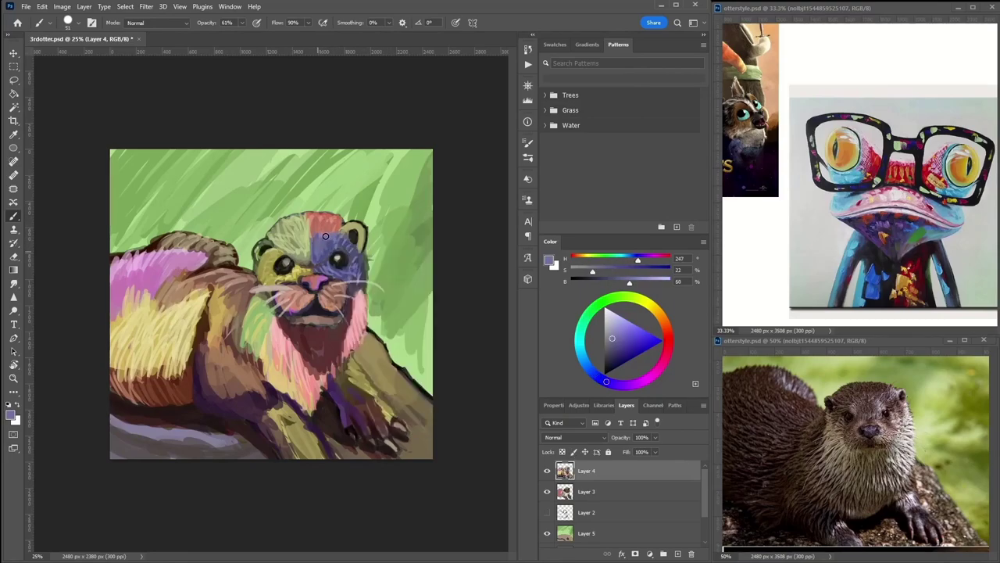
{"action": "left_click", "coordinate": [328, 223], "text": "alt"}
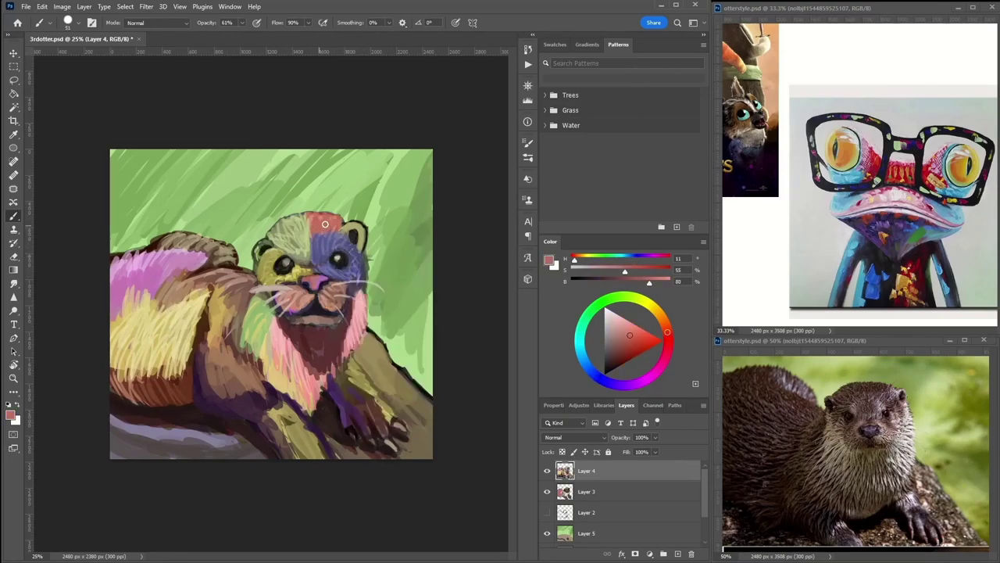
{"action": "left_click", "coordinate": [320, 248], "text": "alt"}
{"action": "left_click", "coordinate": [265, 243], "text": "alt"}
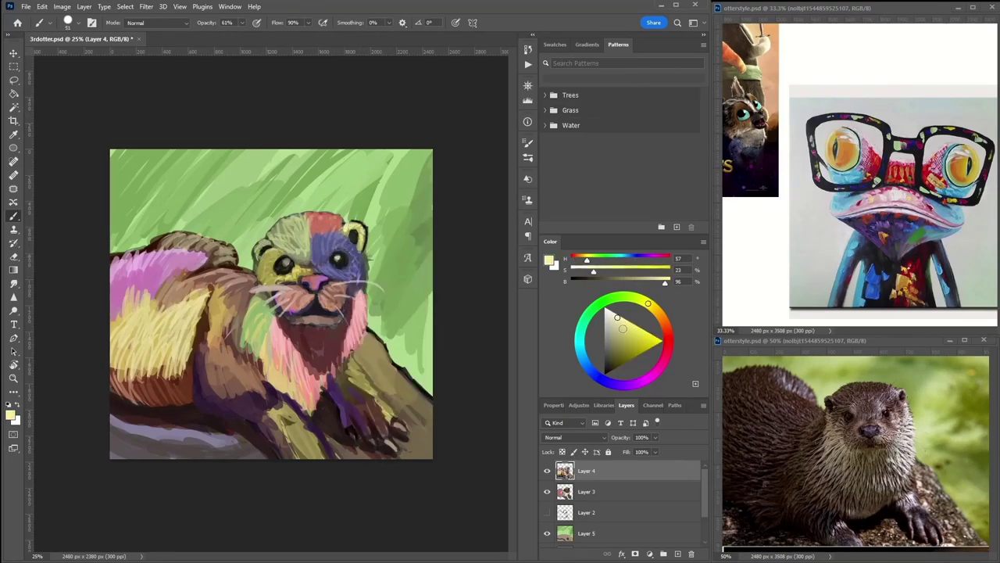
{"action": "left_click", "coordinate": [317, 223], "text": "alt"}
{"action": "left_click", "coordinate": [327, 227], "text": "alt"}
{"action": "left_click", "coordinate": [314, 228], "text": "alt"}
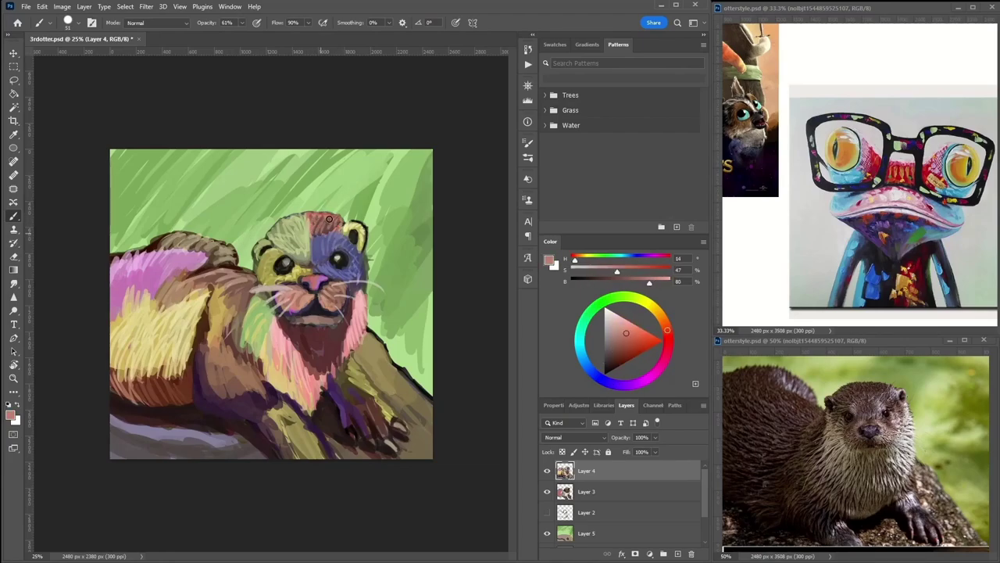
{"action": "left_click", "coordinate": [326, 228], "text": "alt"}
{"action": "left_click", "coordinate": [307, 238], "text": "alt"}
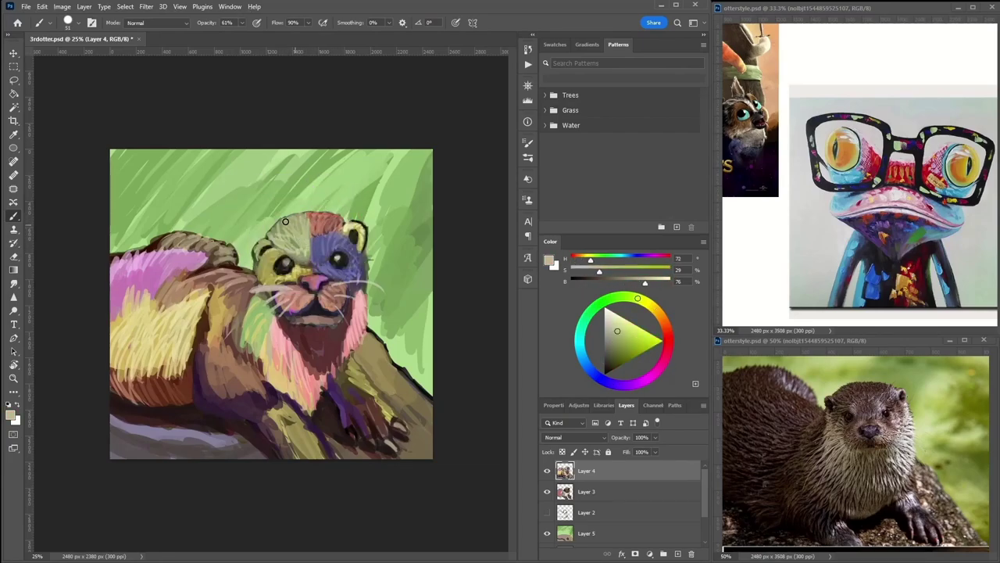
Refine the head with alternating muted purple, pale grey and khaki patches between the eyes.
{"action": "left_click", "coordinate": [342, 244], "text": "alt"}
{"action": "left_click", "coordinate": [318, 251], "text": "alt"}
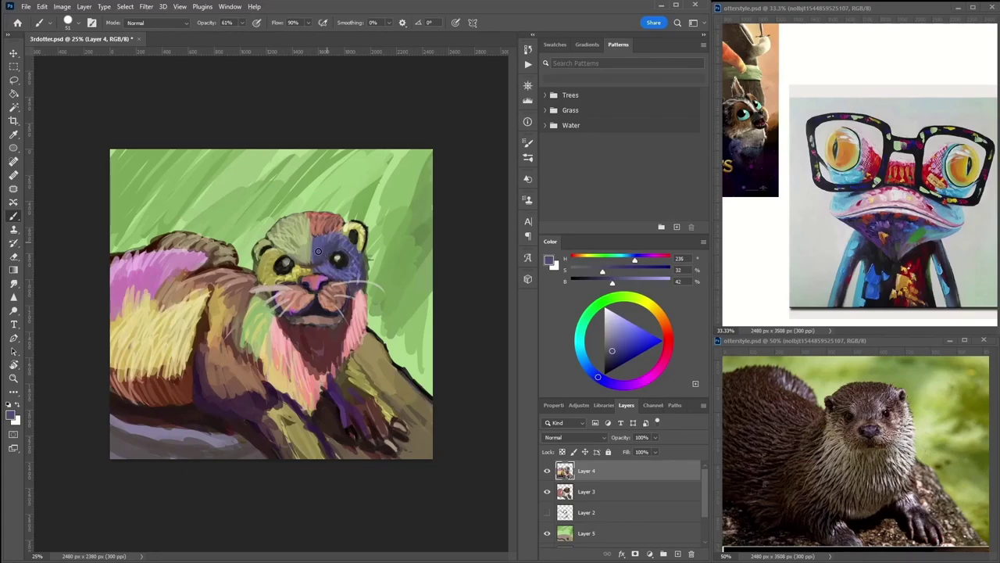
{"action": "left_click", "coordinate": [301, 257], "text": "alt"}
{"action": "left_click", "coordinate": [314, 251], "text": "alt"}
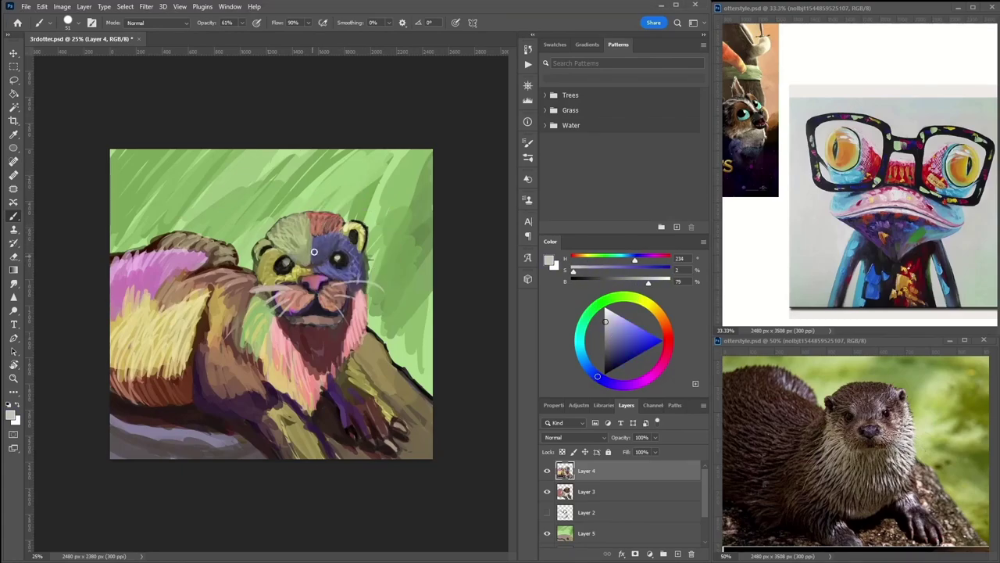
{"action": "left_click", "coordinate": [341, 260], "text": "alt"}
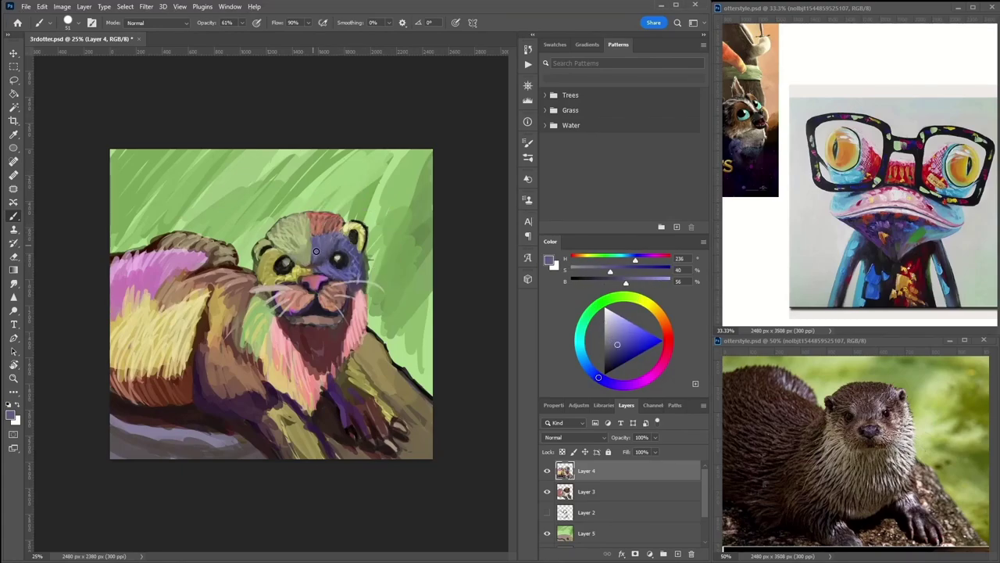
{"action": "left_click", "coordinate": [291, 240], "text": "alt"}
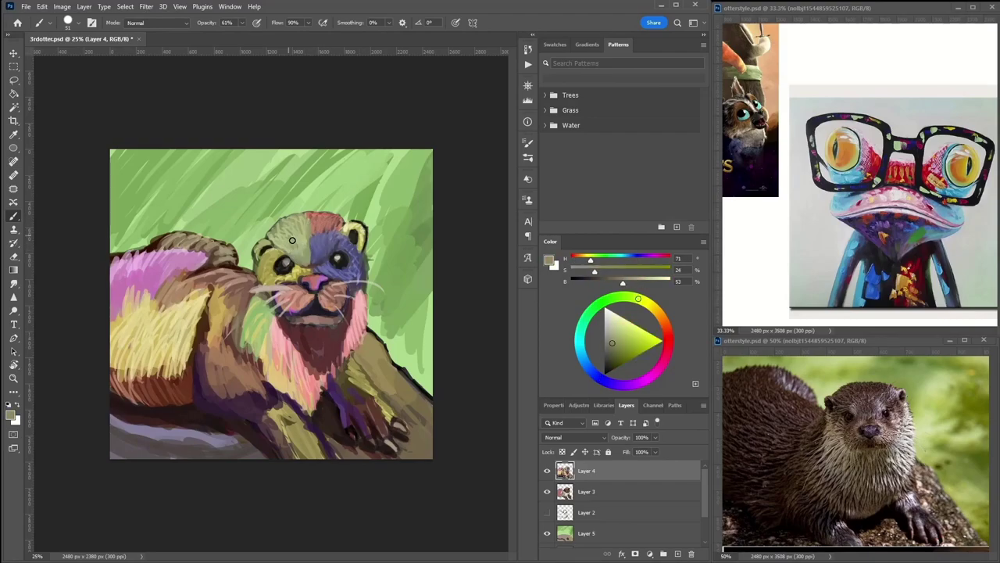
{"action": "left_click", "coordinate": [347, 261], "text": "alt"}
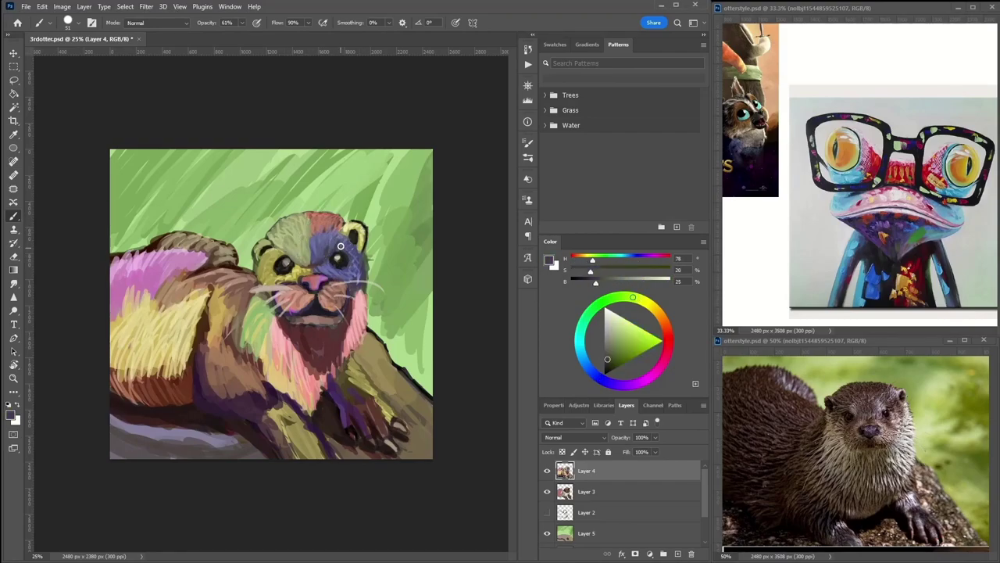
Brush a pink fur stroke down the otter's chest.
{"action": "left_click", "coordinate": [360, 321], "text": "alt"}
{"action": "left_click_drag", "start_coordinate": [351, 334], "coordinate": [316, 394]}
{"action": "left_click", "coordinate": [272, 314], "text": "alt"}
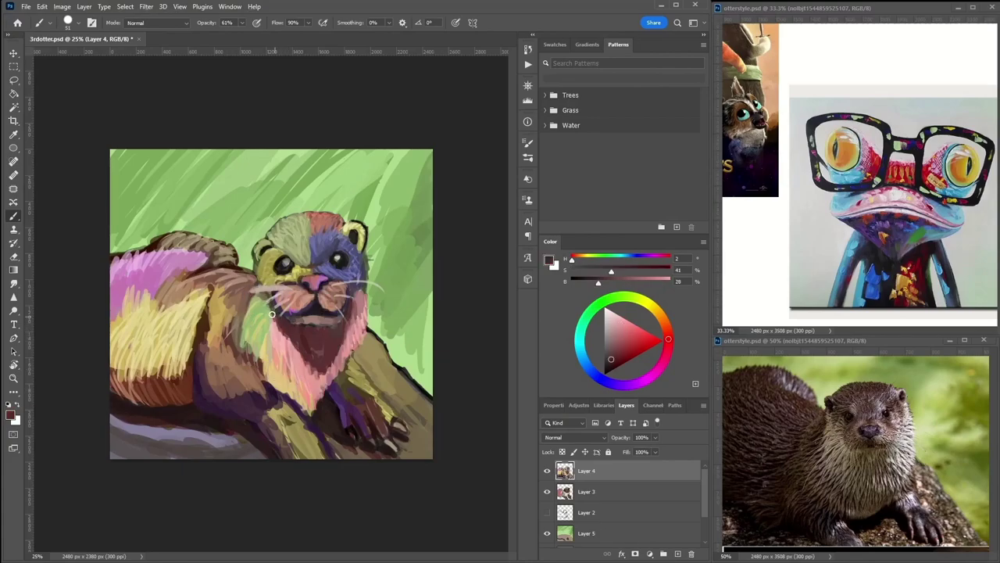
{"action": "left_click", "coordinate": [340, 296], "text": "alt"}
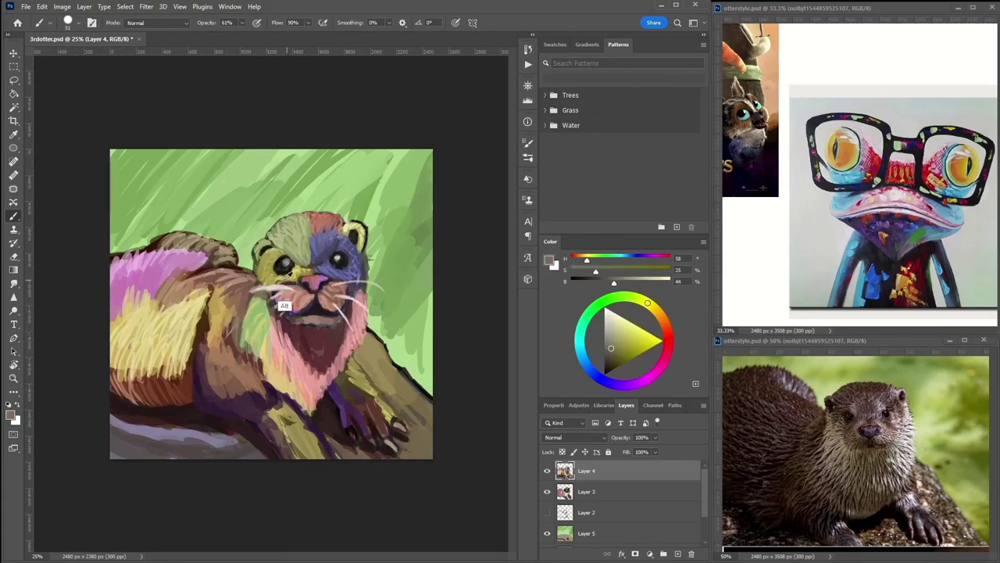
Darken the otter's mouth and nose with near-black and dark purple, adding olive on the muzzle.
{"action": "left_click", "coordinate": [275, 296], "text": "alt"}
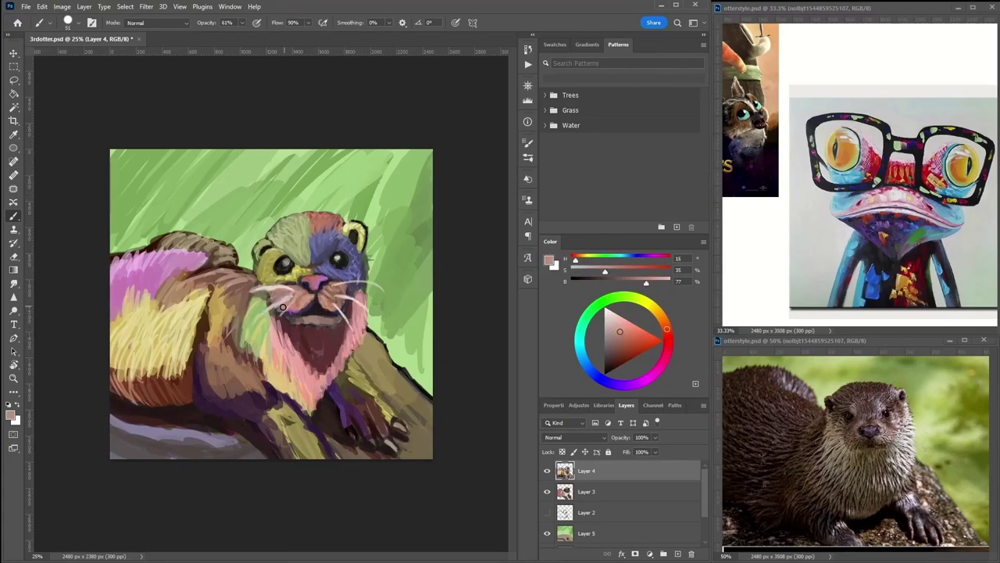
{"action": "left_click", "coordinate": [300, 317], "text": "alt"}
{"action": "left_click", "coordinate": [318, 307], "text": "alt"}
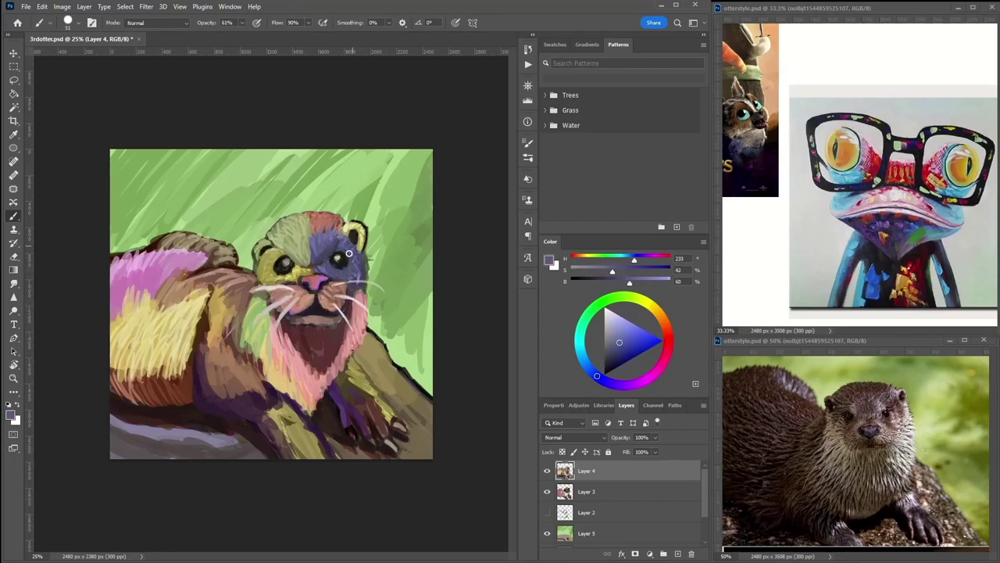
{"action": "left_click", "coordinate": [329, 268], "text": "alt"}
{"action": "left_click", "coordinate": [318, 277], "text": "alt"}
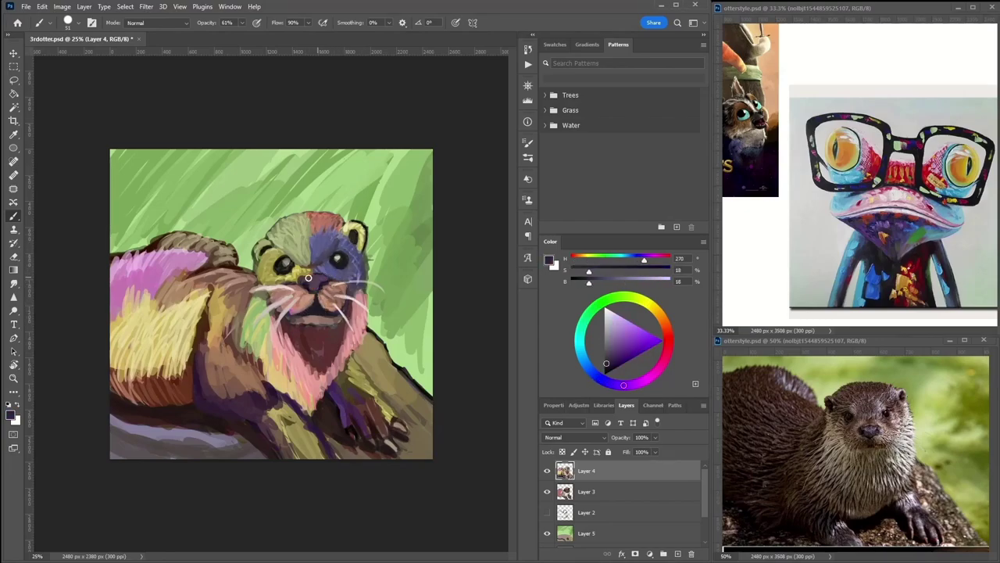
{"action": "left_click", "coordinate": [310, 277], "text": "alt"}
{"action": "left_click", "coordinate": [322, 278], "text": "alt"}
{"action": "left_click", "coordinate": [322, 305], "text": "alt"}
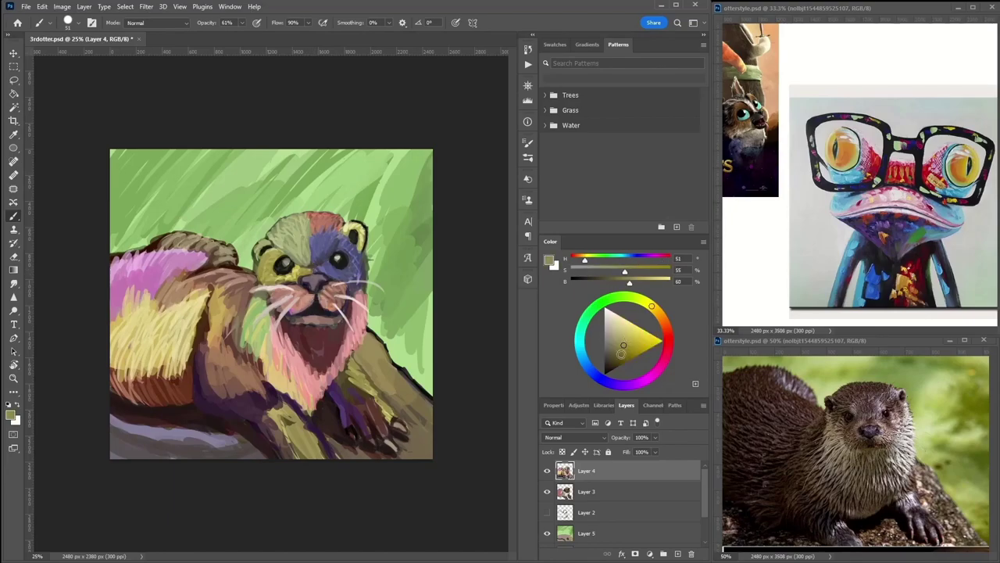
Repaint the forehead top and left cheek with pinkish red and pale olive tones.
{"action": "left_click", "coordinate": [328, 252], "text": "alt"}
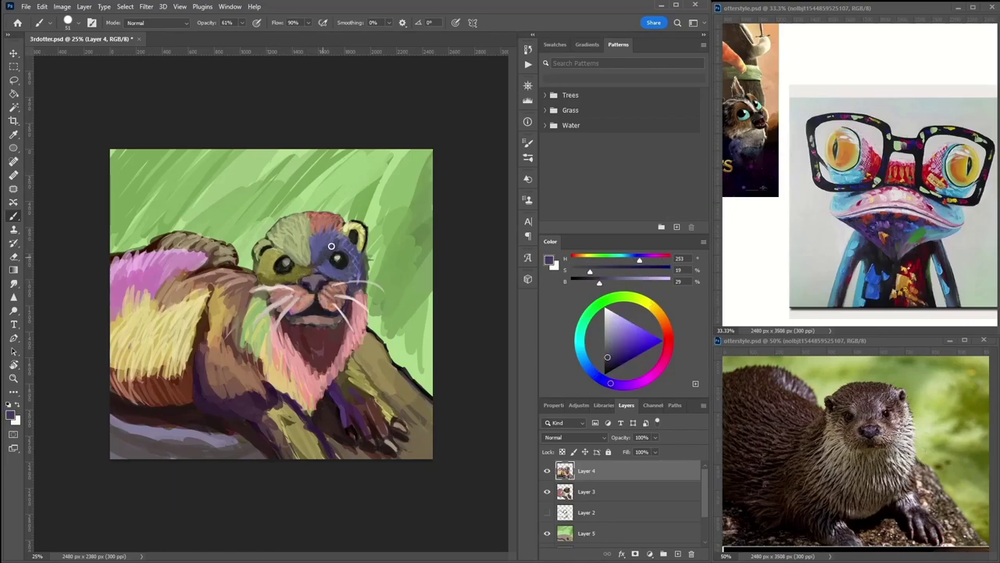
{"action": "left_click", "coordinate": [324, 238], "text": "alt"}
{"action": "left_click", "coordinate": [341, 223], "text": "alt"}
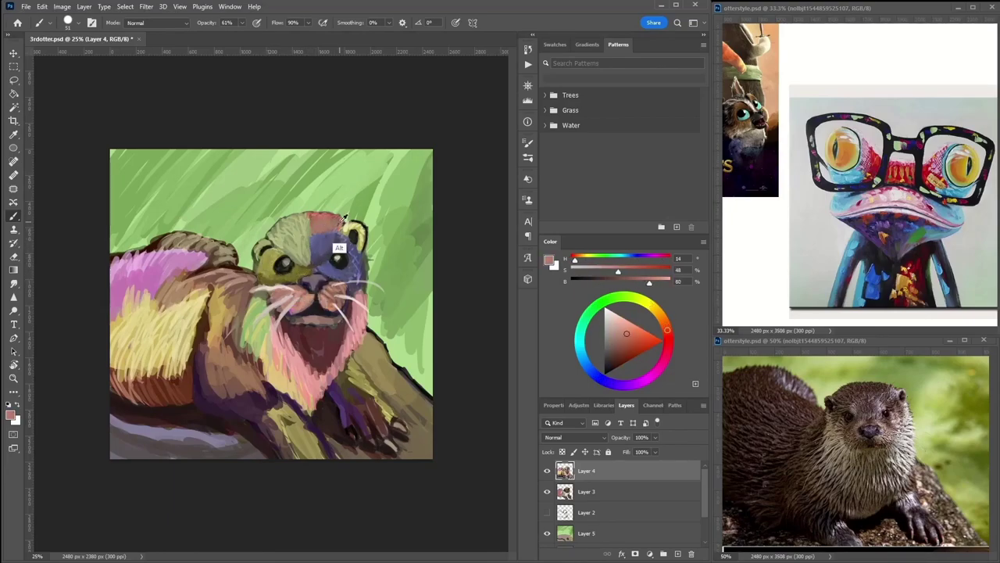
{"action": "left_click", "coordinate": [291, 229], "text": "alt"}
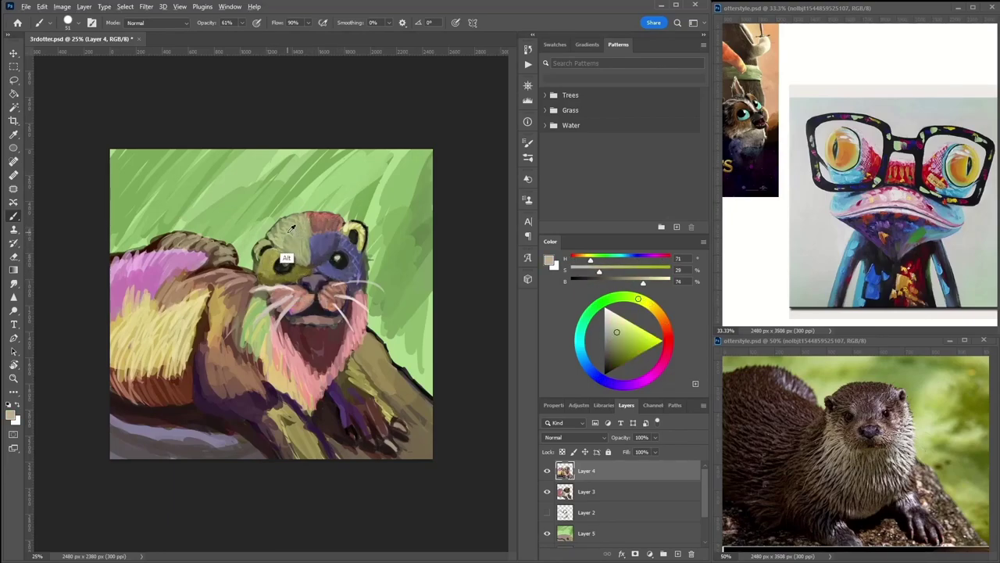
{"action": "left_click", "coordinate": [300, 268], "text": "alt"}
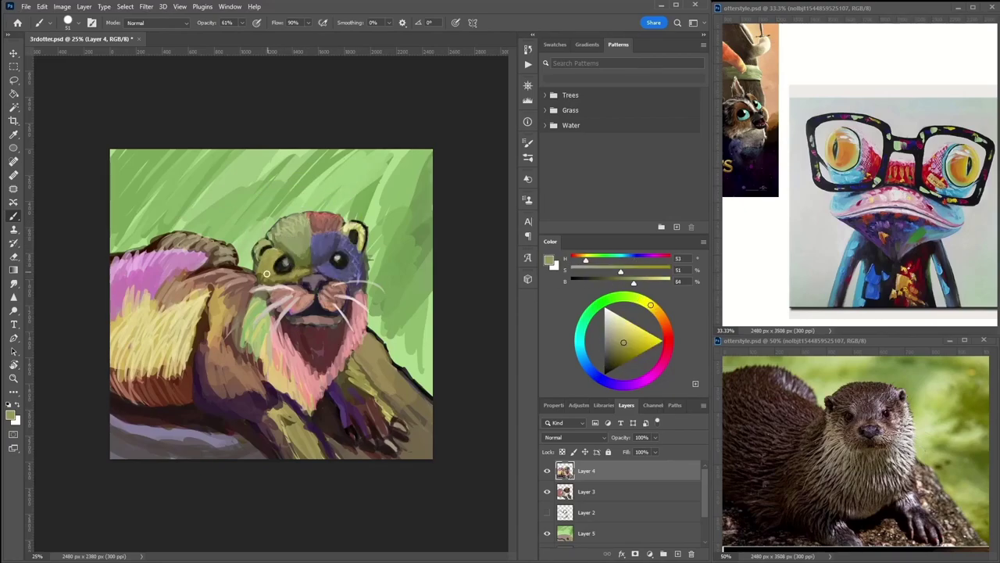
{"action": "left_click", "coordinate": [267, 270], "text": "alt"}
Add pale pink whiskers near the muzzle and pale yellow strokes on the lower chest.
{"action": "left_click", "coordinate": [285, 288], "text": "alt"}
{"action": "left_click", "coordinate": [288, 286], "text": "alt"}
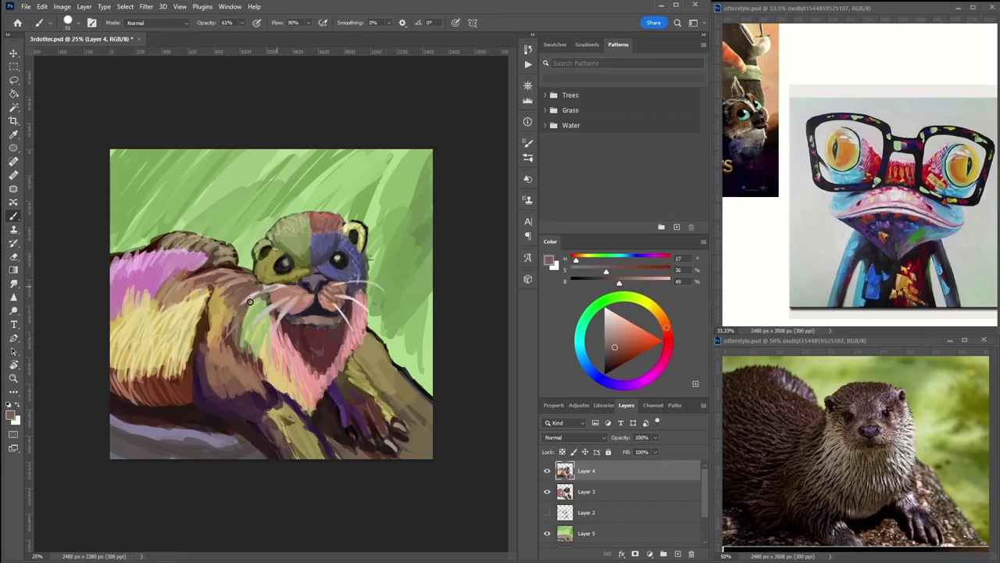
{"action": "left_click", "coordinate": [287, 323], "text": "alt"}
{"action": "left_click", "coordinate": [301, 299], "text": "alt"}
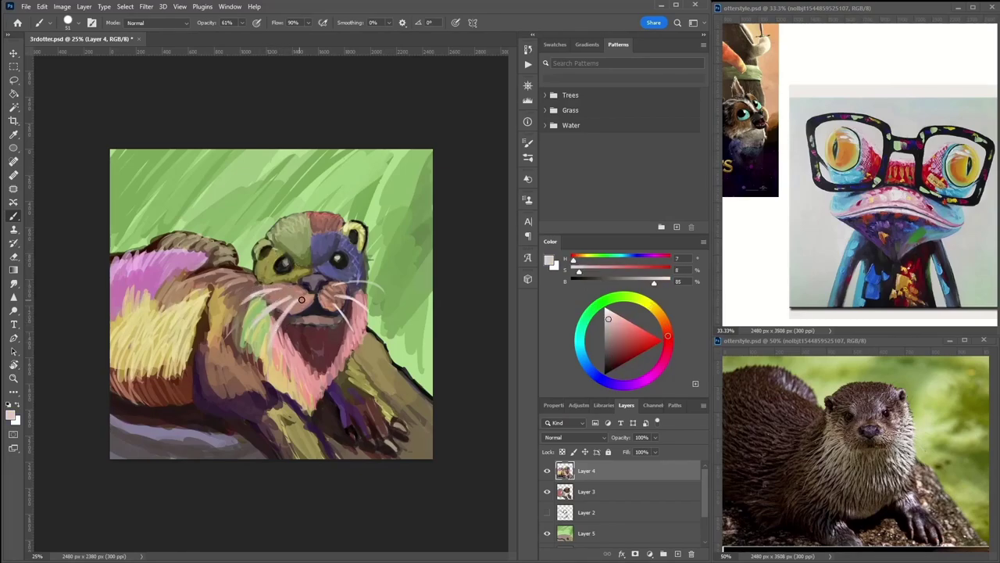
{"action": "left_click", "coordinate": [258, 313], "text": "alt"}
Paint pale yellow fur strokes across the lower chest and the otter's lower right.
{"action": "mouse_move", "coordinate": [305, 426]}
{"action": "left_mouse_down"}
{"action": "mouse_move", "coordinate": [279, 406]}
{"action": "mouse_move", "coordinate": [333, 461]}
{"action": "mouse_move", "coordinate": [351, 373]}
{"action": "mouse_move", "coordinate": [386, 422]}
{"action": "left_mouse_up"}
{"action": "left_click", "coordinate": [367, 391], "text": "alt"}
{"action": "left_click", "coordinate": [344, 336], "text": "alt"}
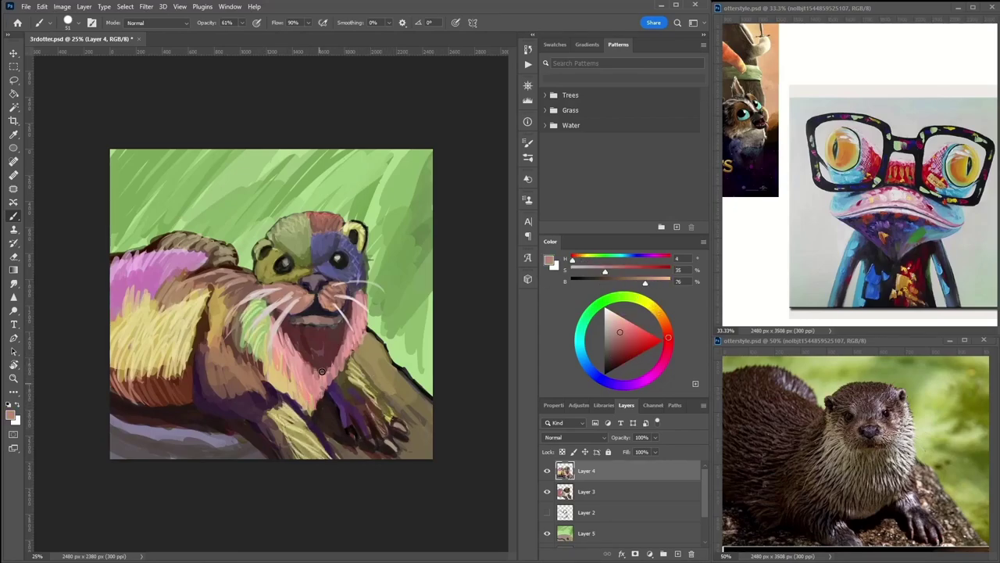
{"action": "left_click_drag", "start_coordinate": [344, 336], "coordinate": [328, 375]}
Eyedrop dark reddish-brown from the chest and very dark olive from the face.
{"action": "left_click", "coordinate": [353, 311], "text": "alt"}
{"action": "left_click", "coordinate": [351, 326], "text": "alt"}
{"action": "left_click", "coordinate": [325, 340], "text": "alt"}
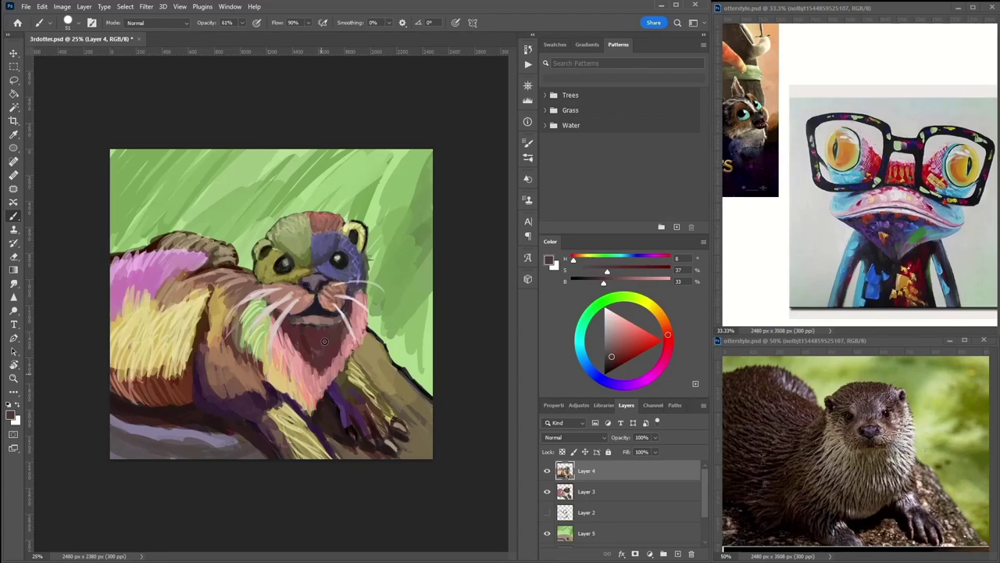
{"action": "left_click", "coordinate": [326, 263], "text": "alt"}
{"action": "left_click", "coordinate": [346, 286], "text": "alt"}
{"action": "left_click", "coordinate": [344, 283], "text": "alt"}
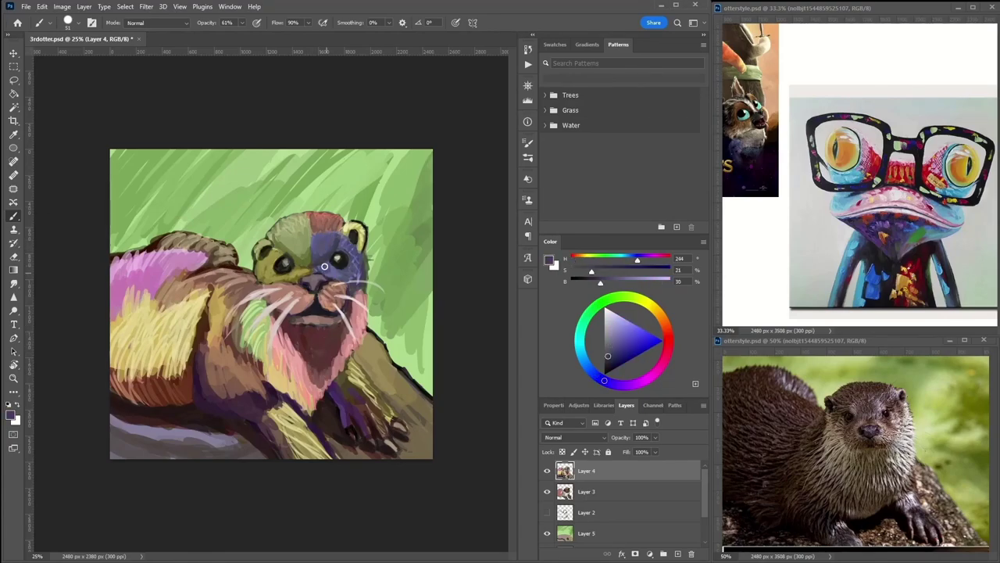
{"action": "left_click", "coordinate": [332, 261], "text": "alt"}
Sample olive and then blue-purple from the otter's face.
{"action": "left_click", "coordinate": [347, 274], "text": "alt"}
{"action": "left_click", "coordinate": [350, 272], "text": "alt"}
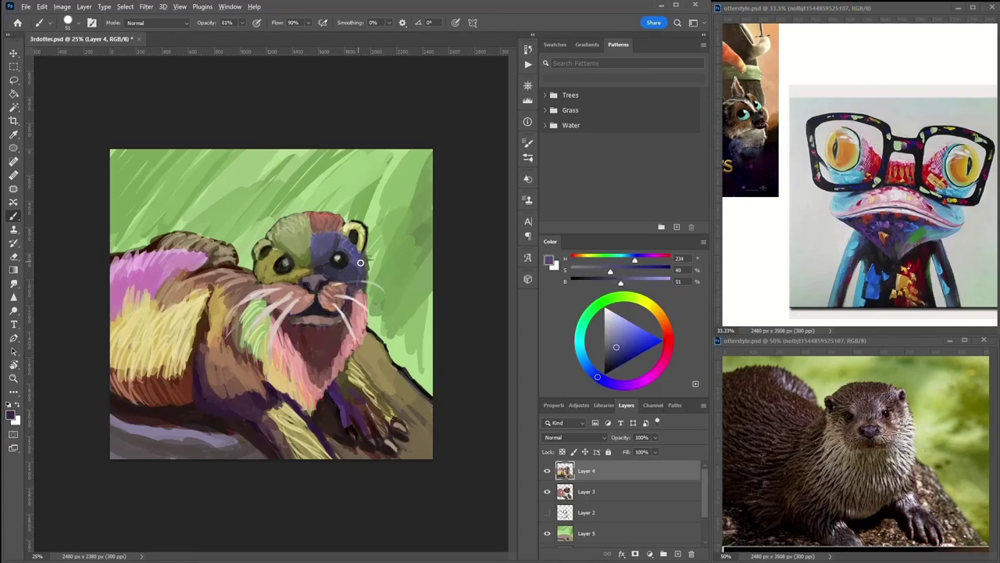
{"action": "left_click", "coordinate": [351, 269], "text": "alt"}
{"action": "left_click", "coordinate": [301, 275], "text": "alt"}
{"action": "left_click", "coordinate": [310, 294], "text": "alt"}
{"action": "left_click", "coordinate": [320, 270], "text": "alt"}
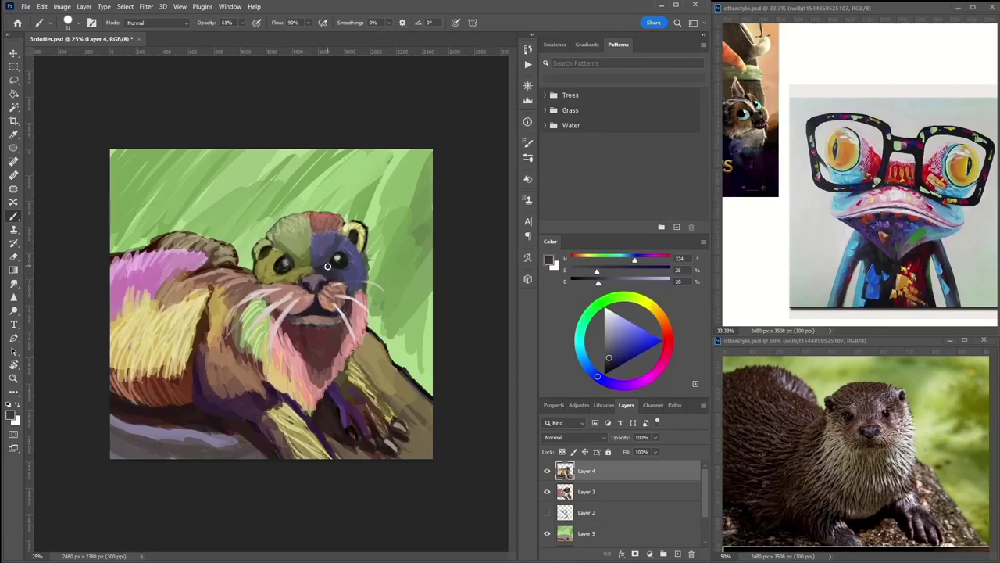
{"action": "left_click", "coordinate": [328, 272], "text": "alt"}
Resample olive from the face and reddish brown from the top of the head.
{"action": "left_click", "coordinate": [324, 270], "text": "alt"}
{"action": "left_click", "coordinate": [344, 278], "text": "alt"}
{"action": "left_click", "coordinate": [300, 273], "text": "alt"}
{"action": "left_click", "coordinate": [289, 272], "text": "alt"}
{"action": "left_click", "coordinate": [289, 273], "text": "alt"}
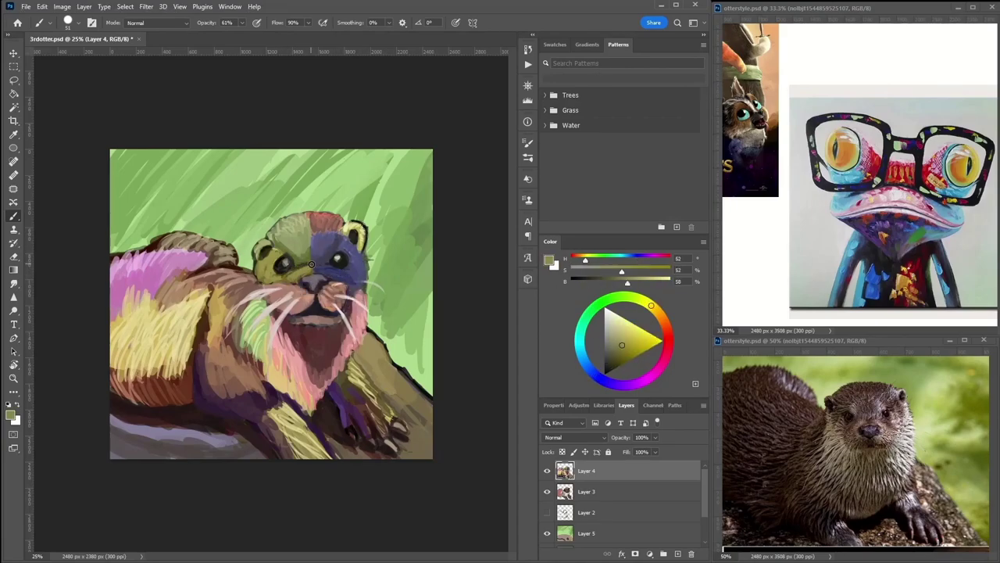
{"action": "left_click", "coordinate": [311, 219], "text": "alt"}
{"action": "left_click", "coordinate": [307, 222], "text": "alt"}
Pick pale olive from the head, then refine a blue-purple sample from the face.
{"action": "left_click", "coordinate": [307, 223], "text": "alt"}
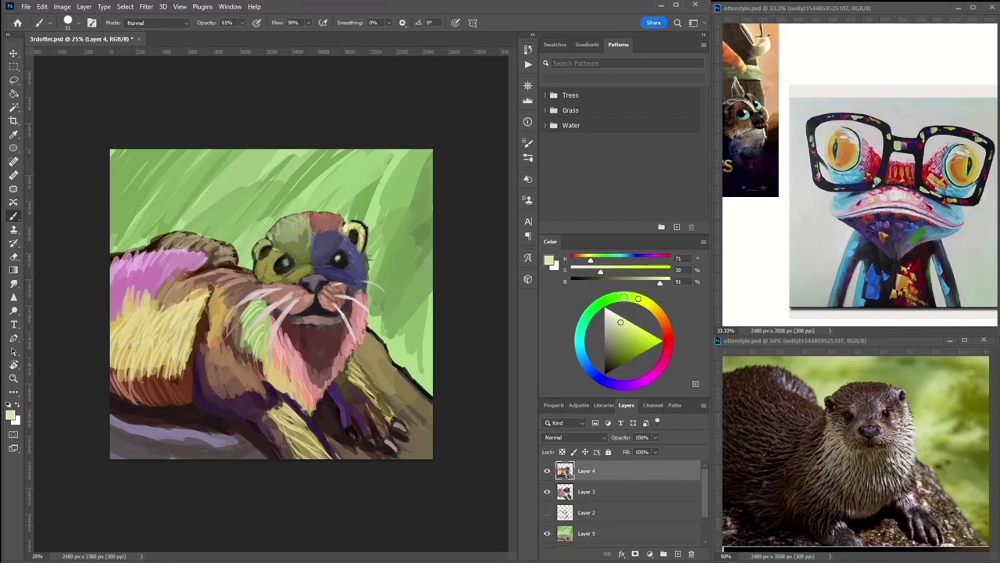
{"action": "left_click", "coordinate": [297, 241], "text": "alt"}
{"action": "left_click", "coordinate": [294, 232], "text": "alt"}
{"action": "left_click", "coordinate": [269, 261], "text": "alt"}
{"action": "left_click", "coordinate": [350, 255], "text": "alt"}
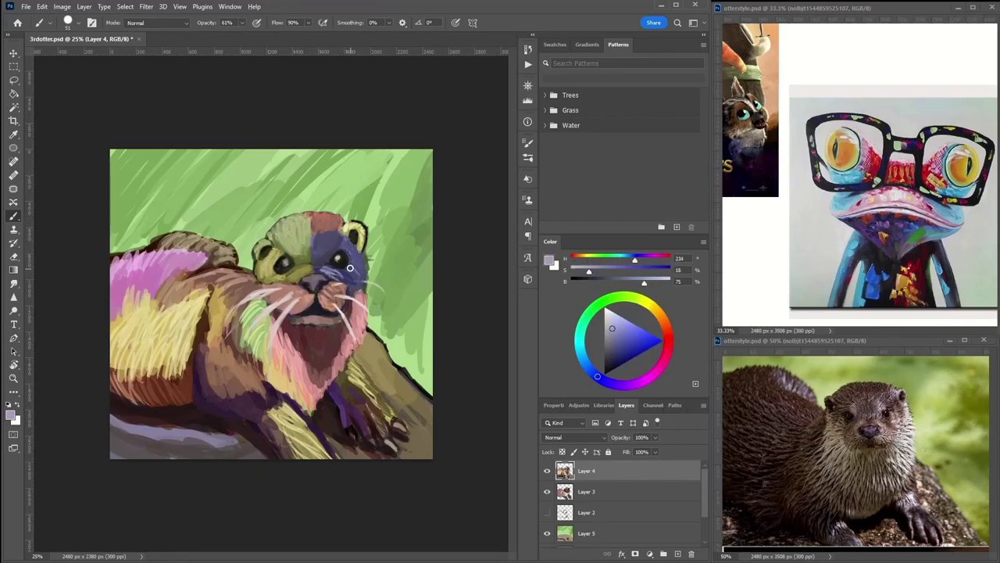
{"action": "left_click", "coordinate": [342, 234], "text": "alt"}
{"action": "left_click", "coordinate": [337, 232], "text": "alt"}
{"action": "left_click", "coordinate": [335, 273], "text": "alt"}
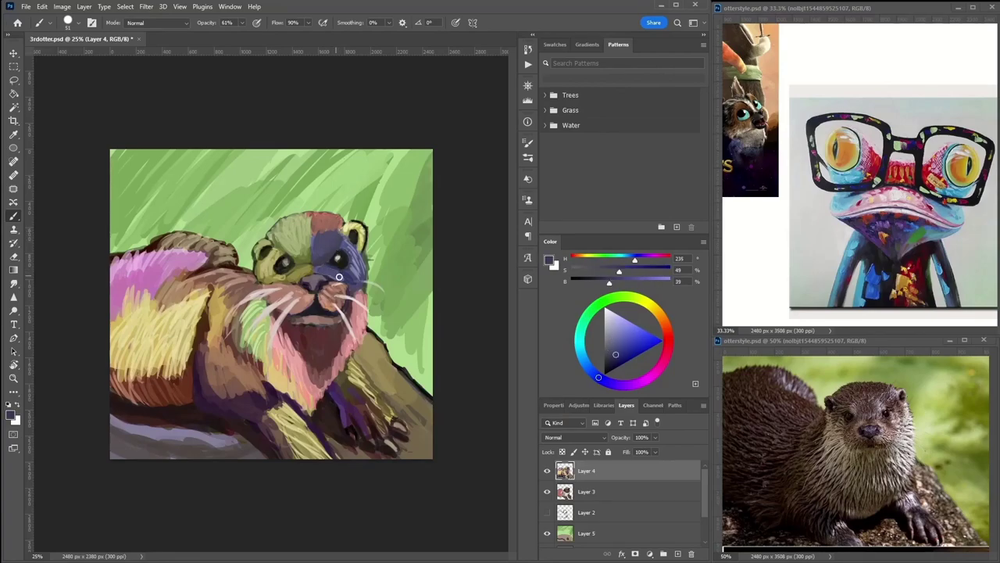
{"action": "left_click", "coordinate": [335, 262], "text": "alt"}
{"action": "left_click", "coordinate": [331, 269], "text": "alt"}
Eyedrop dark reddish brown from the nose and light brown from the muzzle.
{"action": "left_click", "coordinate": [320, 278], "text": "alt"}
{"action": "left_click", "coordinate": [313, 285], "text": "alt"}
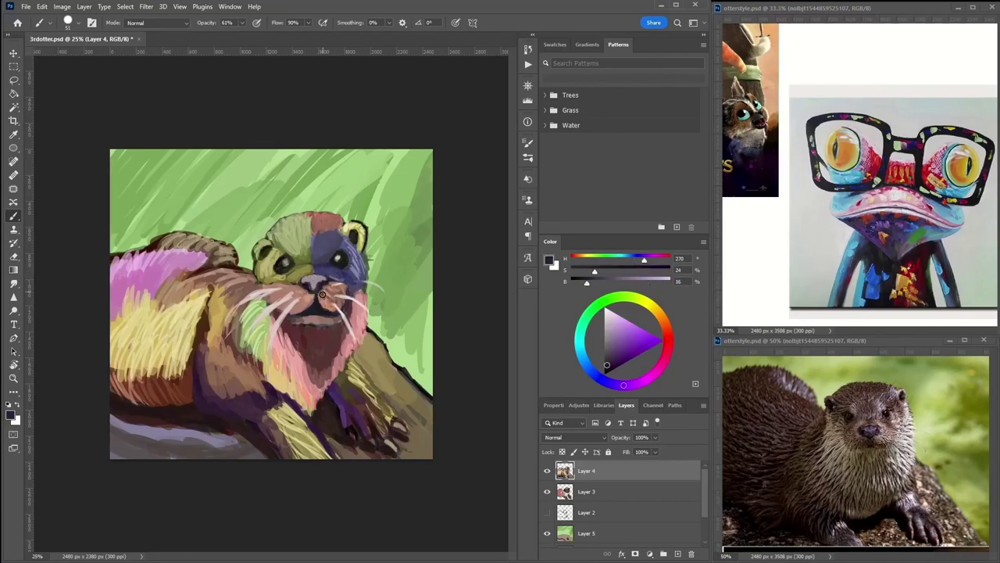
{"action": "left_click", "coordinate": [325, 292], "text": "alt"}
{"action": "left_click", "coordinate": [306, 290], "text": "alt"}
{"action": "left_click", "coordinate": [301, 288], "text": "alt"}
{"action": "left_click", "coordinate": [289, 300], "text": "alt"}
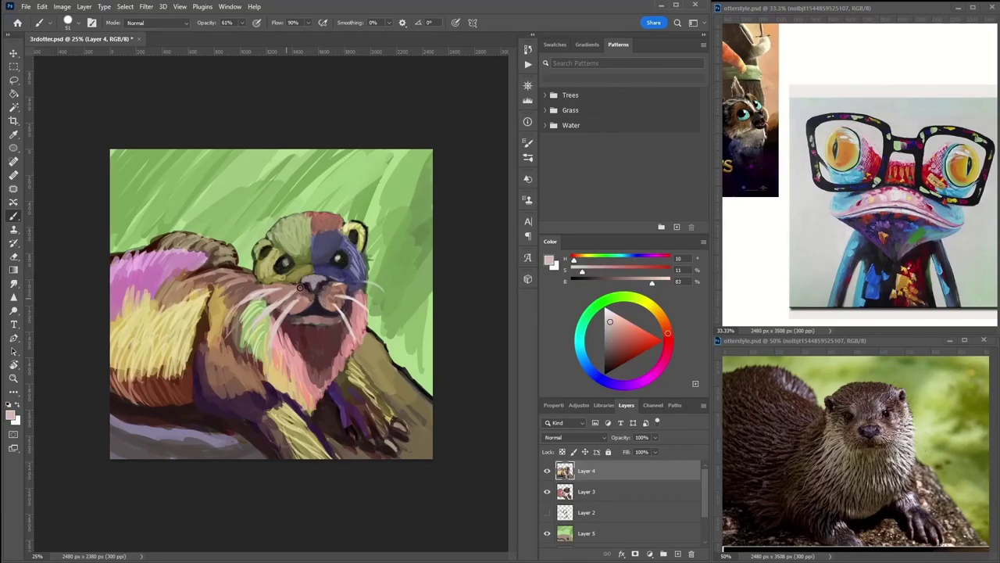
{"action": "left_click", "coordinate": [241, 312], "text": "alt"}
{"action": "left_click", "coordinate": [264, 286], "text": "alt"}
Sample tan from the muzzle, blue-purple from the head patch, and dark tones around the eye.
{"action": "left_click", "coordinate": [257, 306], "text": "alt"}
{"action": "left_click", "coordinate": [277, 289], "text": "alt"}
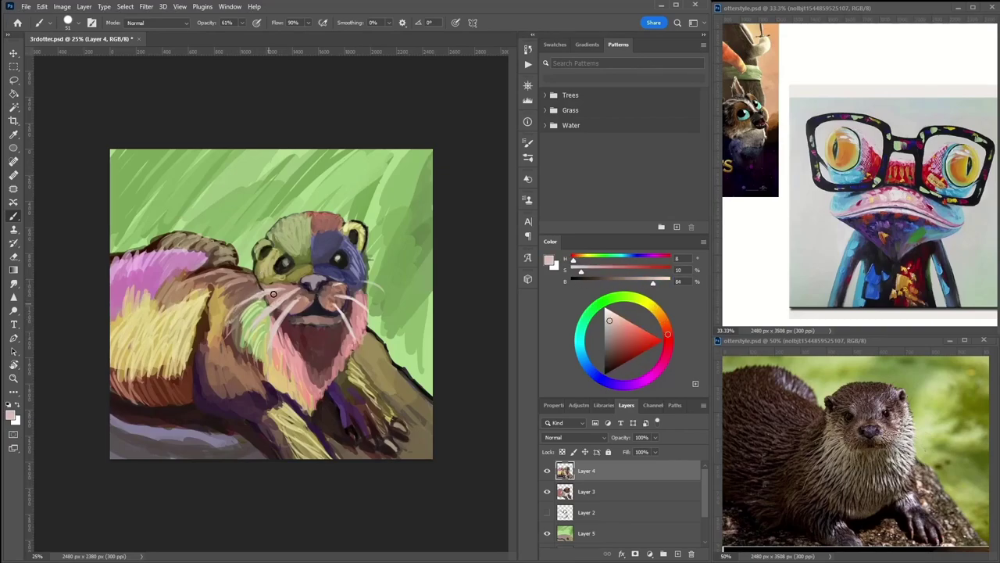
{"action": "left_click", "coordinate": [298, 277], "text": "alt"}
{"action": "left_click", "coordinate": [316, 257], "text": "alt"}
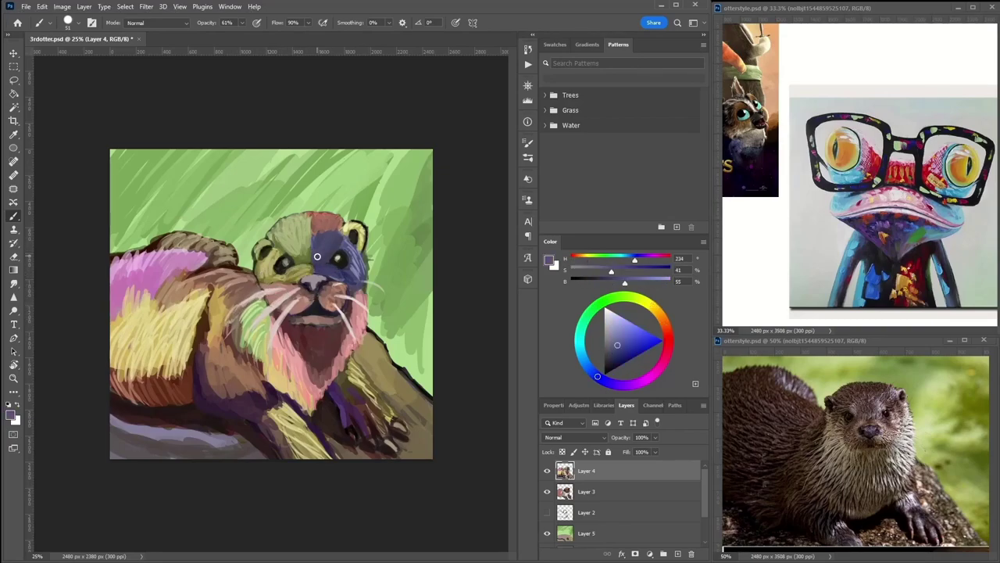
{"action": "left_click", "coordinate": [321, 238], "text": "alt"}
{"action": "left_click", "coordinate": [325, 222], "text": "alt"}
{"action": "left_click", "coordinate": [332, 271], "text": "alt"}
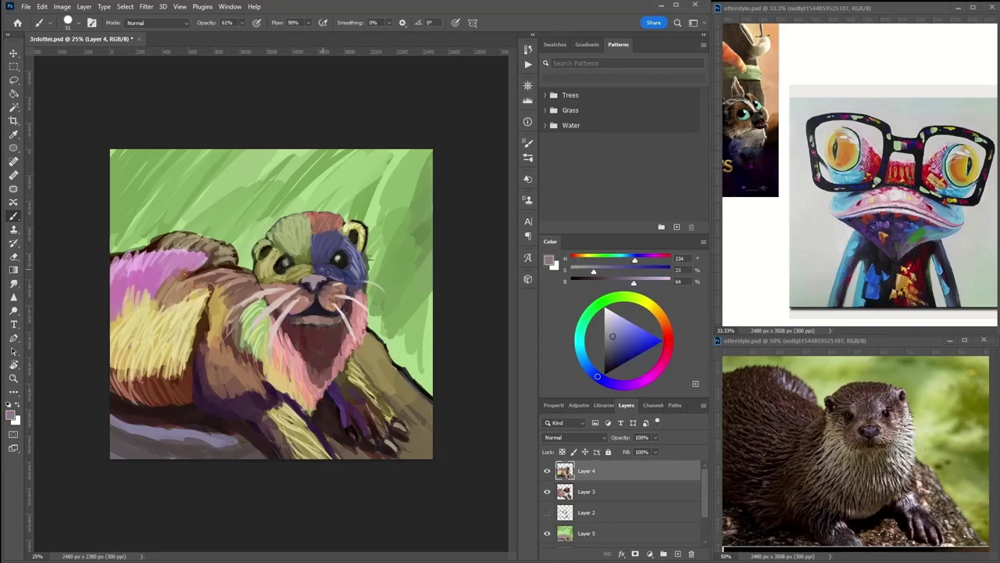
Eyedrop the dark eye tone, olive-green, dark red-brown and dark blue-grey from the head.
{"action": "left_click", "coordinate": [327, 261], "text": "alt"}
{"action": "left_click", "coordinate": [327, 248], "text": "alt"}
{"action": "left_click", "coordinate": [335, 250], "text": "alt"}
{"action": "left_click", "coordinate": [319, 249], "text": "alt"}
{"action": "left_click", "coordinate": [305, 252], "text": "alt"}
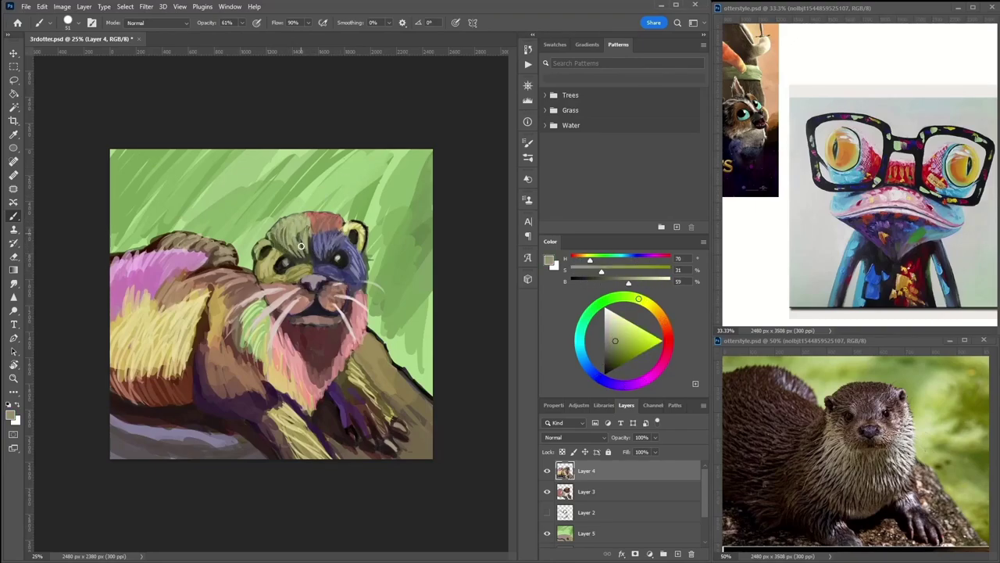
{"action": "left_click", "coordinate": [324, 250], "text": "alt"}
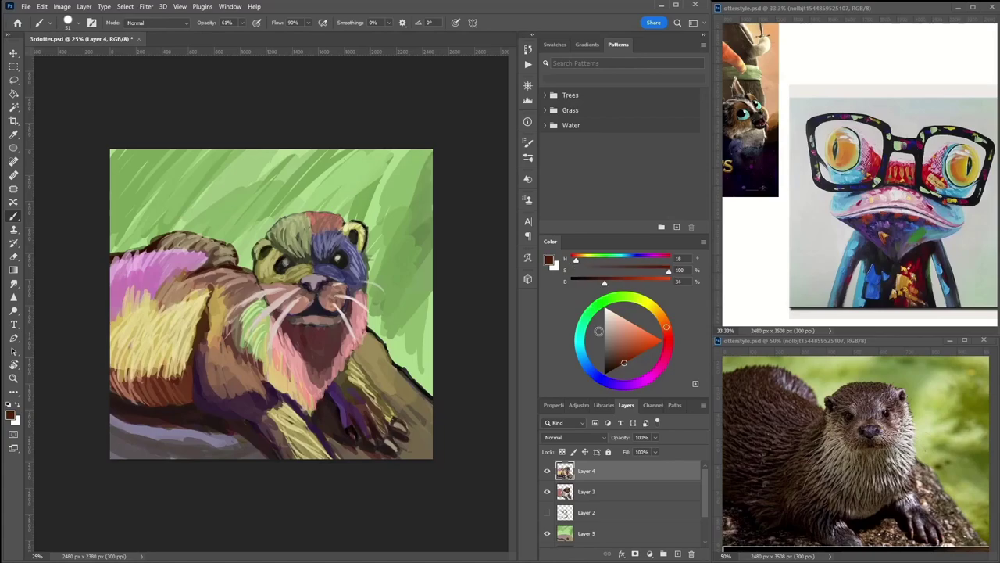
{"action": "left_click", "coordinate": [336, 229], "text": "alt"}
{"action": "left_click", "coordinate": [333, 222], "text": "alt"}
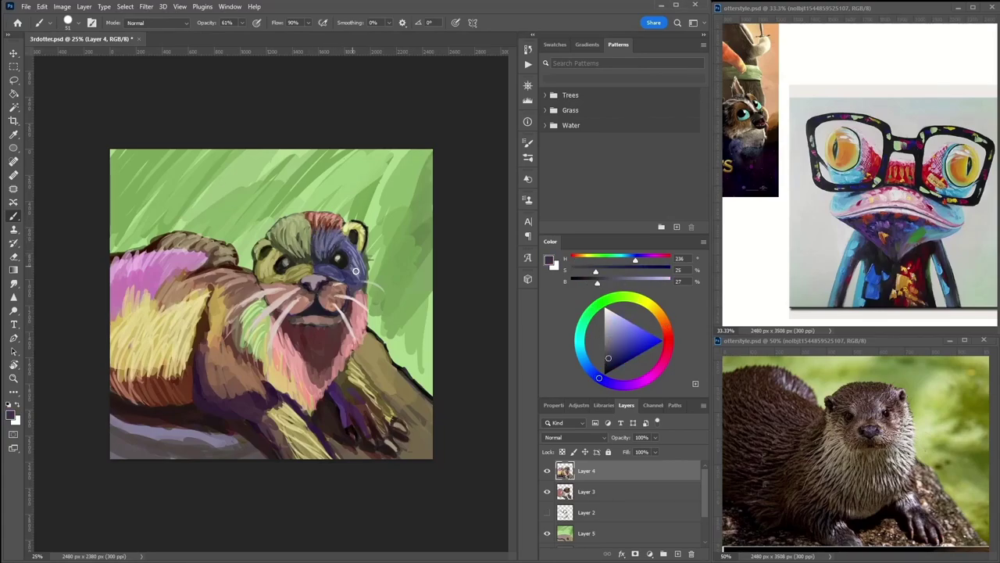
Refine the blue-grey sample from the face, trying darker, lighter and mid shades.
{"action": "left_click", "coordinate": [321, 271], "text": "alt"}
{"action": "left_click", "coordinate": [324, 270], "text": "alt"}
{"action": "left_click", "coordinate": [329, 271], "text": "alt"}
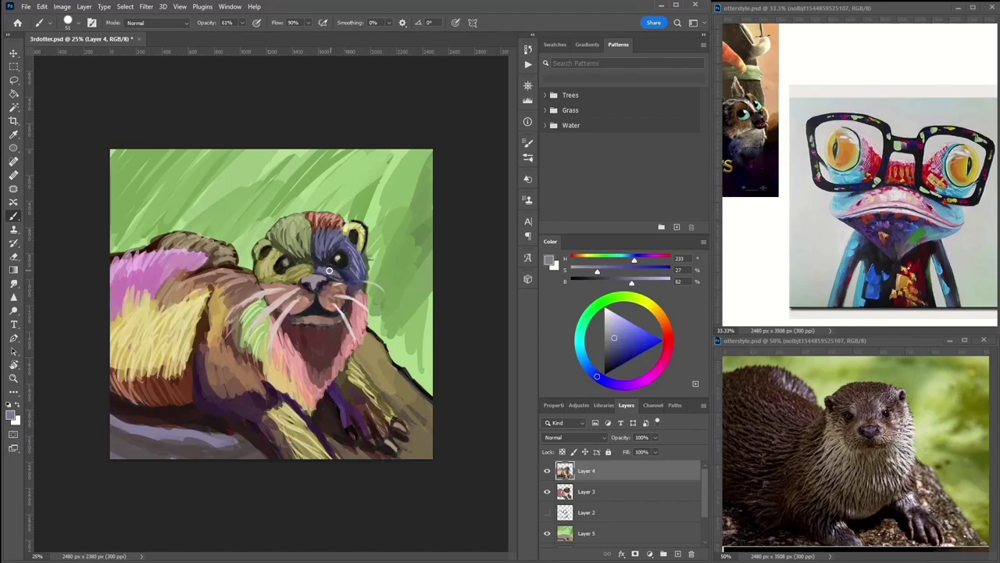
{"action": "left_click", "coordinate": [345, 270], "text": "alt"}
{"action": "left_click", "coordinate": [340, 280], "text": "alt"}
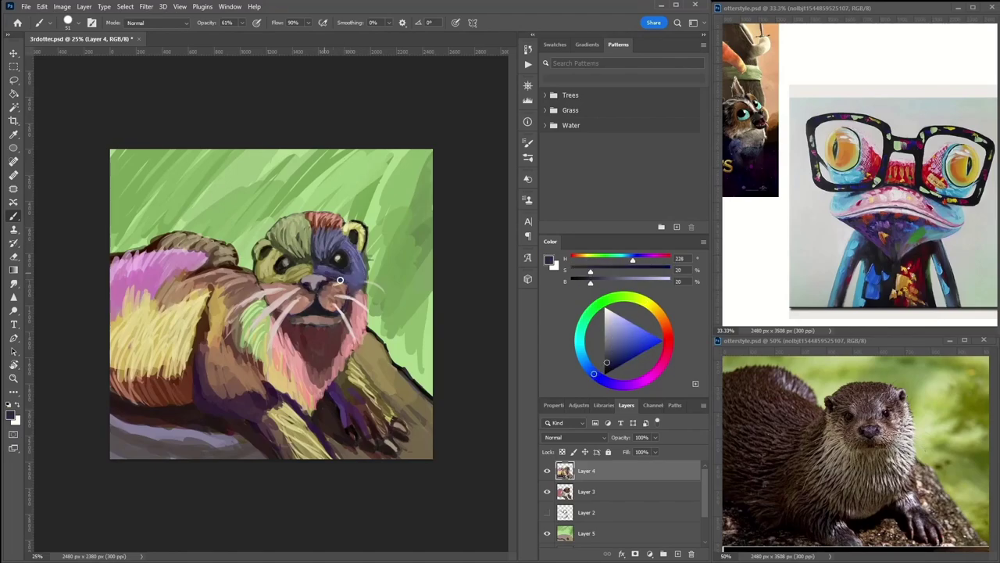
{"action": "left_click", "coordinate": [330, 234], "text": "alt"}
{"action": "left_click", "coordinate": [350, 275], "text": "alt"}
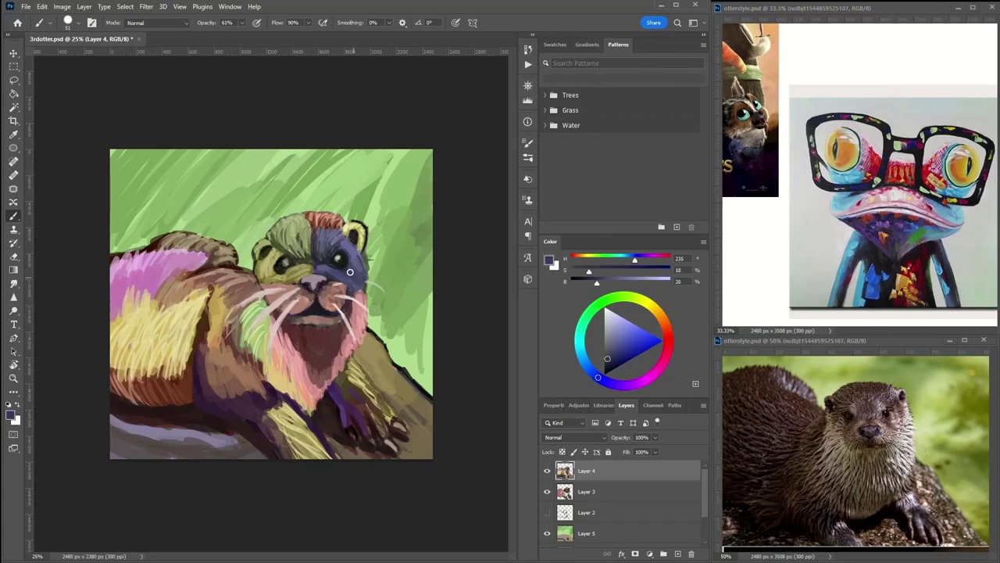
{"action": "left_click", "coordinate": [359, 266], "text": "alt"}
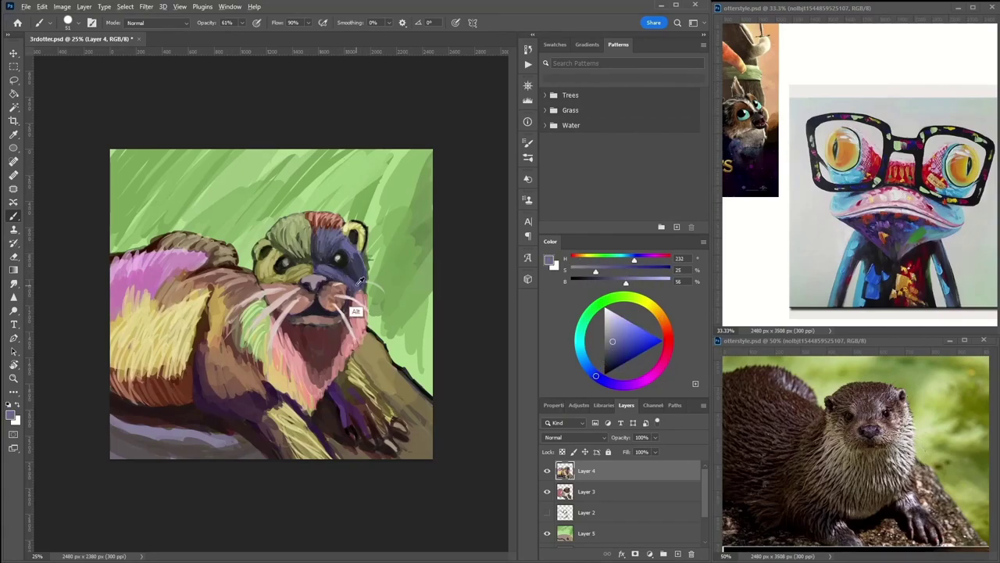
Sample muzzle pink, pale cream, golden, dark brown and pale chest pink from the fur.
{"action": "left_click", "coordinate": [303, 300], "text": "alt"}
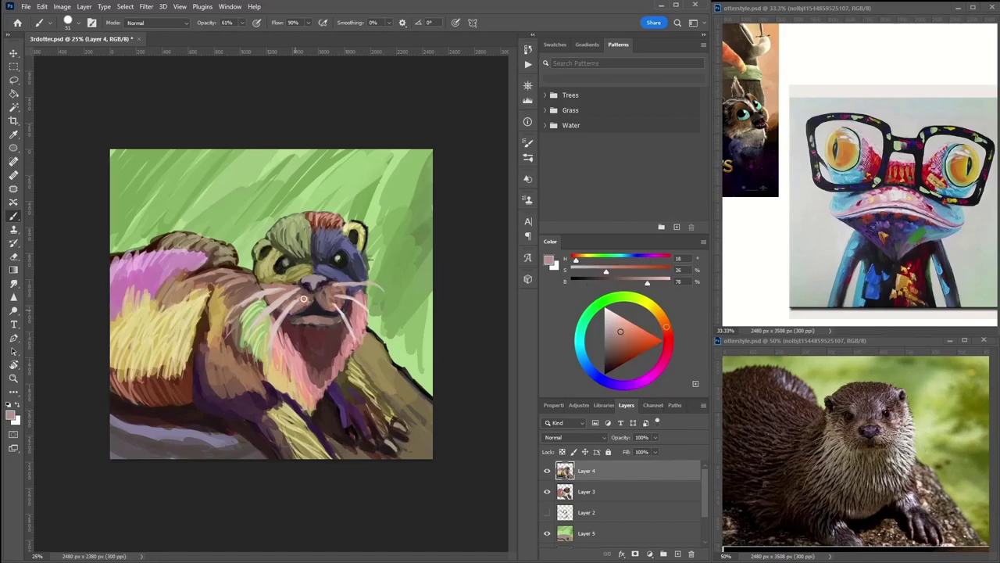
{"action": "left_click", "coordinate": [247, 329], "text": "alt"}
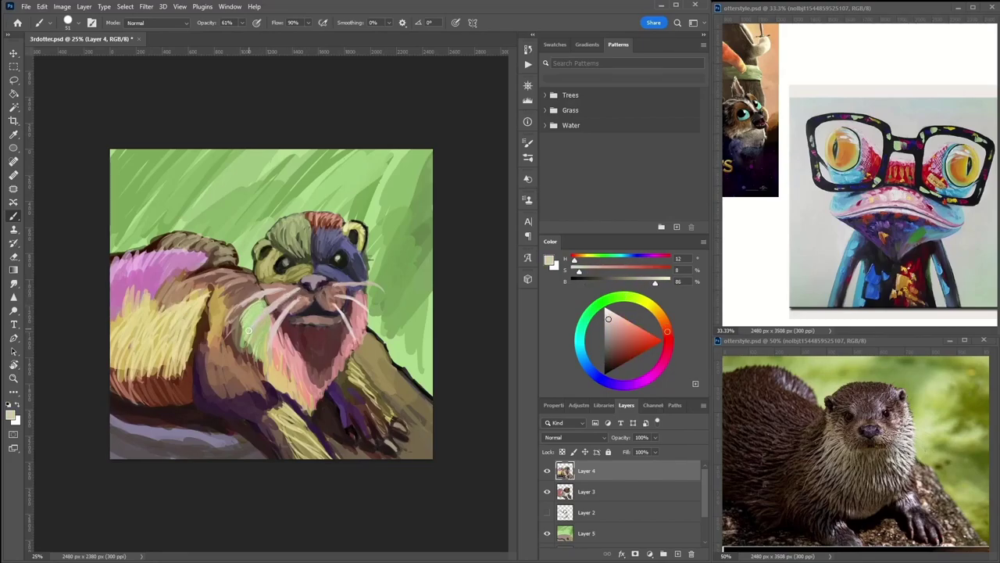
{"action": "left_click", "coordinate": [211, 347], "text": "alt"}
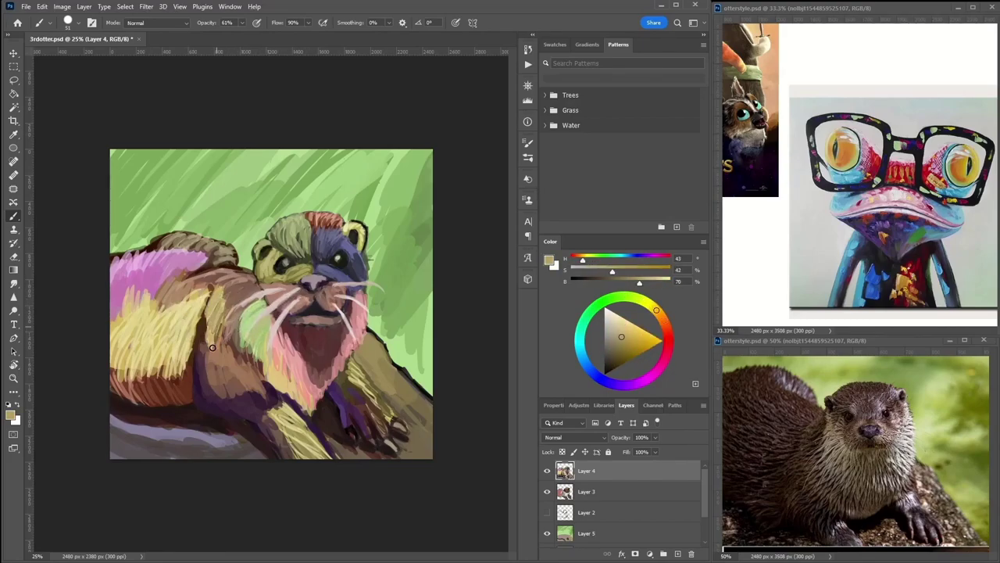
{"action": "left_click", "coordinate": [194, 300], "text": "alt"}
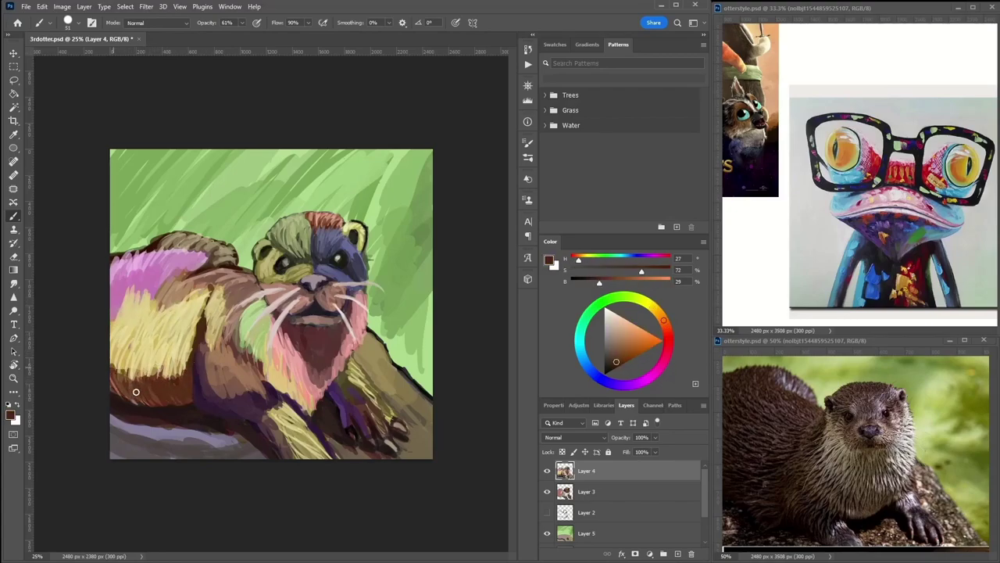
{"action": "left_click", "coordinate": [185, 330], "text": "alt"}
{"action": "left_click", "coordinate": [195, 311], "text": "alt"}
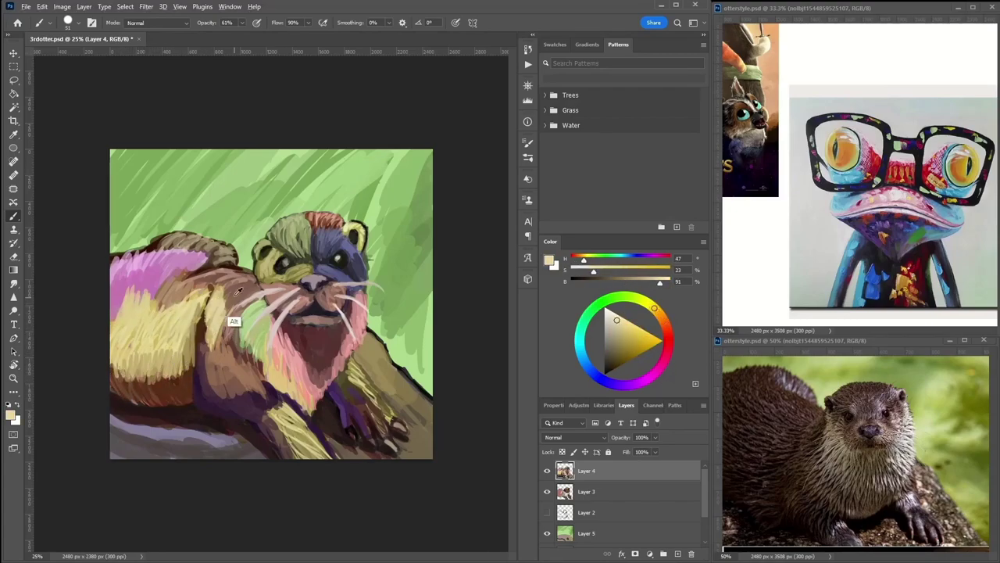
{"action": "left_click", "coordinate": [277, 348], "text": "alt"}
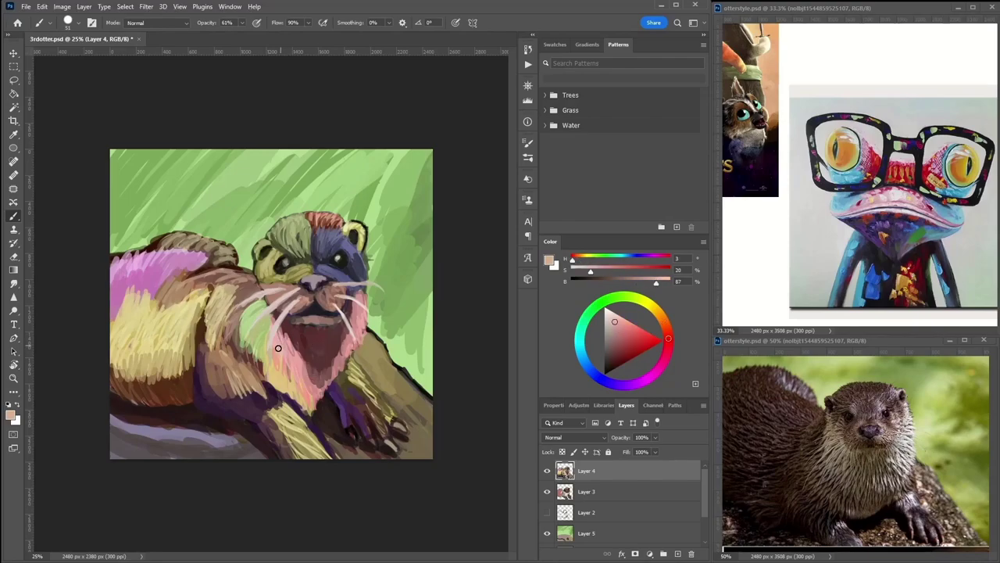
Pick red-brown, muted blue-purple, near-white pink, pale blue-grey, tan and dark browns from the otter.
{"action": "left_click", "coordinate": [318, 227], "text": "alt"}
{"action": "left_click", "coordinate": [319, 252], "text": "alt"}
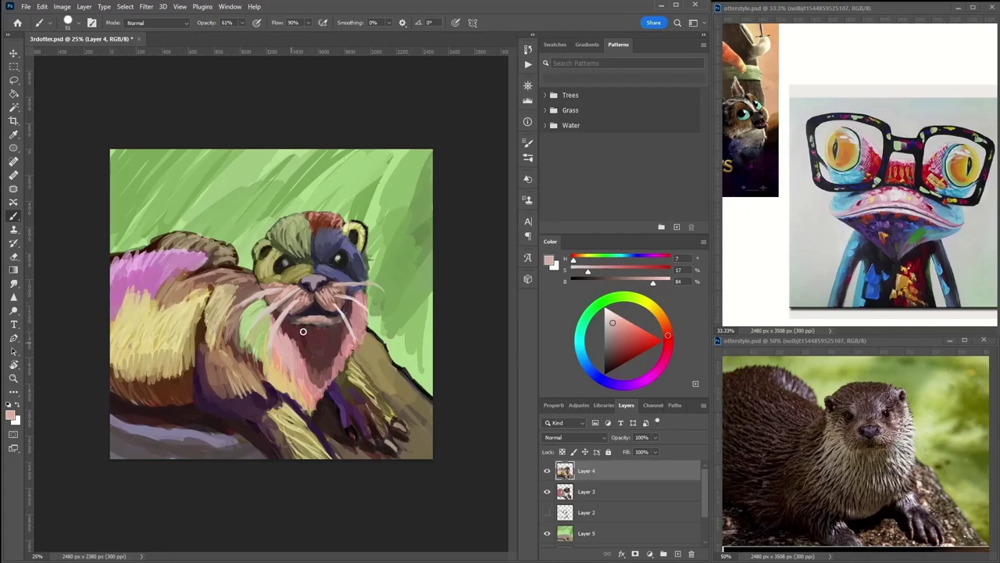
{"action": "left_click", "coordinate": [371, 314], "text": "alt"}
{"action": "left_click", "coordinate": [331, 241], "text": "alt"}
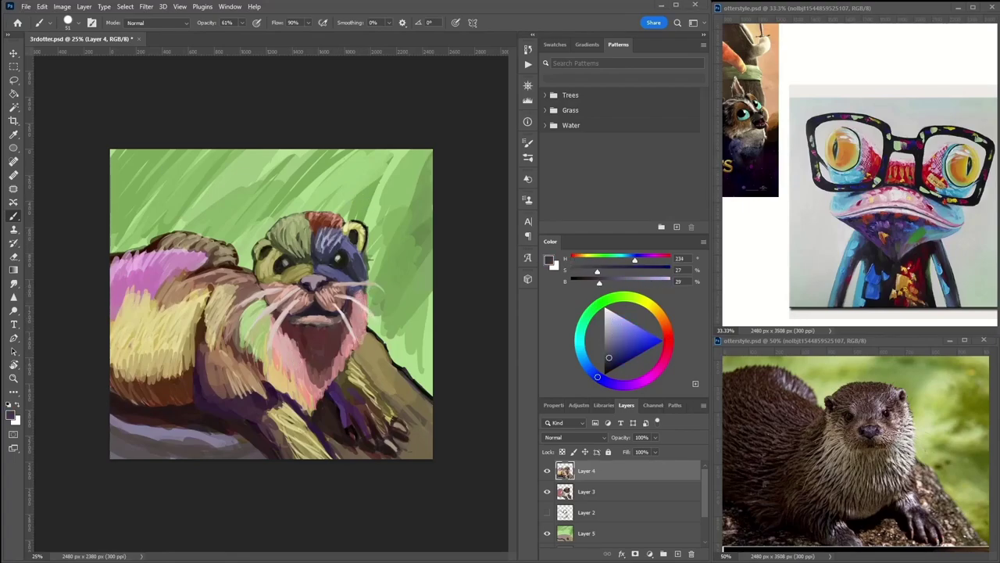
{"action": "left_click", "coordinate": [222, 285], "text": "alt"}
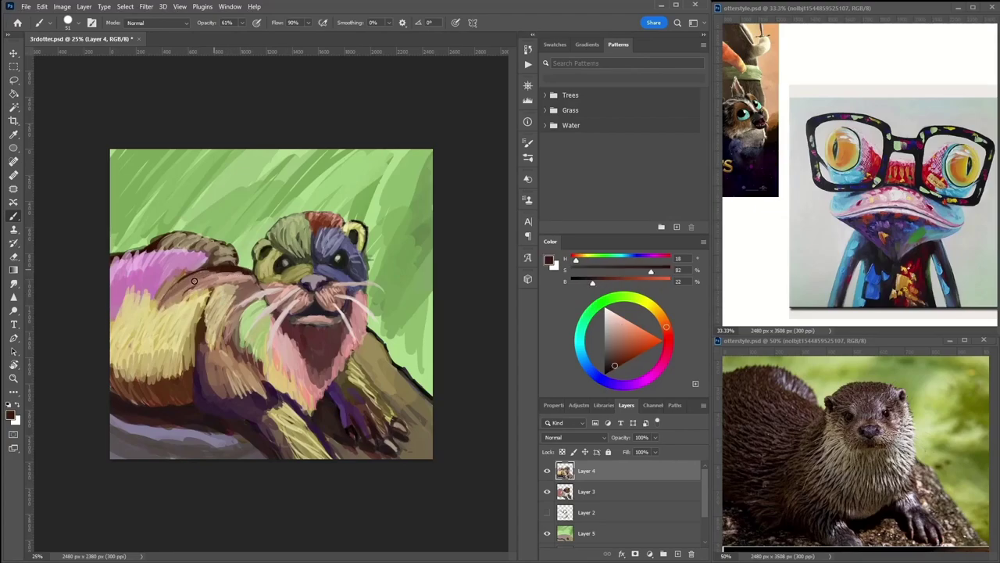
{"action": "left_click", "coordinate": [204, 286], "text": "alt"}
{"action": "left_click", "coordinate": [180, 351], "text": "alt"}
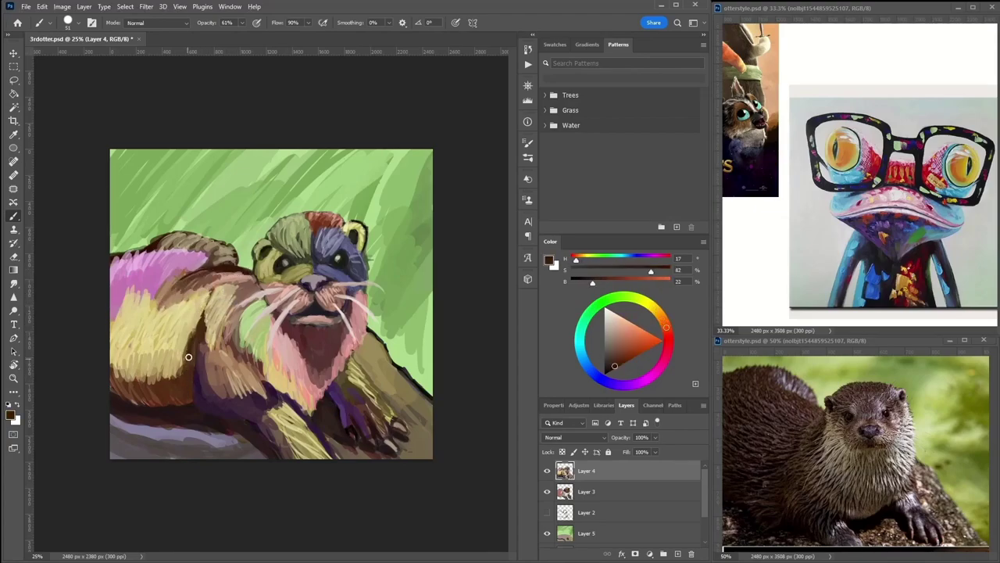
Sample dark purple, near-black and pinks, then paint light pink fur over the chin and throat.
{"action": "left_click", "coordinate": [207, 387], "text": "alt"}
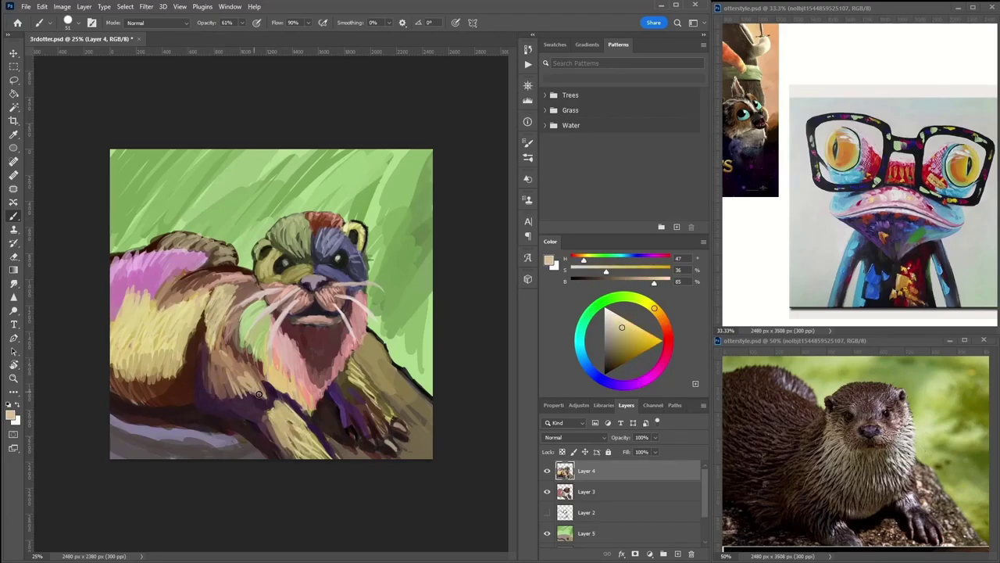
{"action": "left_click", "coordinate": [241, 399], "text": "alt"}
{"action": "left_click", "coordinate": [399, 430], "text": "alt"}
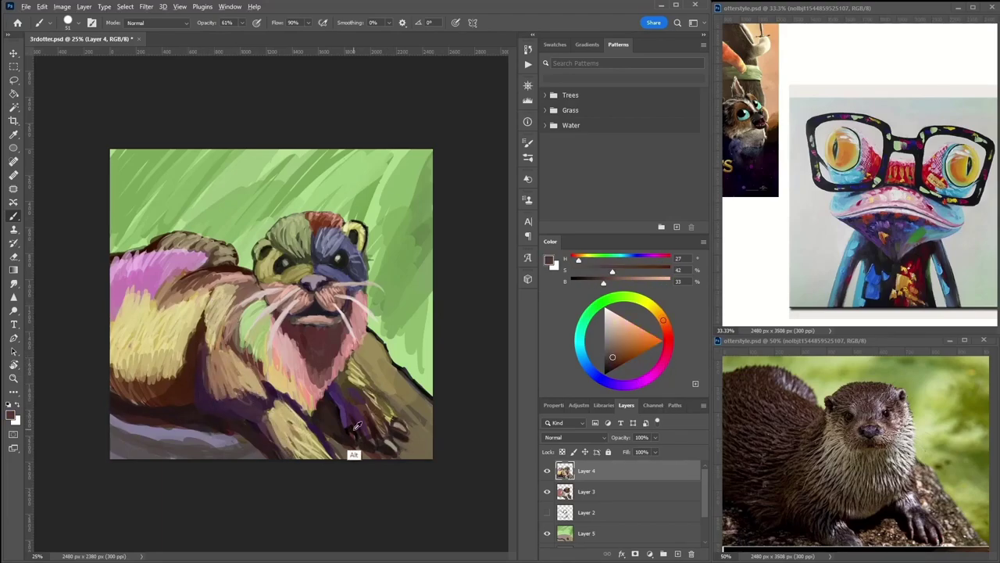
{"action": "left_click", "coordinate": [366, 384], "text": "alt"}
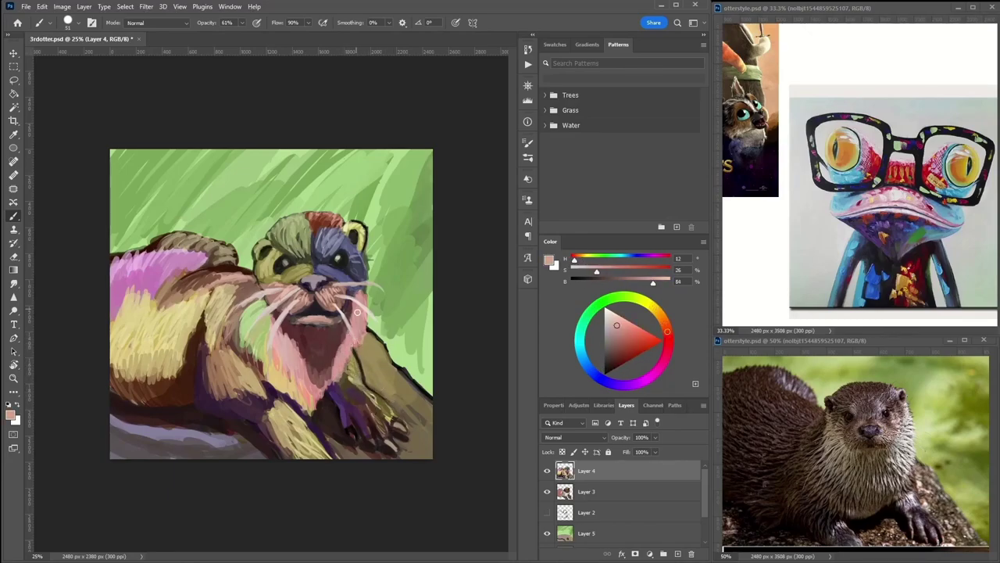
{"action": "left_click", "coordinate": [352, 329], "text": "alt"}
{"action": "left_click", "coordinate": [350, 332], "text": "alt"}
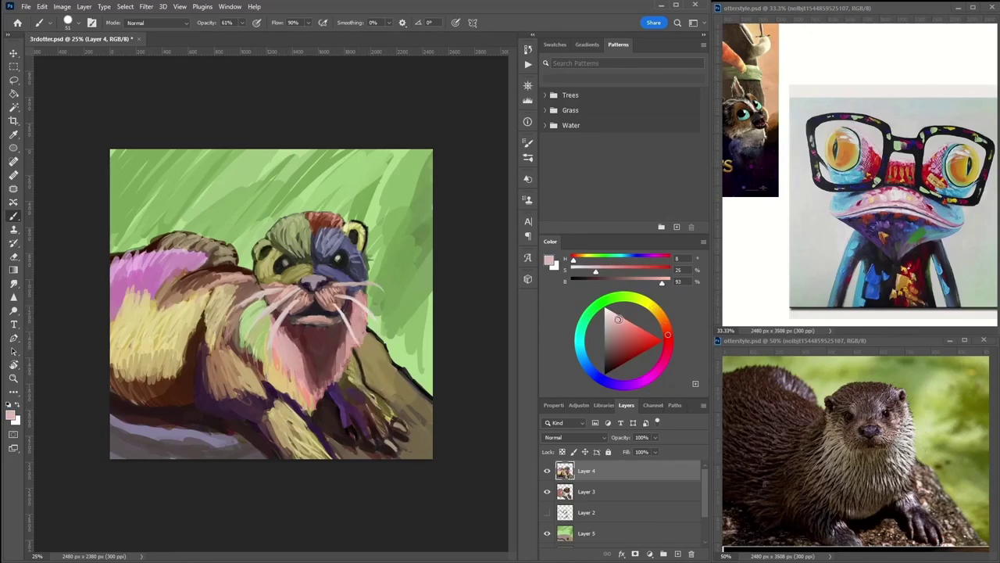
{"action": "left_click", "coordinate": [361, 331], "text": "alt"}
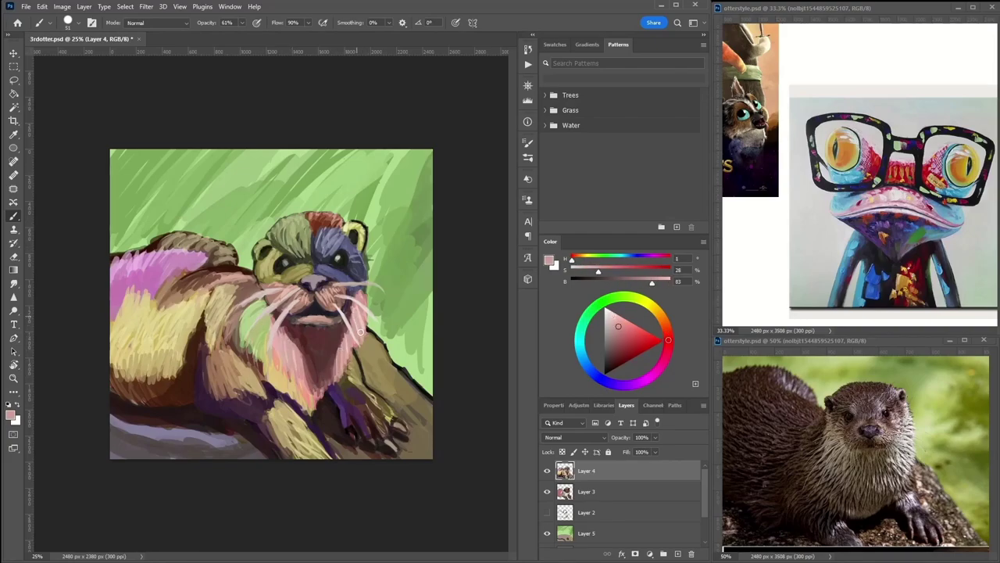
{"action": "mouse_move", "coordinate": [287, 359]}
{"action": "left_mouse_down"}
{"action": "mouse_move", "coordinate": [334, 375]}
{"action": "mouse_move", "coordinate": [354, 311]}
{"action": "left_mouse_up"}
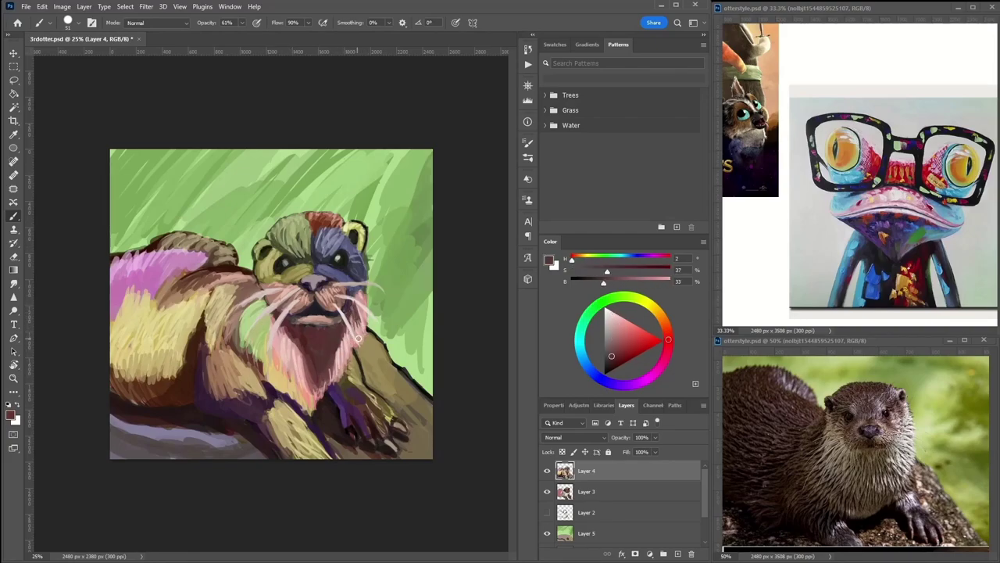
Eyedrop red-brown, blue-grey, pale green and olive from the head, ending on the eye ring's pale yellow.
{"action": "left_click", "coordinate": [307, 369], "text": "alt"}
{"action": "left_click", "coordinate": [330, 231], "text": "alt"}
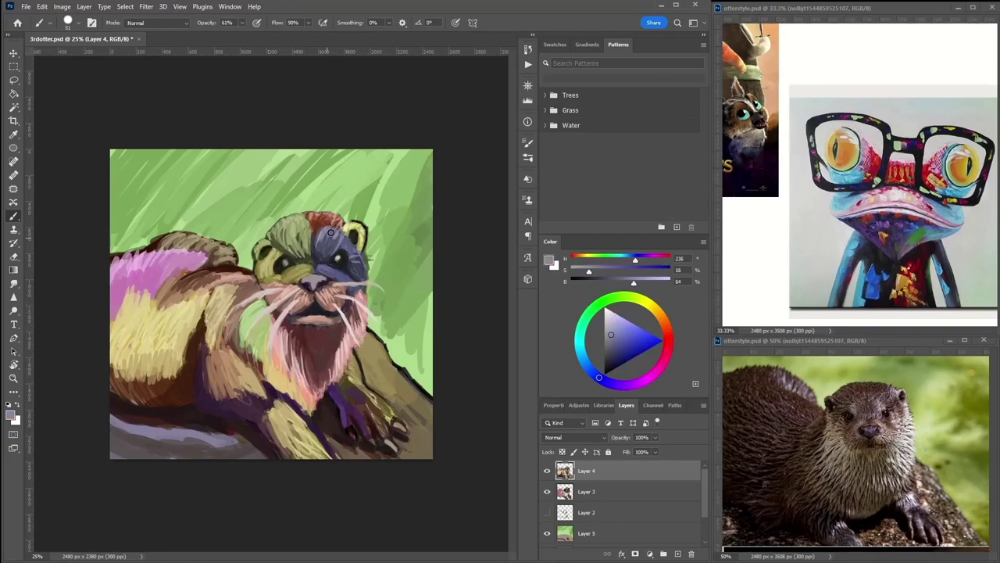
{"action": "left_click", "coordinate": [326, 250], "text": "alt"}
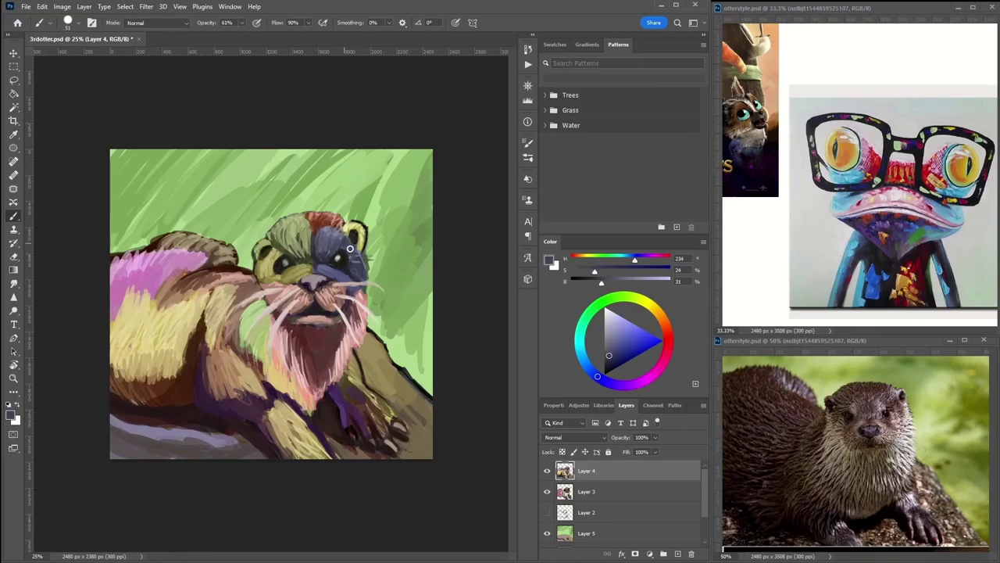
{"action": "left_click", "coordinate": [352, 228], "text": "alt"}
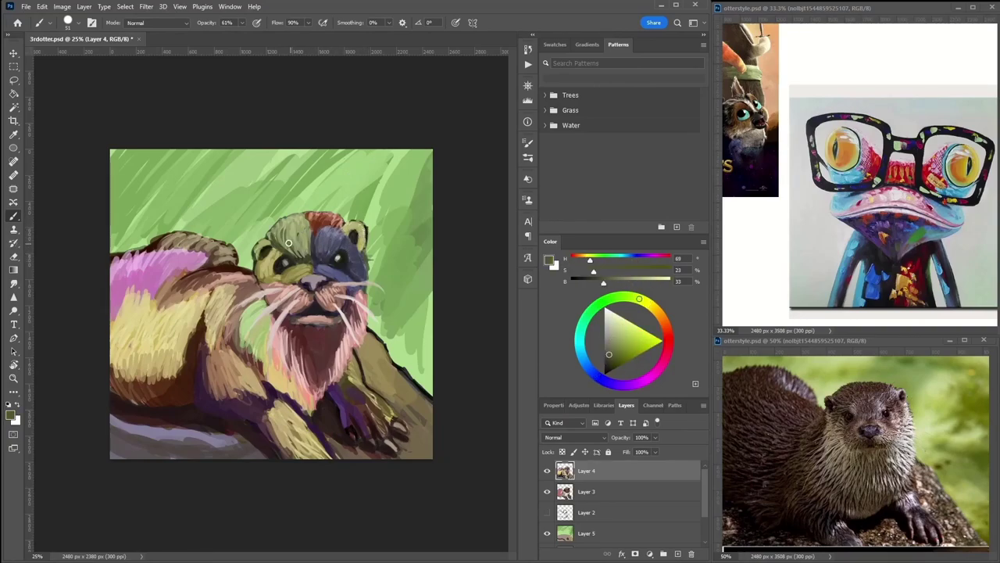
{"action": "left_click", "coordinate": [304, 224], "text": "alt"}
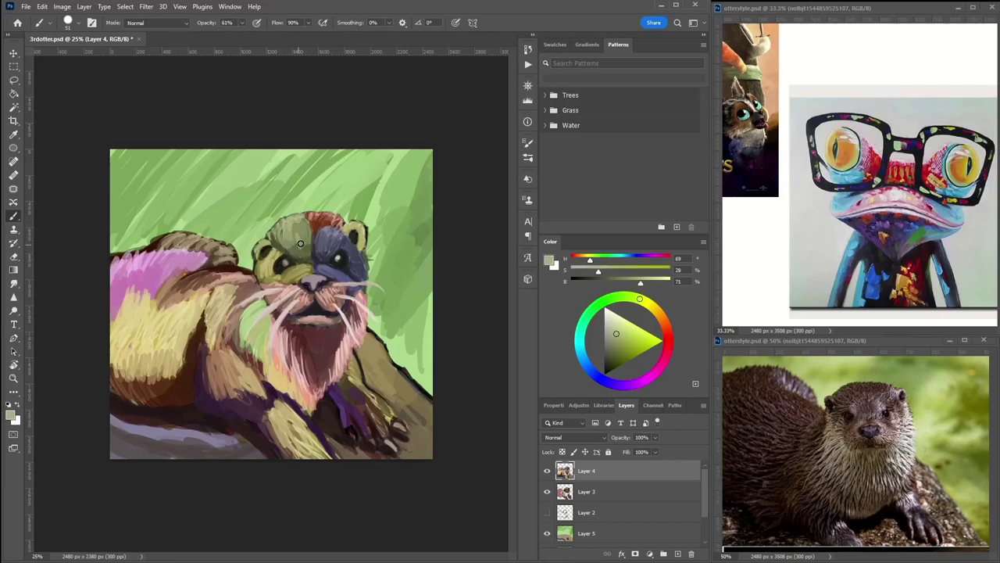
{"action": "left_click", "coordinate": [329, 216], "text": "alt"}
{"action": "left_click", "coordinate": [295, 220], "text": "alt"}
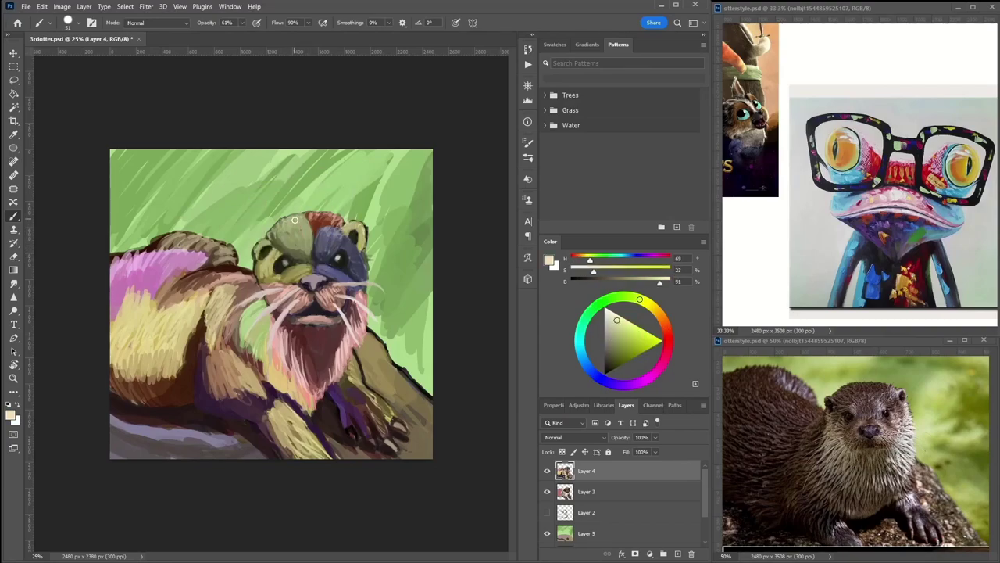
{"action": "left_click", "coordinate": [291, 243], "text": "alt"}
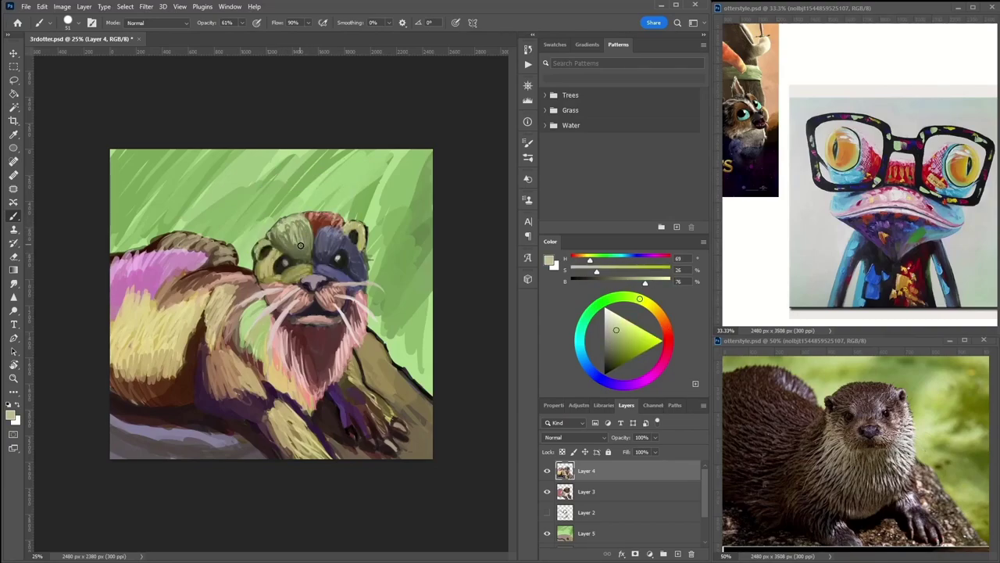
{"action": "left_click", "coordinate": [322, 226], "text": "alt"}
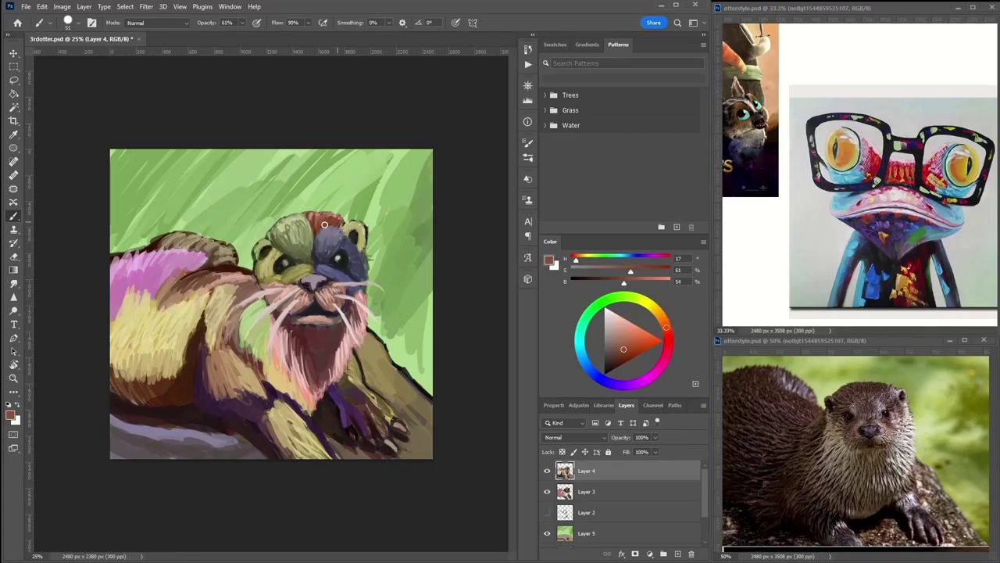
{"action": "left_click", "coordinate": [299, 233], "text": "alt"}
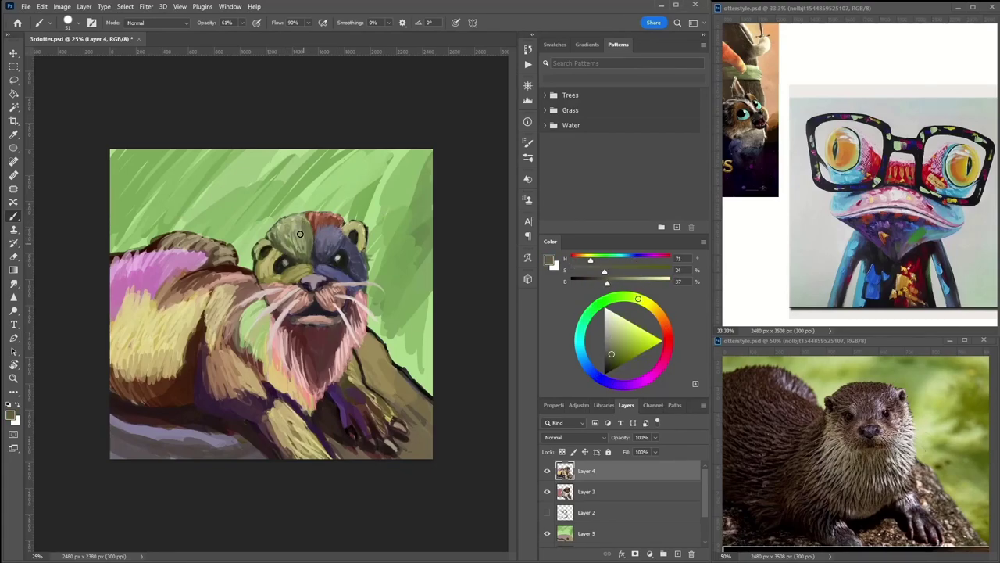
{"action": "left_click", "coordinate": [306, 248], "text": "alt"}
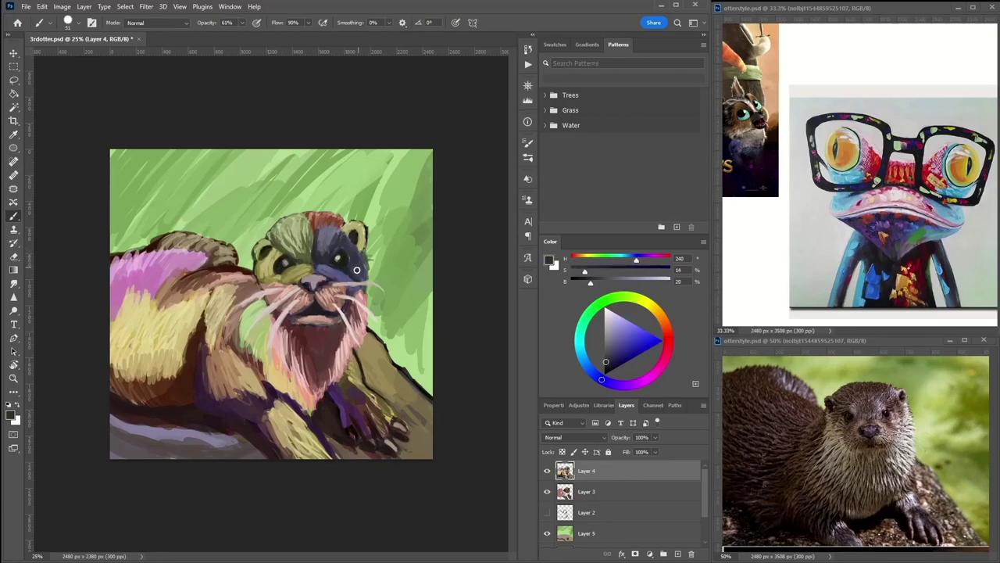
{"action": "left_click", "coordinate": [354, 224], "text": "alt"}
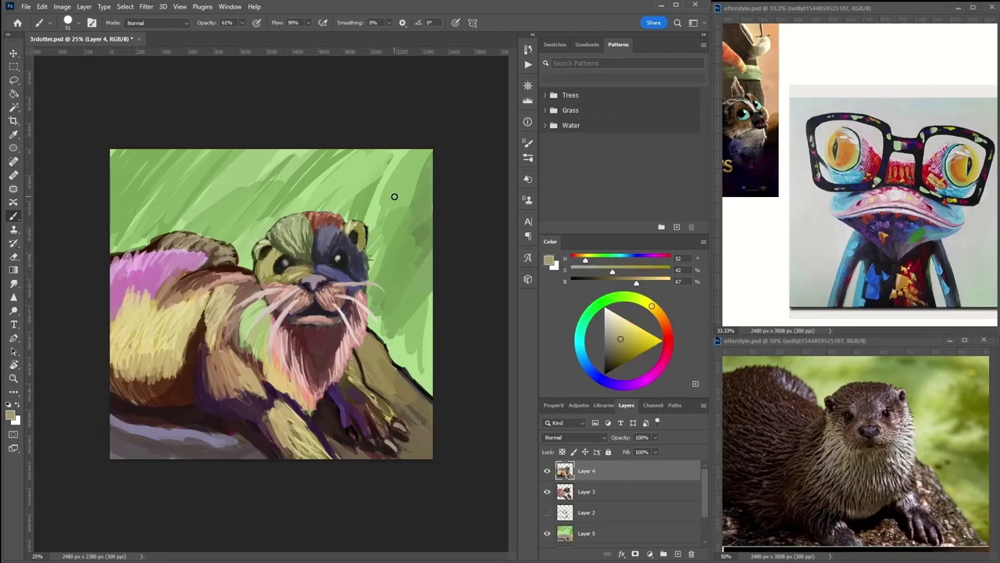
Paint pinkish-tan and tan patches over the otter's shoulder and back.
{"action": "left_click", "coordinate": [328, 267], "text": "alt"}
{"action": "left_click", "coordinate": [336, 297], "text": "alt"}
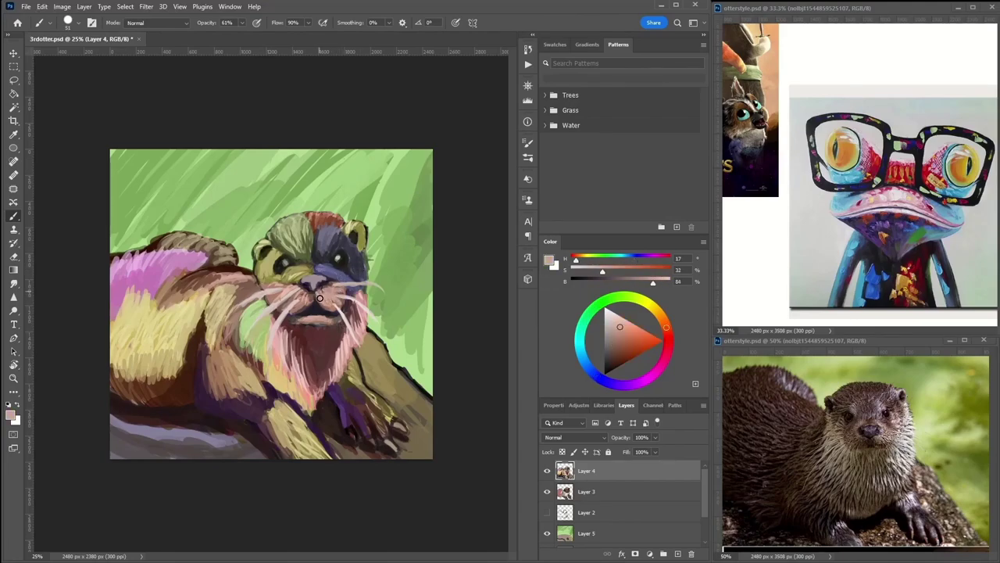
{"action": "left_click_drag", "start_coordinate": [219, 305], "coordinate": [181, 281]}
{"action": "left_click", "coordinate": [186, 294], "text": "alt"}
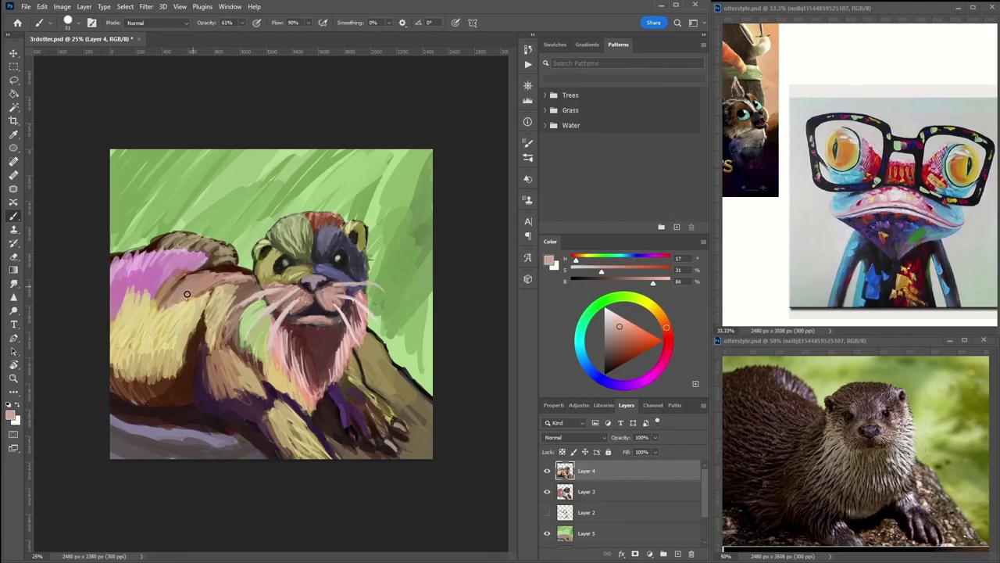
{"action": "left_click", "coordinate": [207, 283], "text": "alt"}
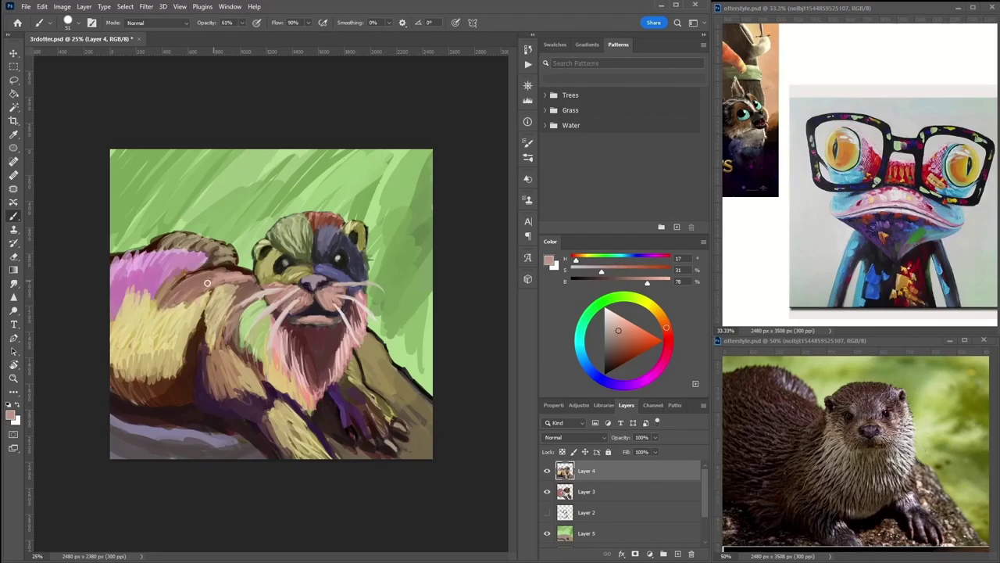
{"action": "mouse_move", "coordinate": [208, 283]}
{"action": "left_mouse_down"}
{"action": "mouse_move", "coordinate": [112, 339]}
{"action": "mouse_move", "coordinate": [193, 231]}
{"action": "mouse_move", "coordinate": [129, 332]}
{"action": "mouse_move", "coordinate": [130, 307]}
{"action": "mouse_move", "coordinate": [152, 313]}
{"action": "mouse_move", "coordinate": [135, 302]}
{"action": "mouse_move", "coordinate": [194, 292]}
{"action": "mouse_move", "coordinate": [141, 344]}
{"action": "mouse_move", "coordinate": [118, 325]}
{"action": "mouse_move", "coordinate": [164, 342]}
{"action": "mouse_move", "coordinate": [163, 312]}
{"action": "left_mouse_up"}
{"action": "left_click", "coordinate": [146, 324], "text": "alt"}
Add lighter tan and pale yellow-tan strokes across the left shoulder.
{"action": "left_click", "coordinate": [145, 320], "text": "alt"}
{"action": "left_click", "coordinate": [130, 306], "text": "alt"}
{"action": "left_click", "coordinate": [134, 295], "text": "alt"}
{"action": "left_click", "coordinate": [163, 342], "text": "alt"}
{"action": "left_click", "coordinate": [174, 329], "text": "alt"}
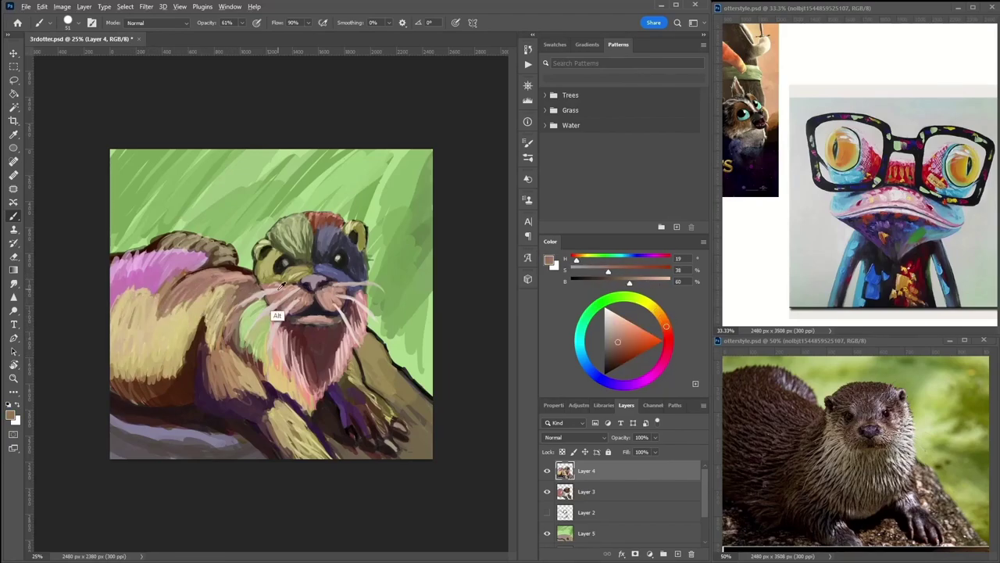
{"action": "left_click_drag", "start_coordinate": [258, 290], "coordinate": [196, 273]}
Paint pale pink and tan strokes on the chest and paw, with near-black shadows below.
{"action": "left_click", "coordinate": [305, 375], "text": "alt"}
{"action": "mouse_move", "coordinate": [305, 375]}
{"action": "left_mouse_down"}
{"action": "mouse_move", "coordinate": [352, 343]}
{"action": "mouse_move", "coordinate": [340, 397]}
{"action": "left_mouse_up"}
{"action": "left_click", "coordinate": [346, 409], "text": "alt"}
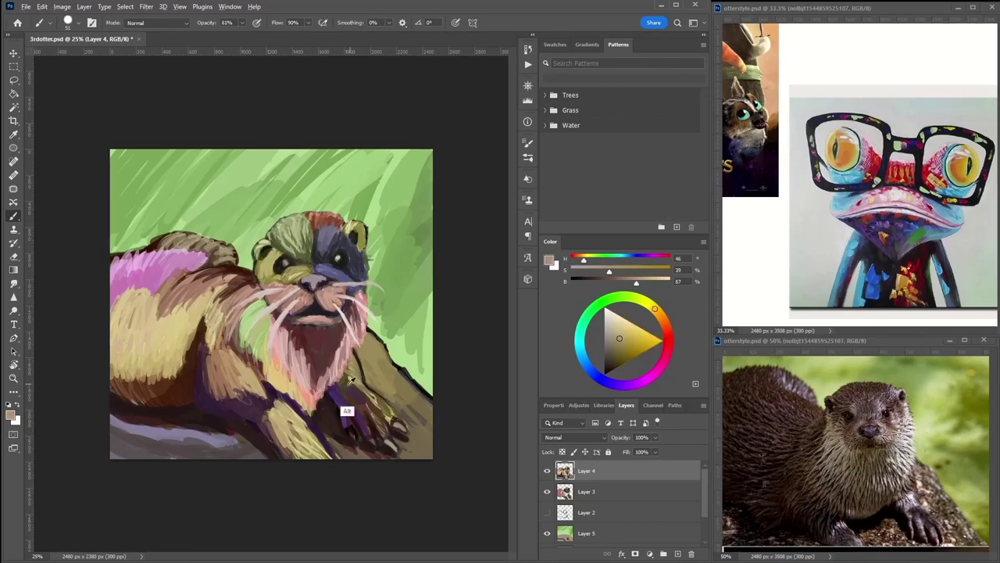
{"action": "mouse_move", "coordinate": [348, 353]}
{"action": "left_mouse_down"}
{"action": "mouse_move", "coordinate": [369, 408]}
{"action": "mouse_move", "coordinate": [274, 438]}
{"action": "left_mouse_up"}
{"action": "left_click", "coordinate": [381, 412], "text": "alt"}
{"action": "left_click_drag", "start_coordinate": [222, 364], "coordinate": [213, 400]}
Stroke tan onto the left flank and dark purple over the lower body and chest.
{"action": "left_click", "coordinate": [220, 357], "text": "alt"}
{"action": "left_click_drag", "start_coordinate": [219, 357], "coordinate": [209, 379]}
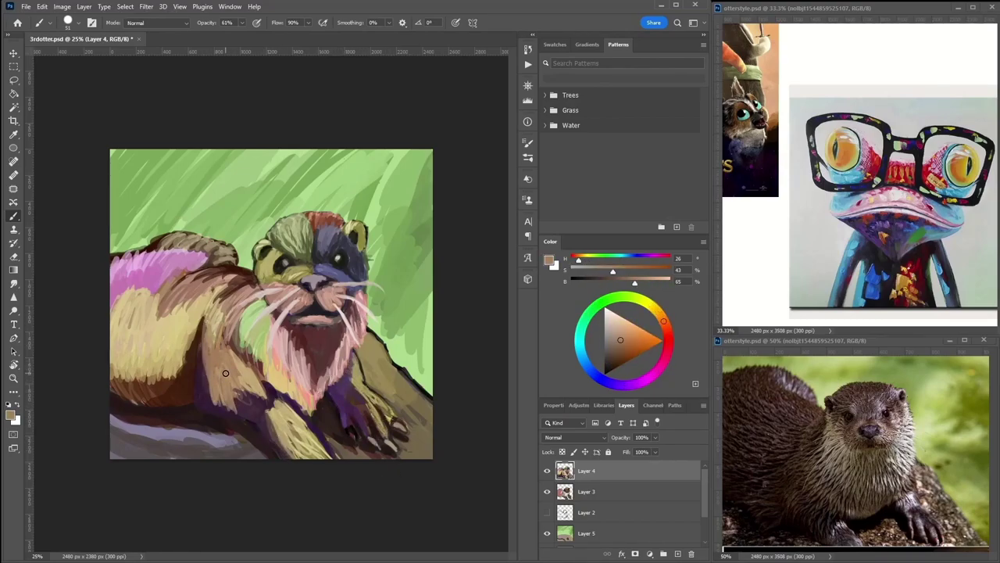
{"action": "left_click", "coordinate": [273, 420], "text": "alt"}
{"action": "left_click_drag", "start_coordinate": [257, 402], "coordinate": [288, 452]}
{"action": "mouse_move", "coordinate": [290, 402]}
{"action": "left_mouse_down"}
{"action": "mouse_move", "coordinate": [273, 393]}
{"action": "mouse_move", "coordinate": [308, 442]}
{"action": "mouse_move", "coordinate": [262, 379]}
{"action": "left_mouse_up"}
{"action": "left_click", "coordinate": [295, 426], "text": "alt"}
{"action": "left_click", "coordinate": [262, 374], "text": "alt"}
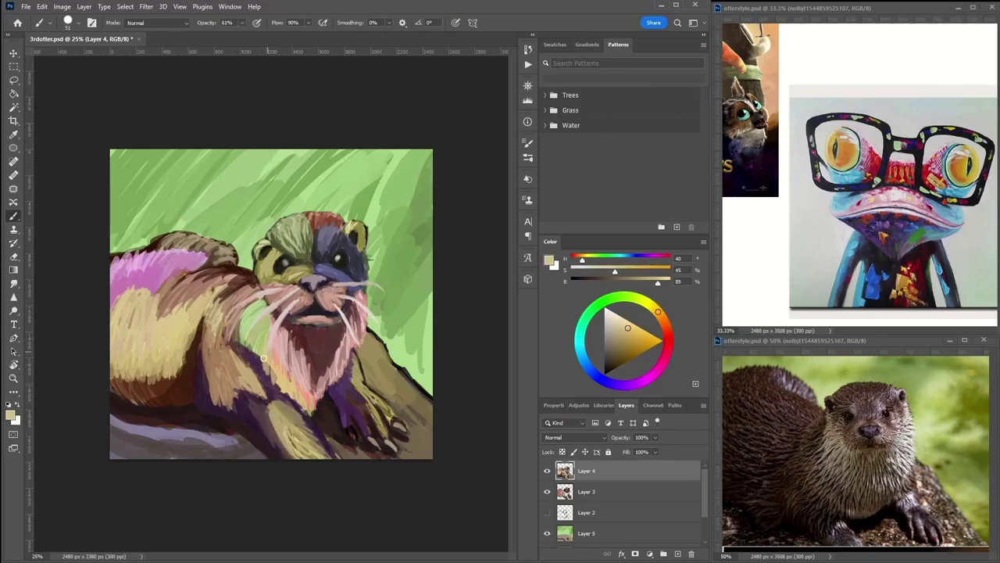
{"action": "left_click", "coordinate": [255, 360], "text": "alt"}
Paint brown on the lower flank, cream on the belly, and near-black along the underside.
{"action": "left_click", "coordinate": [209, 357], "text": "alt"}
{"action": "mouse_move", "coordinate": [207, 356]}
{"action": "left_mouse_down"}
{"action": "mouse_move", "coordinate": [213, 402]}
{"action": "mouse_move", "coordinate": [232, 391]}
{"action": "mouse_move", "coordinate": [293, 433]}
{"action": "mouse_move", "coordinate": [282, 442]}
{"action": "mouse_move", "coordinate": [377, 476]}
{"action": "left_mouse_up"}
{"action": "left_click", "coordinate": [257, 408], "text": "alt"}
{"action": "left_click", "coordinate": [287, 408], "text": "alt"}
{"action": "left_click", "coordinate": [281, 472], "text": "alt"}
{"action": "left_click", "coordinate": [377, 476], "text": "alt"}
{"action": "mouse_move", "coordinate": [328, 407]}
{"action": "left_mouse_down"}
{"action": "mouse_move", "coordinate": [336, 439]}
{"action": "mouse_move", "coordinate": [258, 449]}
{"action": "mouse_move", "coordinate": [117, 410]}
{"action": "mouse_move", "coordinate": [193, 431]}
{"action": "mouse_move", "coordinate": [189, 414]}
{"action": "mouse_move", "coordinate": [234, 431]}
{"action": "mouse_move", "coordinate": [192, 419]}
{"action": "mouse_move", "coordinate": [160, 431]}
{"action": "left_mouse_up"}
{"action": "left_click", "coordinate": [192, 431], "text": "alt"}
{"action": "left_click", "coordinate": [188, 414], "text": "alt"}
Paint olive-tan strokes over the otter's front paw.
{"action": "left_click", "coordinate": [377, 369], "text": "alt"}
{"action": "left_click", "coordinate": [370, 352], "text": "alt"}
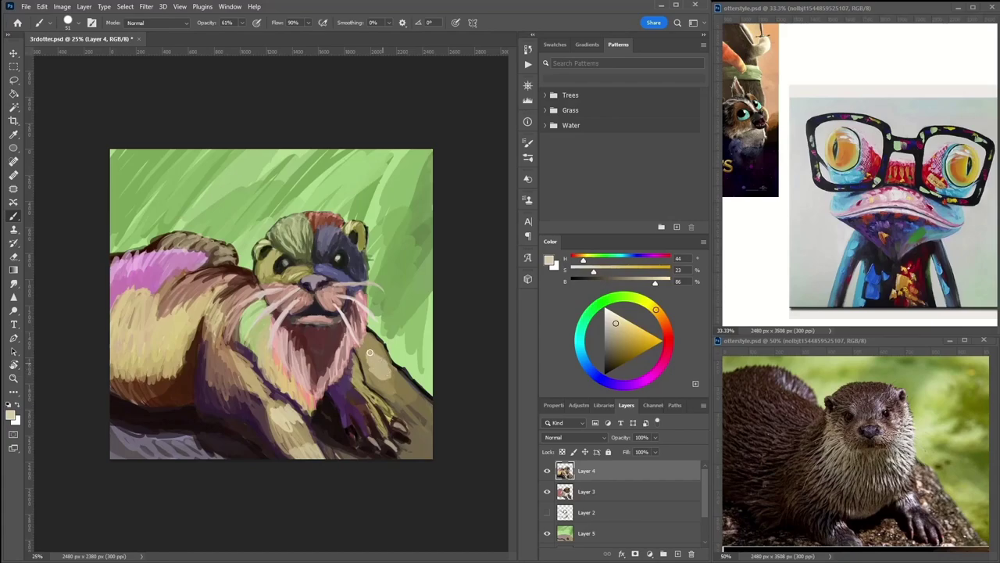
{"action": "left_click", "coordinate": [412, 401], "text": "alt"}
{"action": "mouse_move", "coordinate": [411, 401]}
{"action": "left_mouse_down"}
{"action": "mouse_move", "coordinate": [368, 372]}
{"action": "mouse_move", "coordinate": [397, 406]}
{"action": "left_mouse_up"}
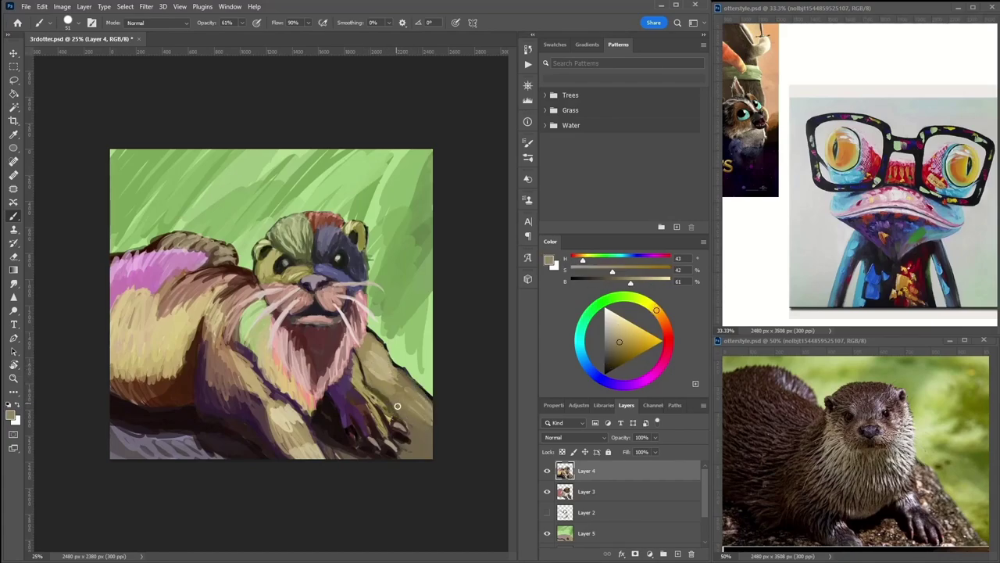
Sample pale olive, bluish grey and dark blue tones from the otter's face and head.
{"action": "left_click", "coordinate": [358, 361], "text": "alt"}
{"action": "left_click_drag", "start_coordinate": [358, 361], "coordinate": [307, 235]}
{"action": "left_click", "coordinate": [328, 248], "text": "alt"}
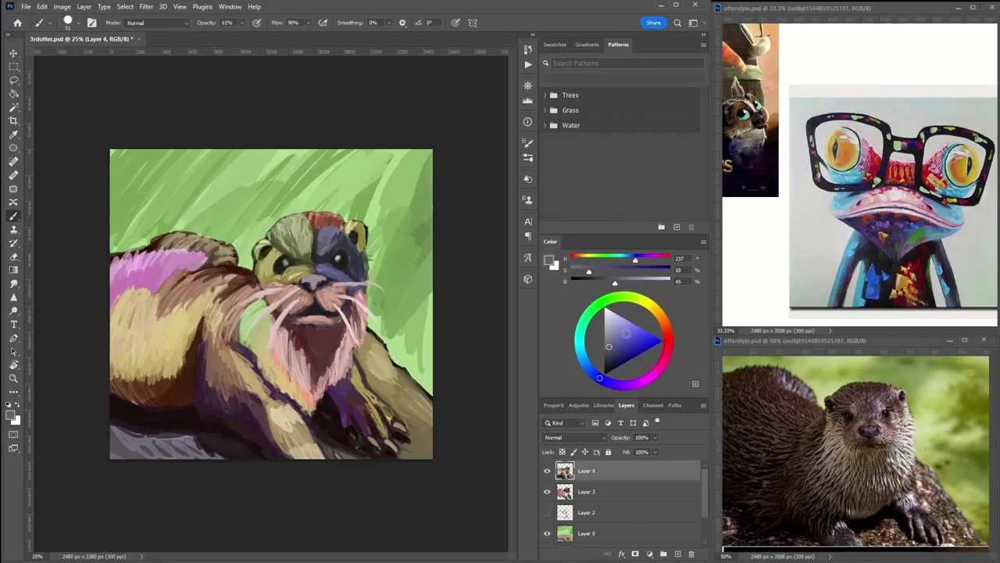
{"action": "left_click", "coordinate": [300, 248], "text": "alt"}
{"action": "left_click", "coordinate": [329, 250], "text": "alt"}
{"action": "left_click", "coordinate": [306, 268], "text": "alt"}
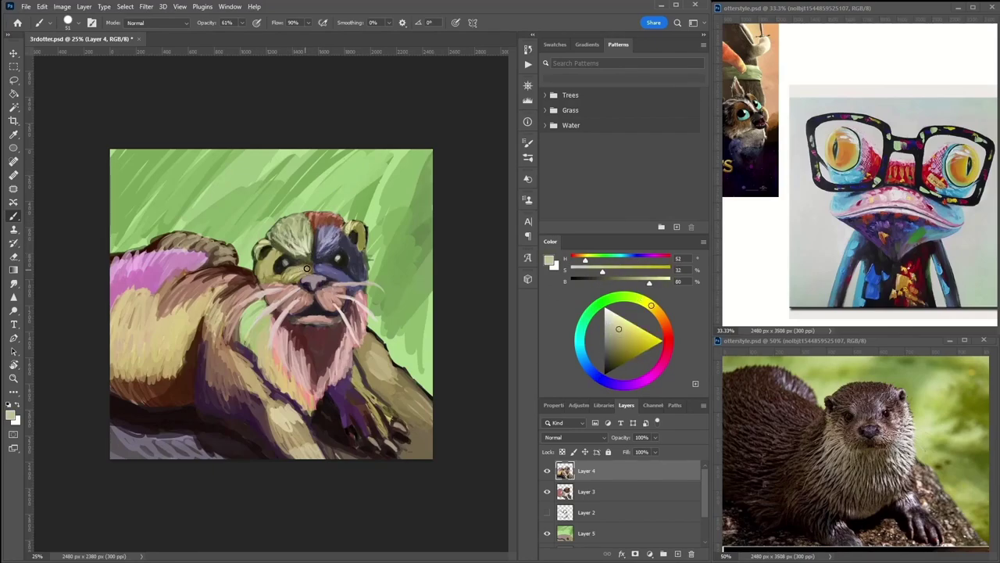
{"action": "left_click", "coordinate": [326, 297], "text": "alt"}
{"action": "left_click", "coordinate": [354, 285], "text": "alt"}
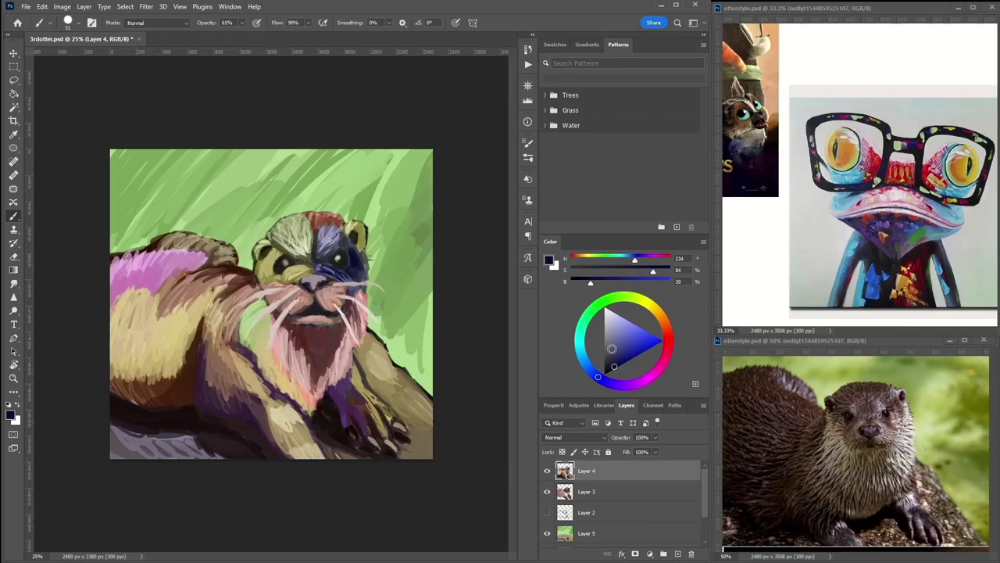
{"action": "left_click", "coordinate": [275, 263], "text": "alt"}
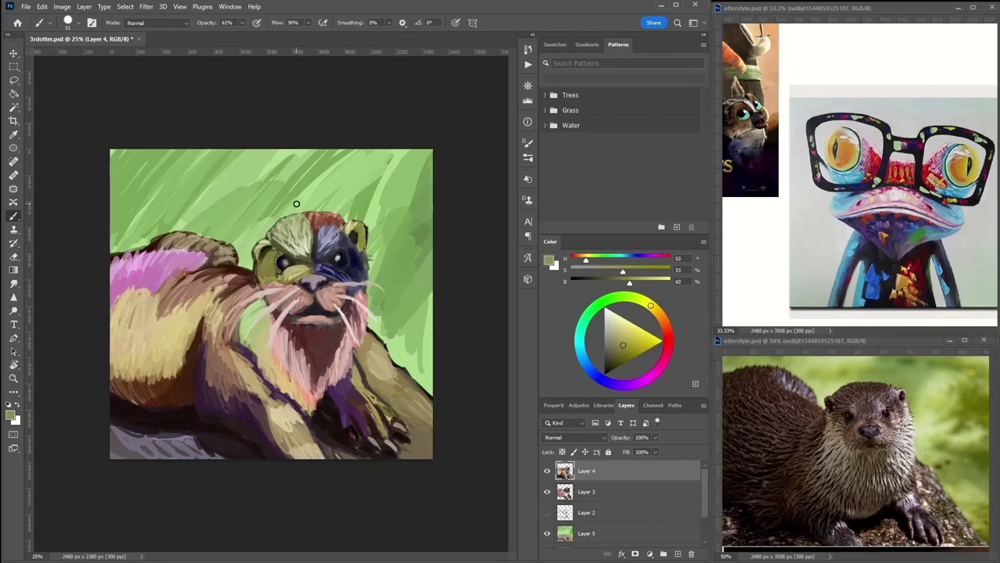
Darken and rework the top of the otter's head with olive strokes.
{"action": "mouse_move", "coordinate": [309, 256]}
{"action": "left_mouse_down"}
{"action": "mouse_move", "coordinate": [312, 201]}
{"action": "mouse_move", "coordinate": [319, 245]}
{"action": "mouse_move", "coordinate": [309, 255]}
{"action": "mouse_move", "coordinate": [312, 238]}
{"action": "mouse_move", "coordinate": [276, 236]}
{"action": "mouse_move", "coordinate": [302, 256]}
{"action": "mouse_move", "coordinate": [277, 233]}
{"action": "mouse_move", "coordinate": [301, 250]}
{"action": "mouse_move", "coordinate": [290, 221]}
{"action": "mouse_move", "coordinate": [318, 220]}
{"action": "mouse_move", "coordinate": [314, 253]}
{"action": "mouse_move", "coordinate": [290, 254]}
{"action": "mouse_move", "coordinate": [315, 255]}
{"action": "mouse_move", "coordinate": [289, 235]}
{"action": "left_mouse_up"}
{"action": "left_click", "coordinate": [305, 240], "text": "alt"}
{"action": "left_click", "coordinate": [314, 253], "text": "alt"}
{"action": "left_click", "coordinate": [309, 257], "text": "alt"}
{"action": "left_click", "coordinate": [284, 237], "text": "alt"}
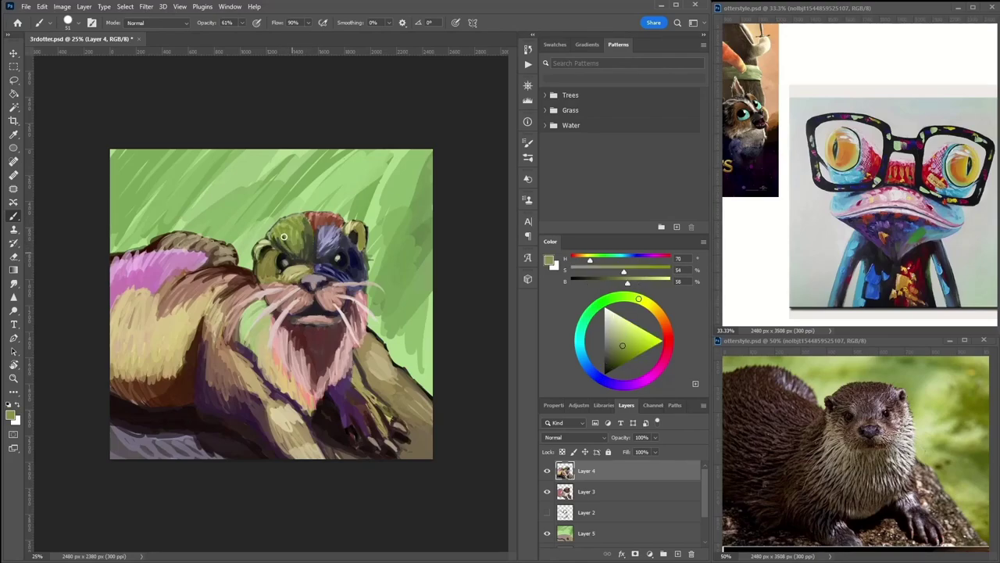
Paint pink-beige strokes over the otter's chin beard.
{"action": "left_click", "coordinate": [329, 220], "text": "alt"}
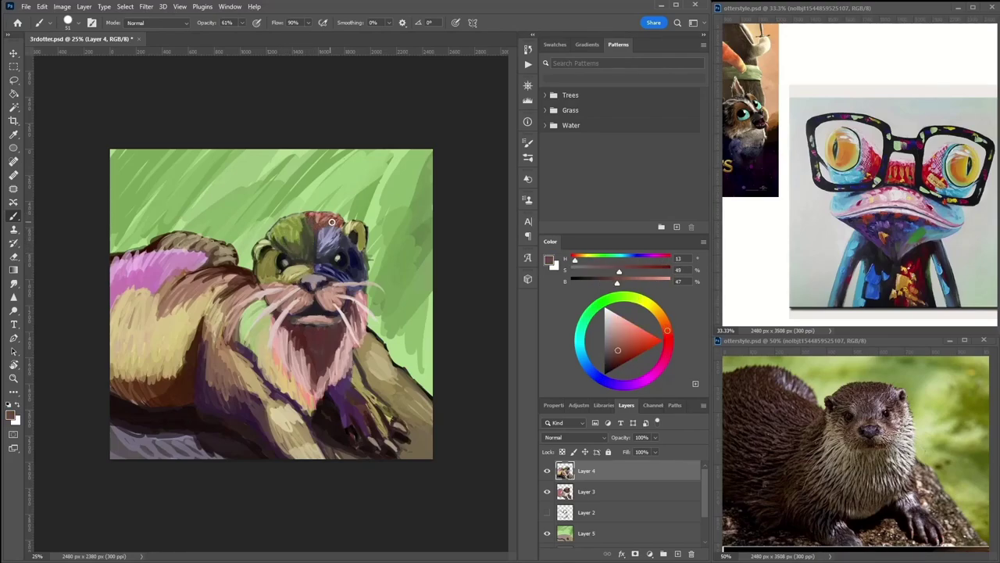
{"action": "left_click", "coordinate": [317, 225], "text": "alt"}
{"action": "left_click", "coordinate": [305, 240], "text": "alt"}
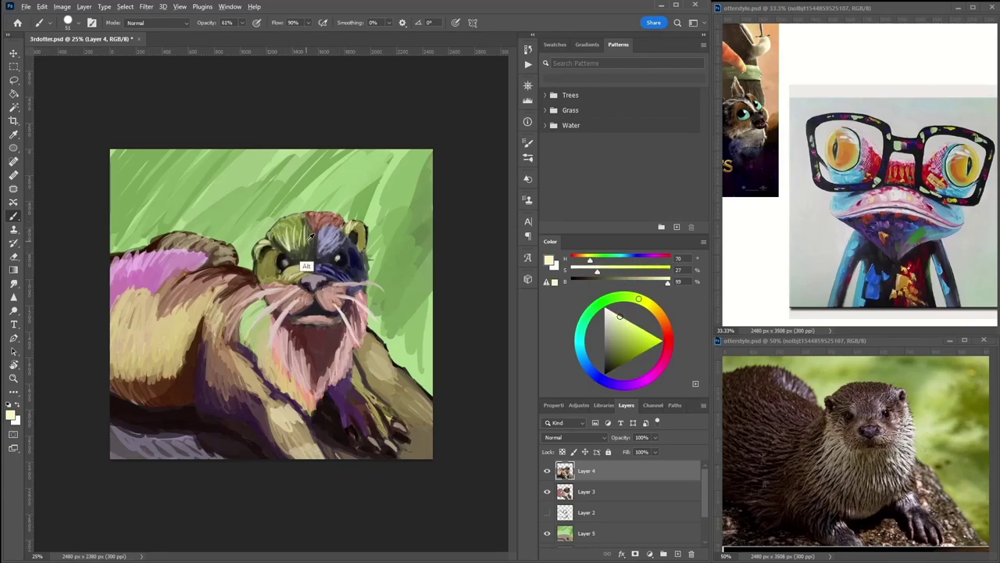
{"action": "left_click", "coordinate": [276, 237], "text": "alt"}
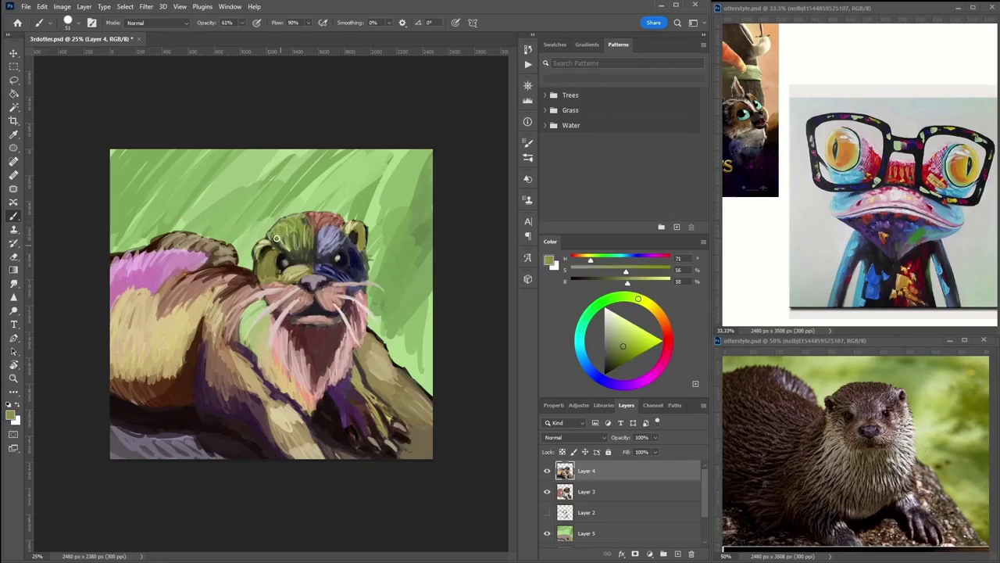
{"action": "left_click", "coordinate": [319, 267], "text": "alt"}
{"action": "left_click", "coordinate": [284, 344], "text": "alt"}
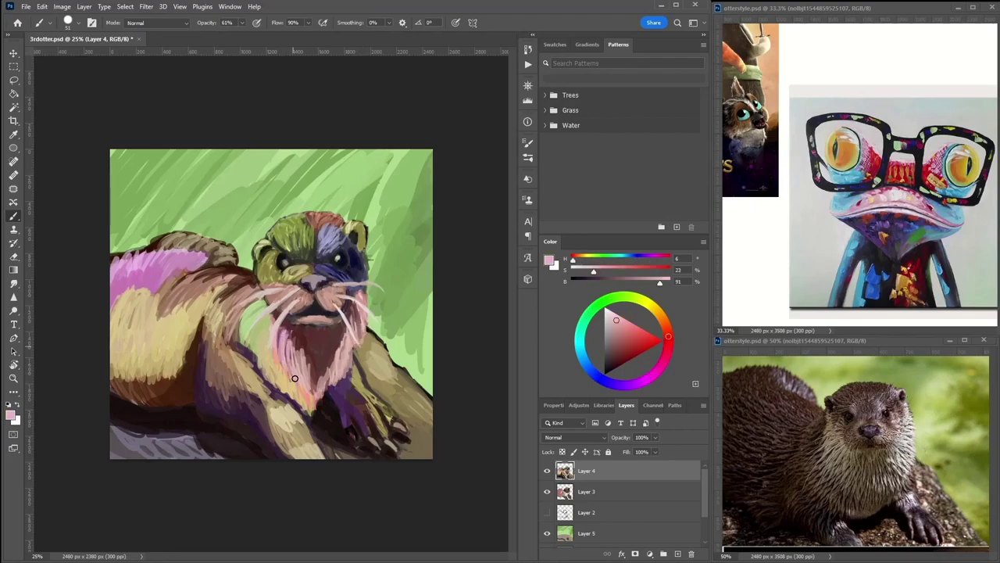
{"action": "left_click_drag", "start_coordinate": [308, 371], "coordinate": [332, 387]}
{"action": "left_click", "coordinate": [266, 371], "text": "alt"}
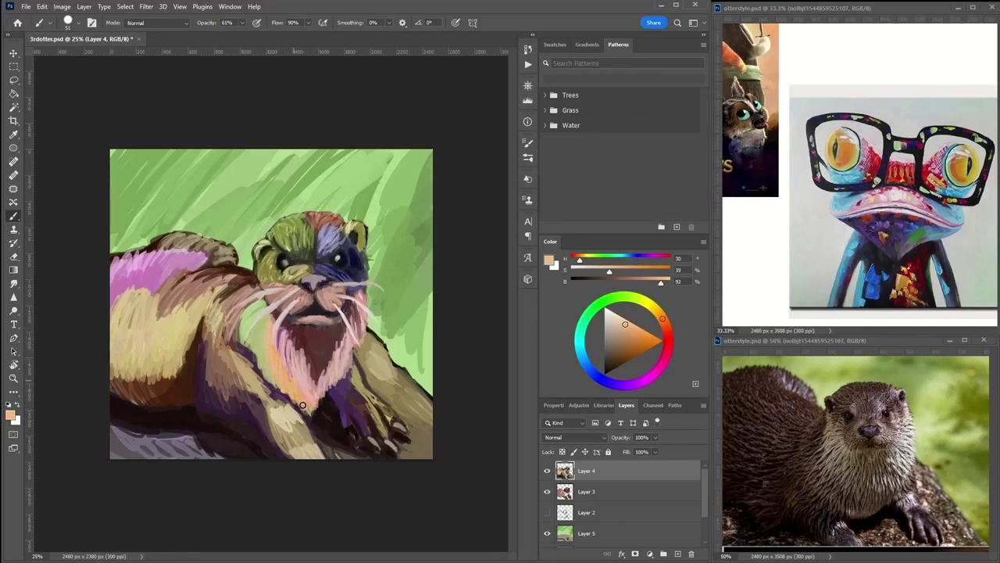
Add pale yellow strokes on the otter's left and lower-left body.
{"action": "left_click", "coordinate": [271, 343], "text": "alt"}
{"action": "left_click", "coordinate": [227, 311], "text": "alt"}
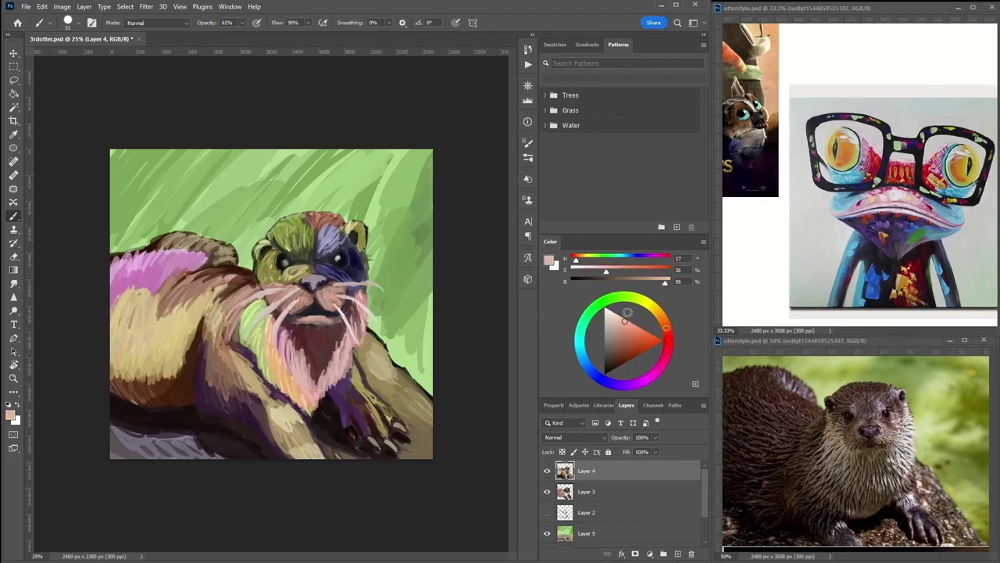
{"action": "left_click", "coordinate": [175, 294], "text": "alt"}
{"action": "mouse_move", "coordinate": [187, 312]}
{"action": "left_mouse_down"}
{"action": "mouse_move", "coordinate": [128, 328]}
{"action": "mouse_move", "coordinate": [147, 303]}
{"action": "left_mouse_up"}
{"action": "mouse_move", "coordinate": [137, 349]}
{"action": "left_mouse_down"}
{"action": "mouse_move", "coordinate": [177, 353]}
{"action": "mouse_move", "coordinate": [159, 373]}
{"action": "mouse_move", "coordinate": [190, 322]}
{"action": "mouse_move", "coordinate": [144, 368]}
{"action": "left_mouse_up"}
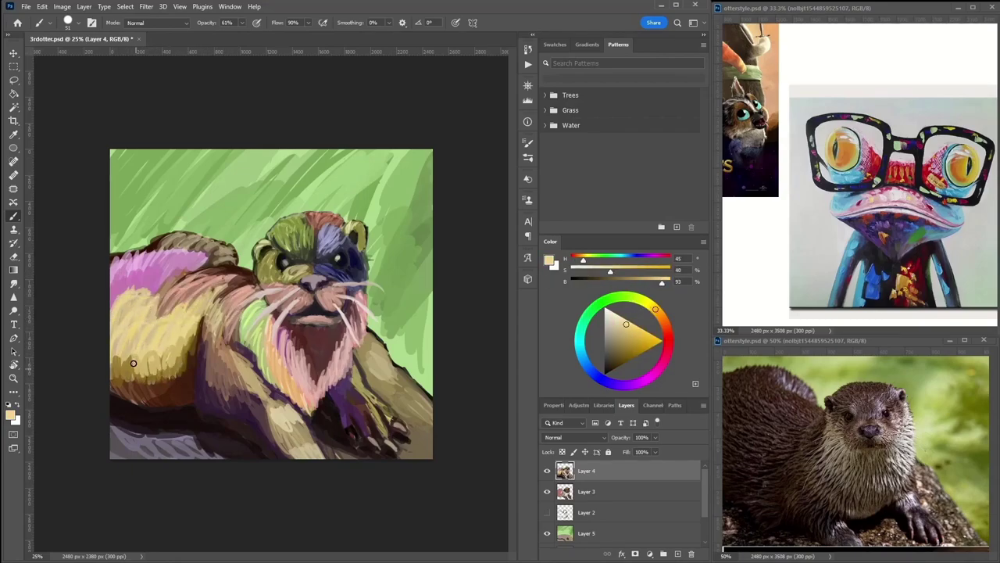
Paint tan strokes over the otter's pink back and yellow flank.
{"action": "left_click", "coordinate": [129, 363], "text": "alt"}
{"action": "left_click", "coordinate": [186, 242], "text": "alt"}
{"action": "left_click", "coordinate": [289, 261], "text": "alt"}
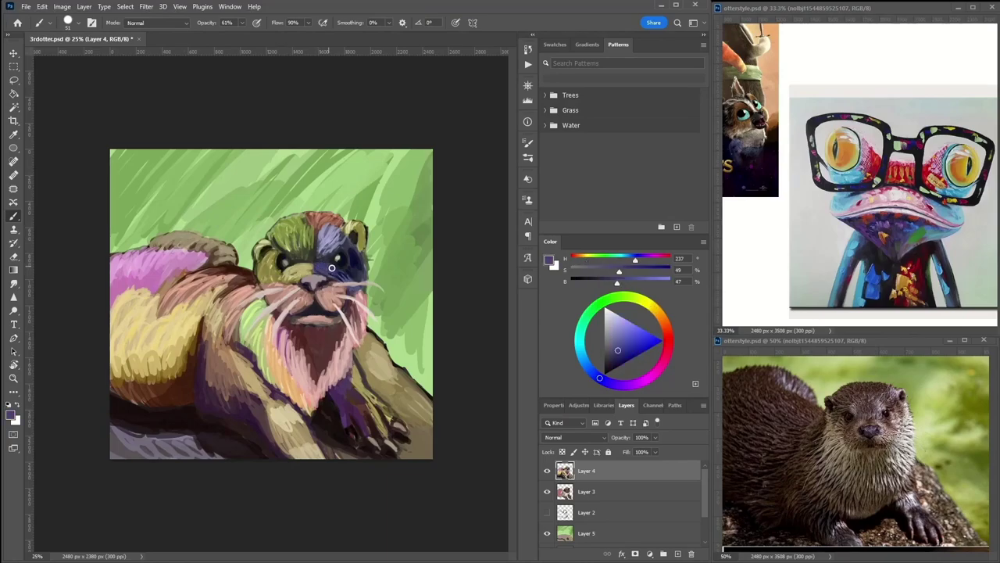
{"action": "left_click", "coordinate": [272, 264], "text": "alt"}
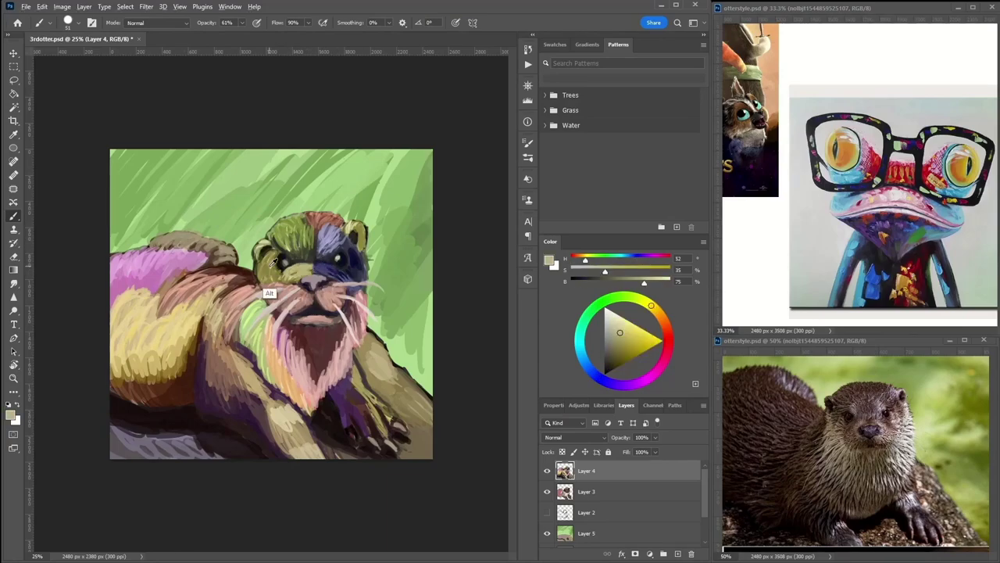
{"action": "left_click", "coordinate": [305, 233], "text": "alt"}
{"action": "left_click", "coordinate": [289, 261], "text": "alt"}
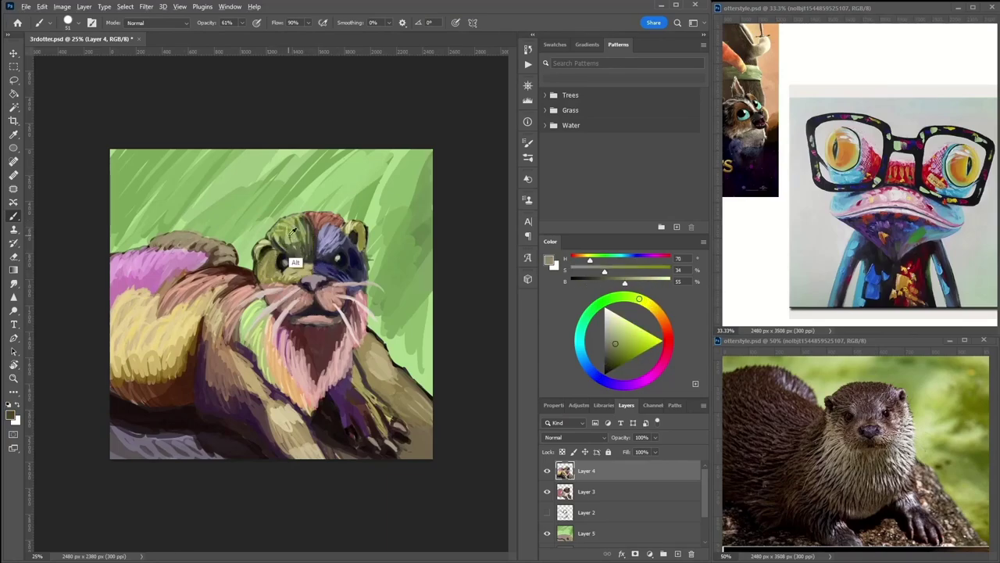
{"action": "left_click", "coordinate": [312, 215], "text": "alt"}
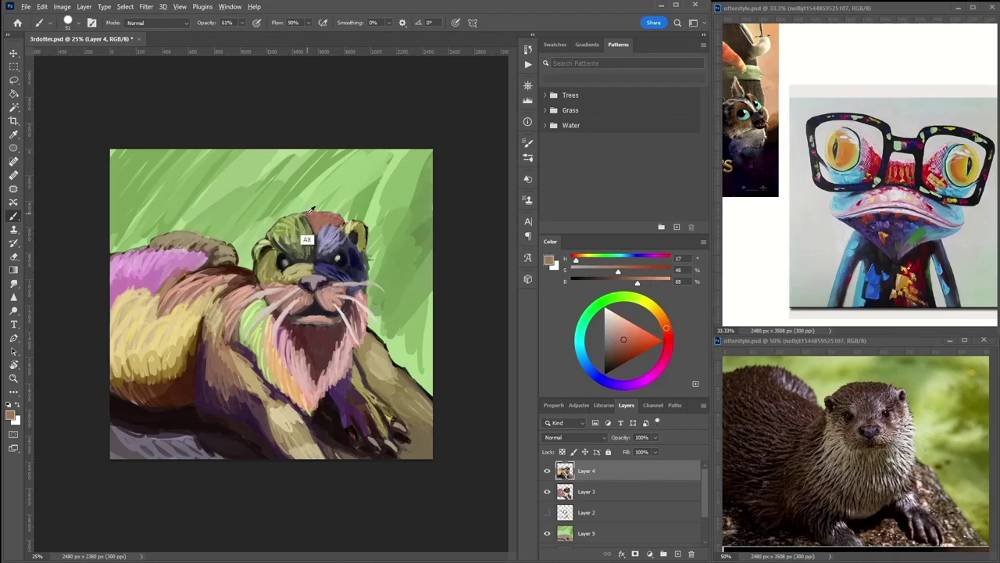
{"action": "left_click", "coordinate": [336, 250], "text": "alt"}
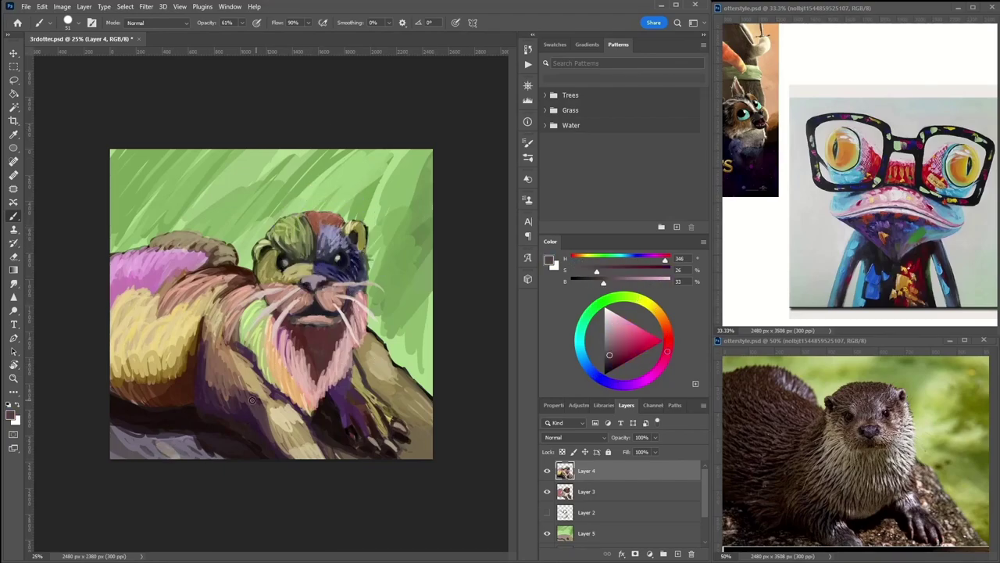
{"action": "left_click", "coordinate": [187, 260], "text": "alt"}
{"action": "mouse_move", "coordinate": [195, 257]}
{"action": "left_mouse_down"}
{"action": "mouse_move", "coordinate": [117, 282]}
{"action": "mouse_move", "coordinate": [199, 281]}
{"action": "left_mouse_up"}
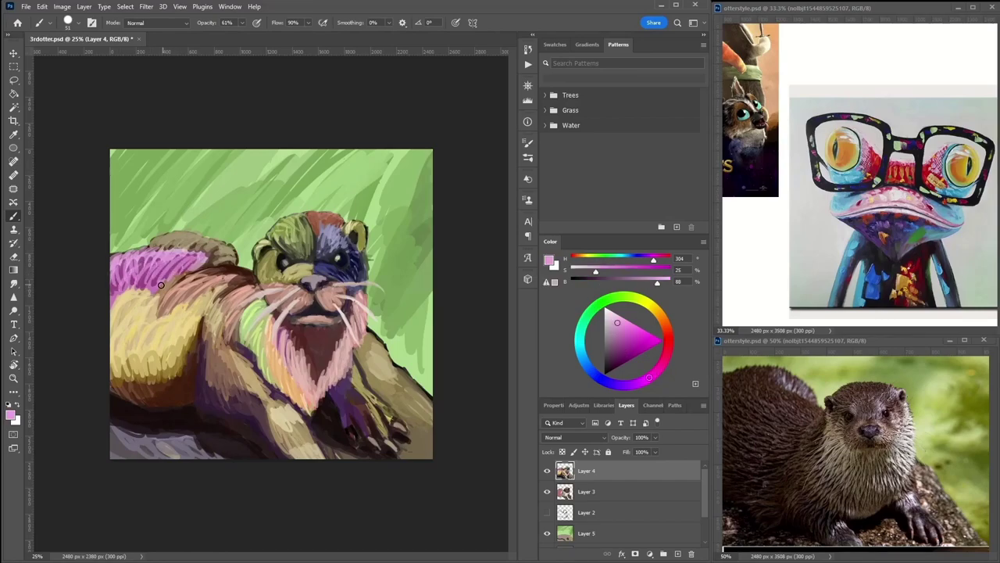
{"action": "left_click", "coordinate": [156, 297], "text": "alt"}
{"action": "mouse_move", "coordinate": [125, 289]}
{"action": "left_mouse_down"}
{"action": "mouse_move", "coordinate": [144, 322]}
{"action": "mouse_move", "coordinate": [177, 317]}
{"action": "left_mouse_up"}
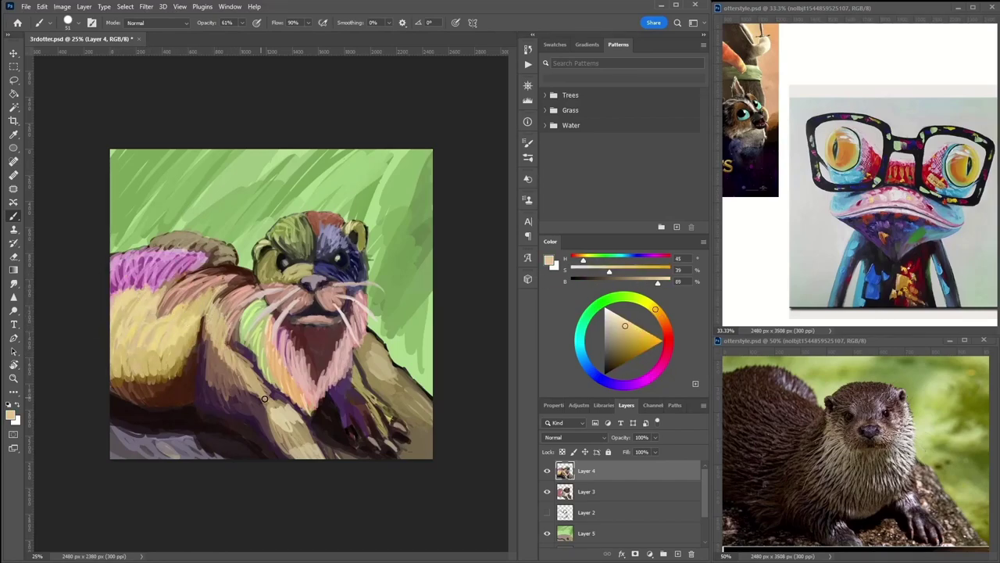
Sample face tones, ending on the near-white whisker colour.
{"action": "left_click", "coordinate": [341, 330], "text": "alt"}
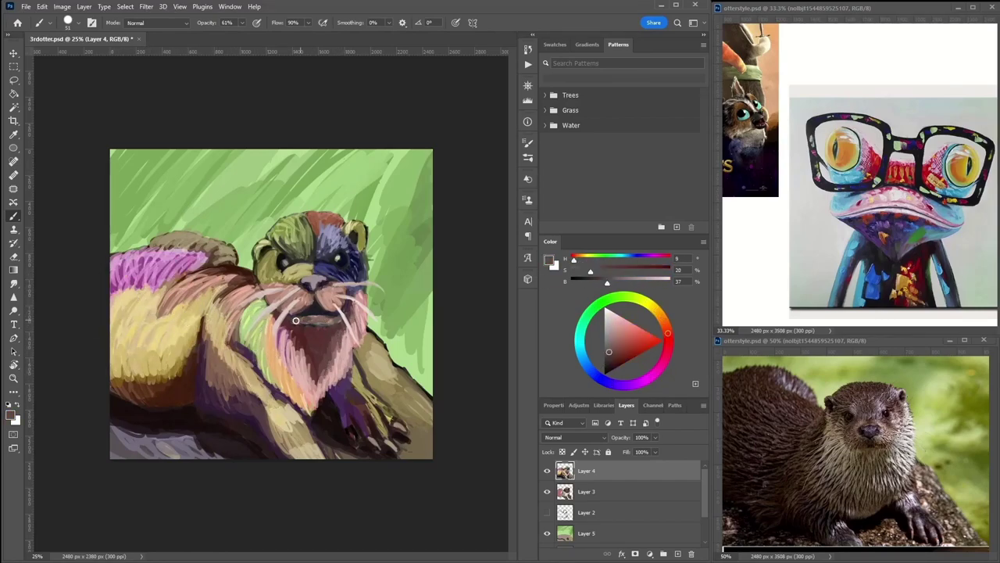
{"action": "left_click", "coordinate": [302, 293], "text": "alt"}
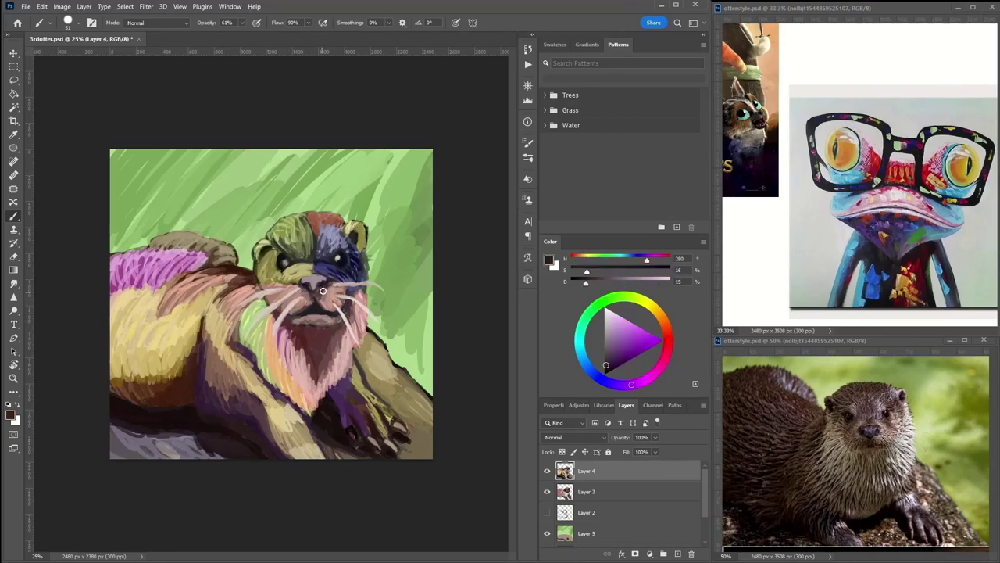
{"action": "left_click", "coordinate": [372, 290], "text": "alt"}
{"action": "left_click", "coordinate": [265, 301], "text": "alt"}
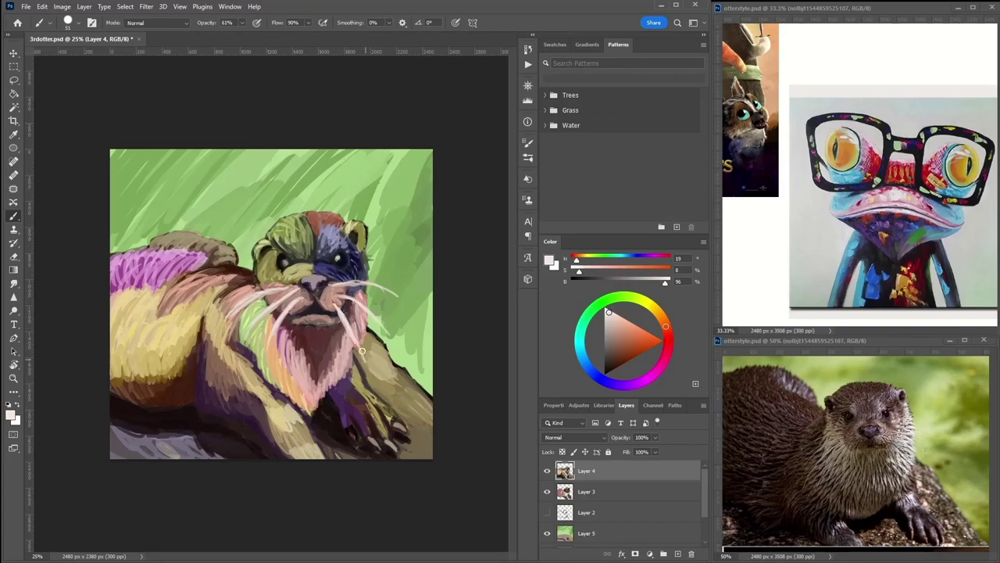
Sample pale pink, brown-pink and near-white whisker tones around the cheek.
{"action": "left_click", "coordinate": [267, 315], "text": "alt"}
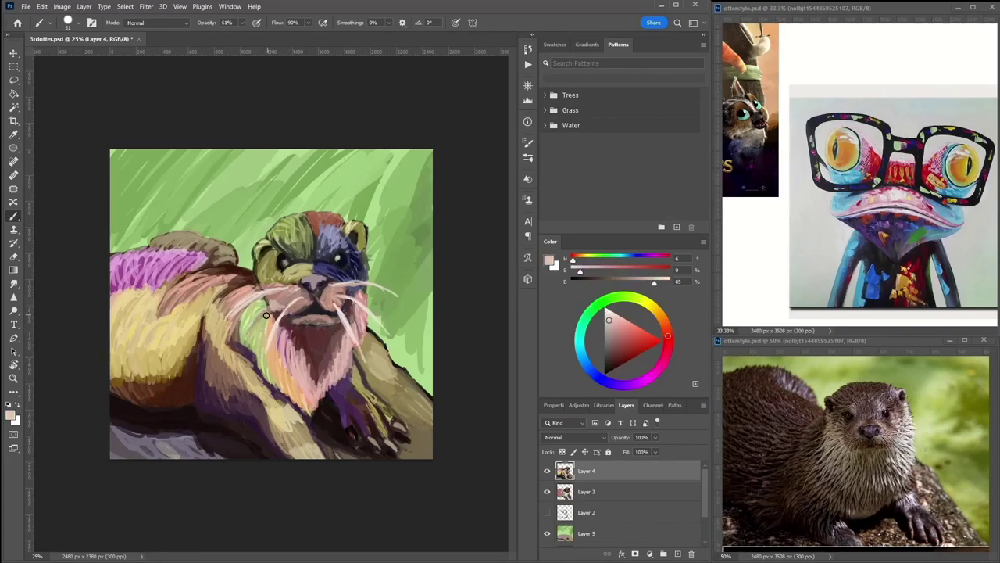
{"action": "left_click", "coordinate": [263, 297], "text": "alt"}
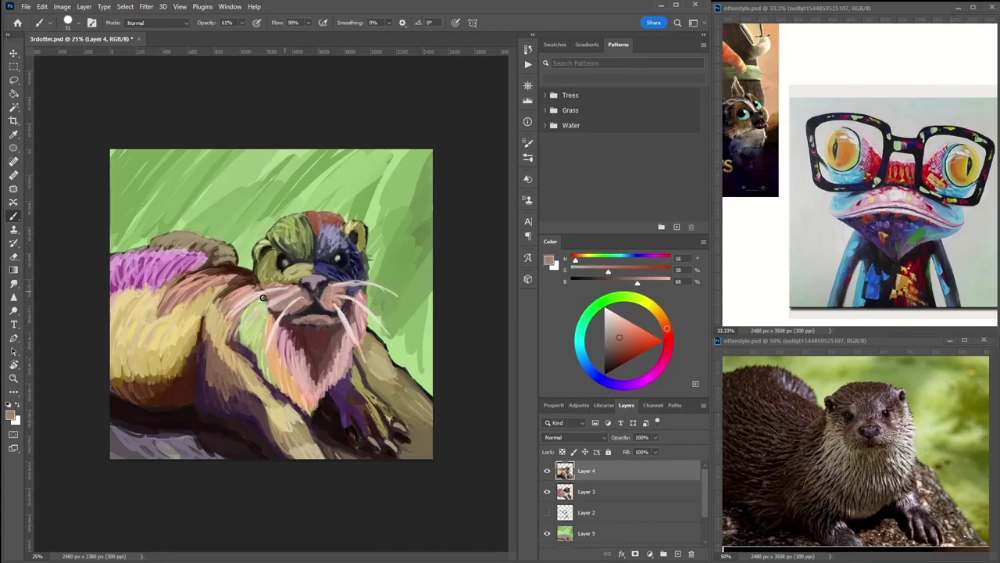
{"action": "left_click", "coordinate": [300, 287], "text": "alt"}
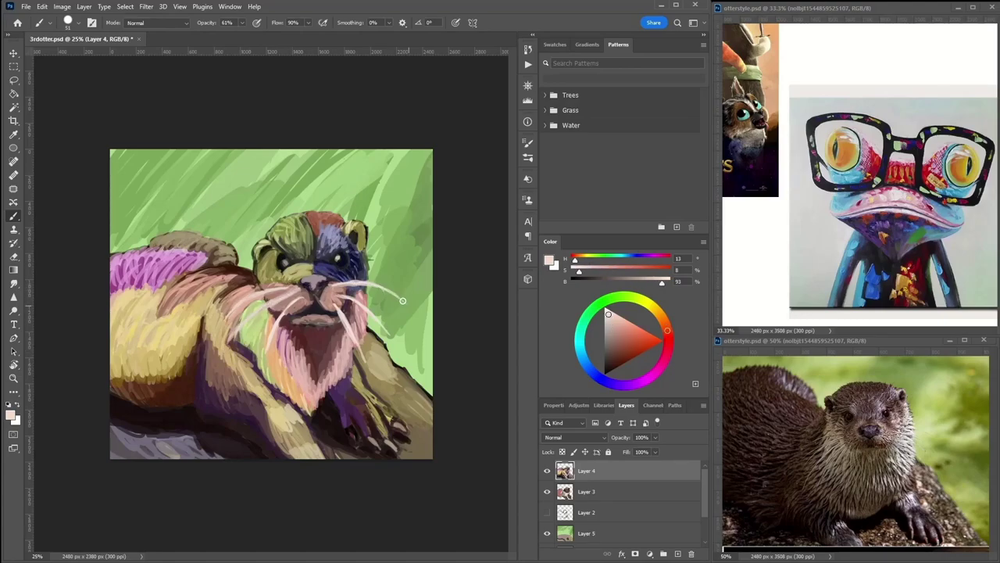
{"action": "left_click", "coordinate": [277, 298], "text": "alt"}
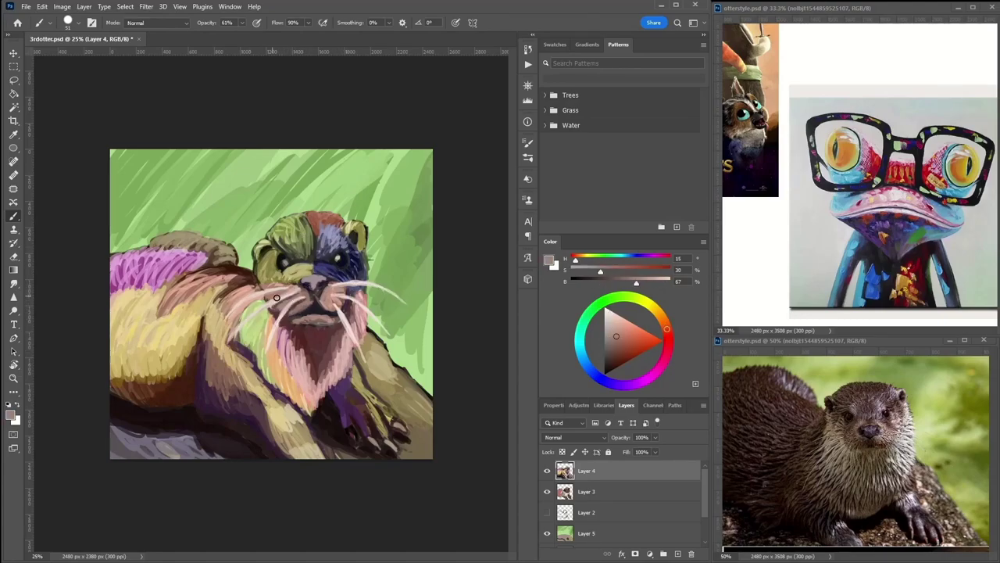
{"action": "left_click", "coordinate": [307, 296], "text": "alt"}
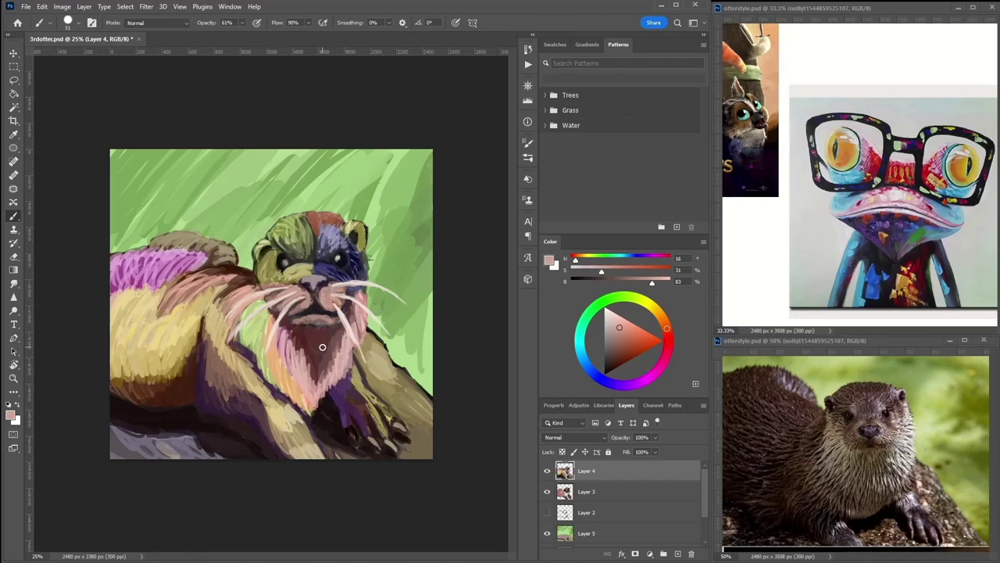
Paint dark and lighter brown fur along the otter's upper back.
{"action": "left_click", "coordinate": [226, 289], "text": "alt"}
{"action": "left_click", "coordinate": [219, 266], "text": "alt"}
{"action": "mouse_move", "coordinate": [213, 249]}
{"action": "left_mouse_down"}
{"action": "mouse_move", "coordinate": [163, 245]}
{"action": "mouse_move", "coordinate": [221, 259]}
{"action": "left_mouse_up"}
{"action": "left_click", "coordinate": [214, 268], "text": "alt"}
{"action": "mouse_move", "coordinate": [157, 238]}
{"action": "left_mouse_down"}
{"action": "mouse_move", "coordinate": [227, 254]}
{"action": "mouse_move", "coordinate": [156, 252]}
{"action": "mouse_move", "coordinate": [207, 262]}
{"action": "left_mouse_up"}
{"action": "left_click", "coordinate": [228, 250], "text": "alt"}
Add light peach fur strokes along the upper back and left flank.
{"action": "left_click", "coordinate": [205, 260], "text": "alt"}
{"action": "left_click", "coordinate": [149, 250], "text": "alt"}
{"action": "mouse_move", "coordinate": [119, 298]}
{"action": "left_mouse_down"}
{"action": "mouse_move", "coordinate": [157, 324]}
{"action": "mouse_move", "coordinate": [151, 316]}
{"action": "left_mouse_up"}
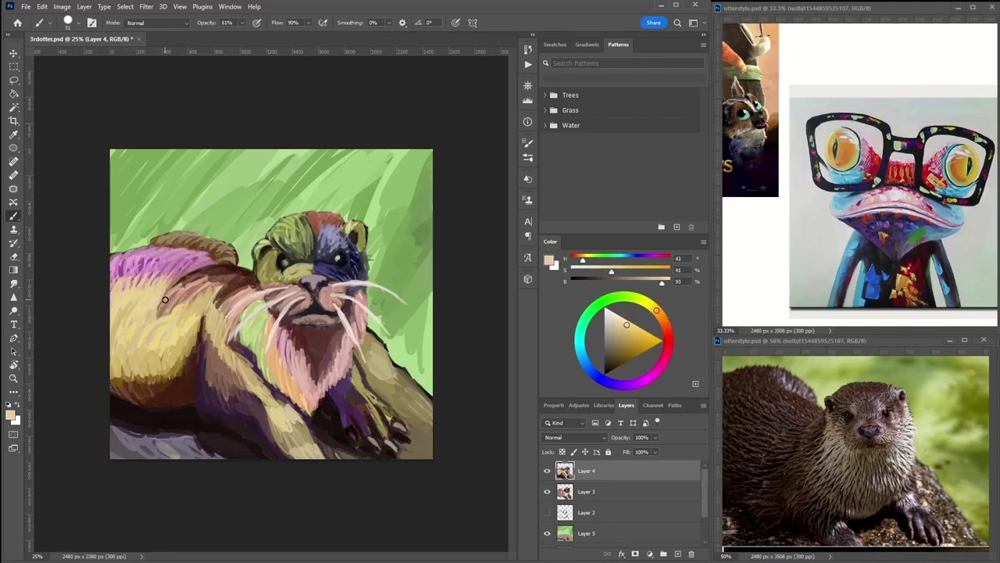
{"action": "left_click", "coordinate": [165, 299], "text": "alt"}
{"action": "left_click_drag", "start_coordinate": [205, 291], "coordinate": [186, 319]}
Paint olive and light khaki fur over the right shoulder, arm and paw.
{"action": "mouse_move", "coordinate": [372, 336]}
{"action": "left_mouse_down"}
{"action": "mouse_move", "coordinate": [380, 391]}
{"action": "mouse_move", "coordinate": [414, 422]}
{"action": "left_mouse_up"}
{"action": "left_click", "coordinate": [395, 365], "text": "alt"}
{"action": "left_click", "coordinate": [373, 344], "text": "alt"}
{"action": "mouse_move", "coordinate": [367, 332]}
{"action": "left_mouse_down"}
{"action": "mouse_move", "coordinate": [417, 394]}
{"action": "mouse_move", "coordinate": [370, 371]}
{"action": "mouse_move", "coordinate": [377, 389]}
{"action": "mouse_move", "coordinate": [441, 466]}
{"action": "mouse_move", "coordinate": [397, 462]}
{"action": "left_mouse_up"}
{"action": "left_click", "coordinate": [407, 407], "text": "alt"}
{"action": "left_click", "coordinate": [383, 359], "text": "alt"}
{"action": "left_click_drag", "start_coordinate": [367, 344], "coordinate": [406, 437]}
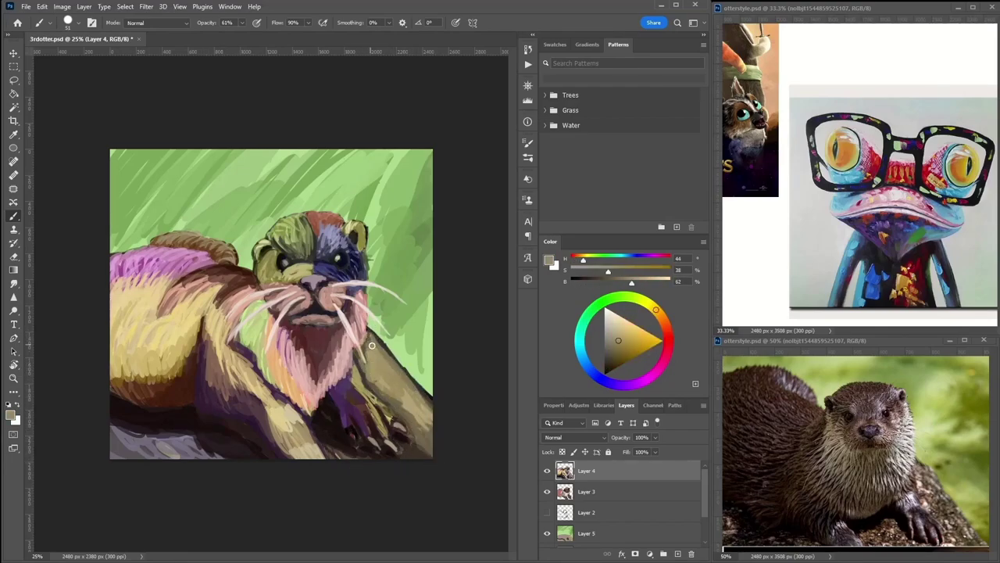
{"action": "left_click_drag", "start_coordinate": [383, 391], "coordinate": [426, 446]}
{"action": "mouse_move", "coordinate": [375, 344]}
{"action": "left_mouse_down"}
{"action": "mouse_move", "coordinate": [418, 393]}
{"action": "mouse_move", "coordinate": [366, 364]}
{"action": "mouse_move", "coordinate": [424, 446]}
{"action": "mouse_move", "coordinate": [426, 406]}
{"action": "left_mouse_up"}
Shade the right arm and paw with near-black strokes.
{"action": "left_click", "coordinate": [418, 393], "text": "alt"}
{"action": "left_click", "coordinate": [406, 394], "text": "alt"}
{"action": "left_click", "coordinate": [414, 422], "text": "alt"}
{"action": "left_click_drag", "start_coordinate": [422, 449], "coordinate": [403, 417]}
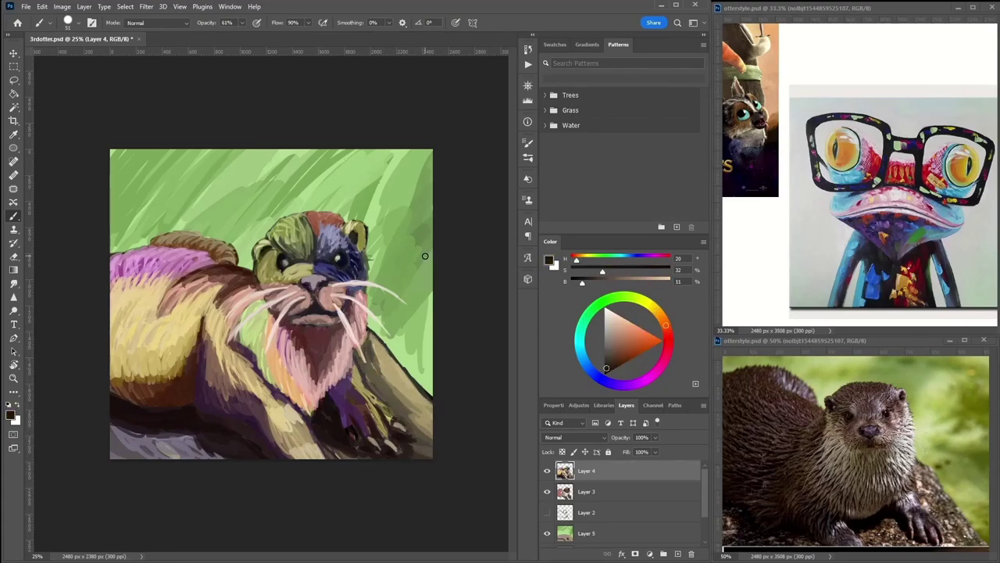
{"action": "left_click", "coordinate": [330, 239], "text": "alt"}
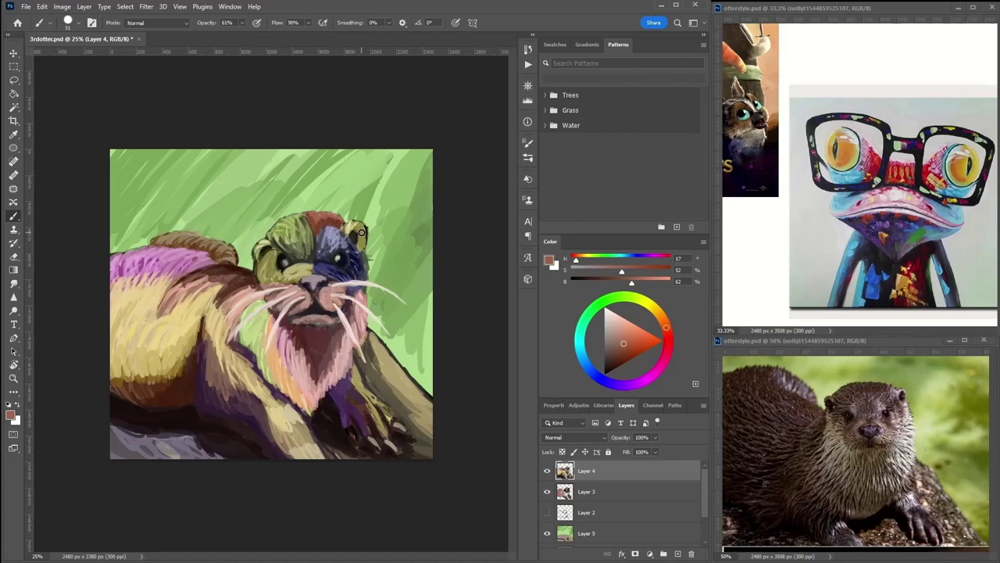
Zoom to 33.33% and paint dark navy fur into the purple side of the face.
{"action": "key", "text": "ctrl+plus"}
{"action": "left_click", "coordinate": [268, 243], "text": "alt"}
{"action": "left_click", "coordinate": [276, 239], "text": "alt"}
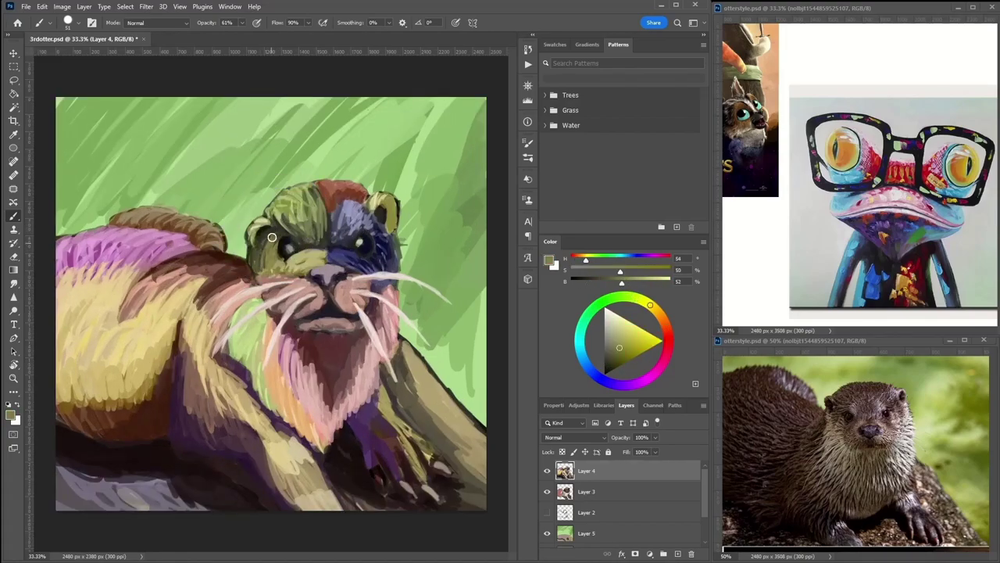
{"action": "left_click", "coordinate": [290, 243], "text": "alt"}
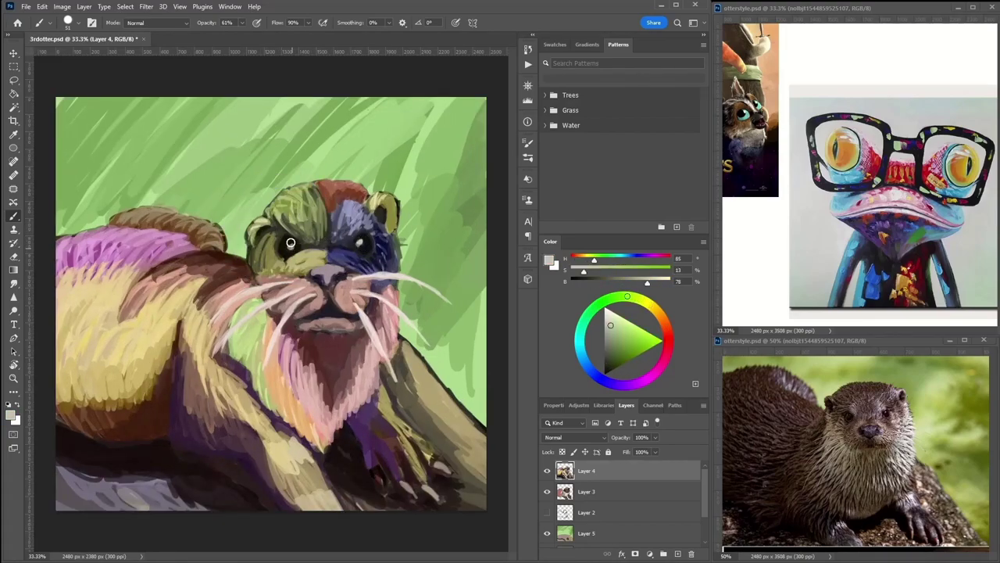
{"action": "left_click", "coordinate": [299, 243], "text": "alt"}
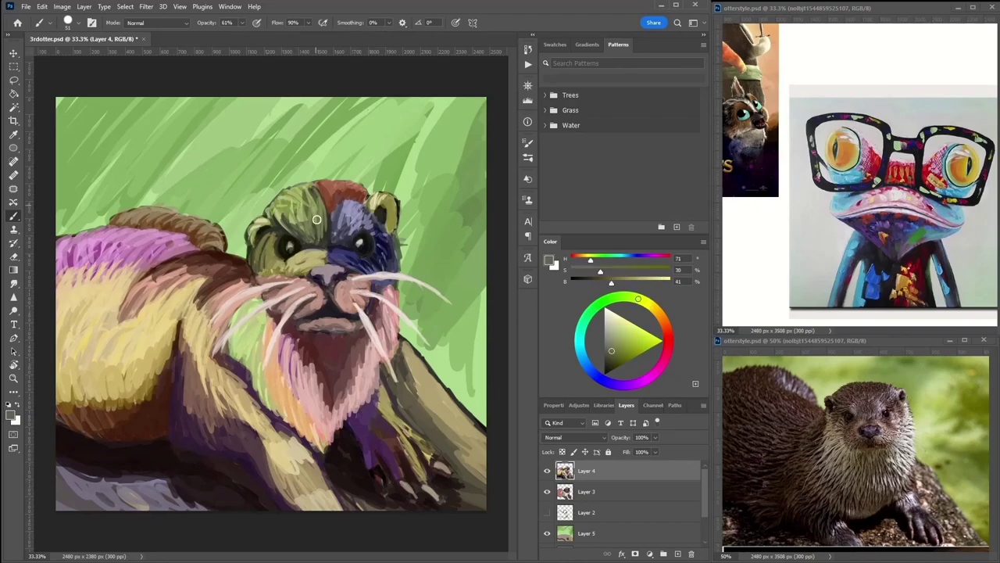
{"action": "left_click", "coordinate": [300, 237], "text": "alt"}
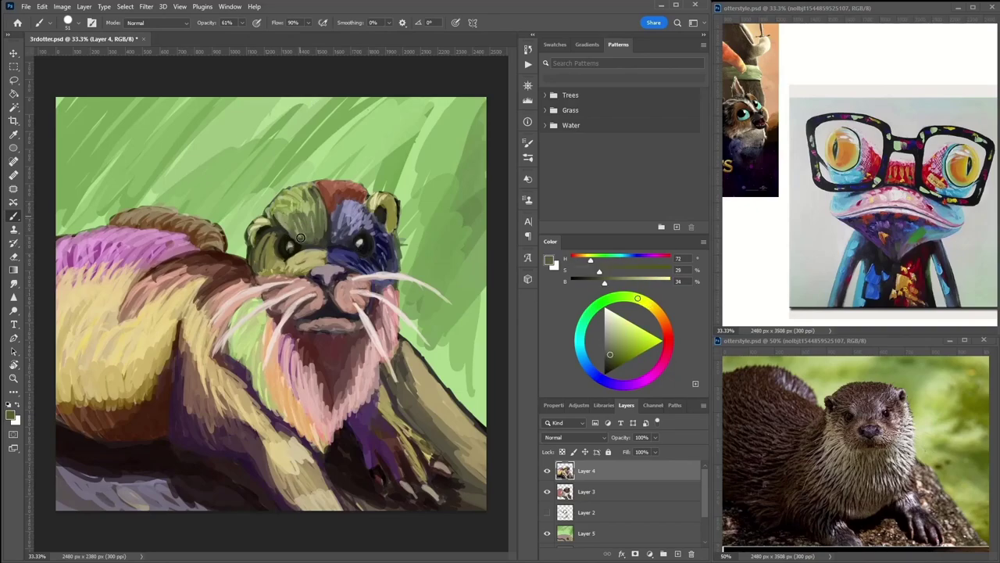
{"action": "left_click", "coordinate": [321, 211], "text": "alt"}
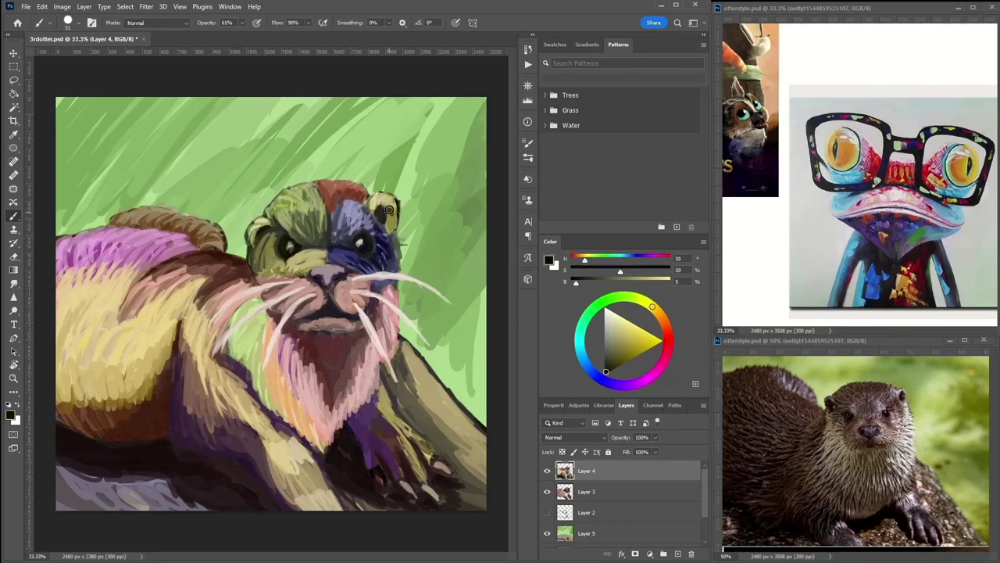
{"action": "left_click", "coordinate": [401, 279], "text": "alt"}
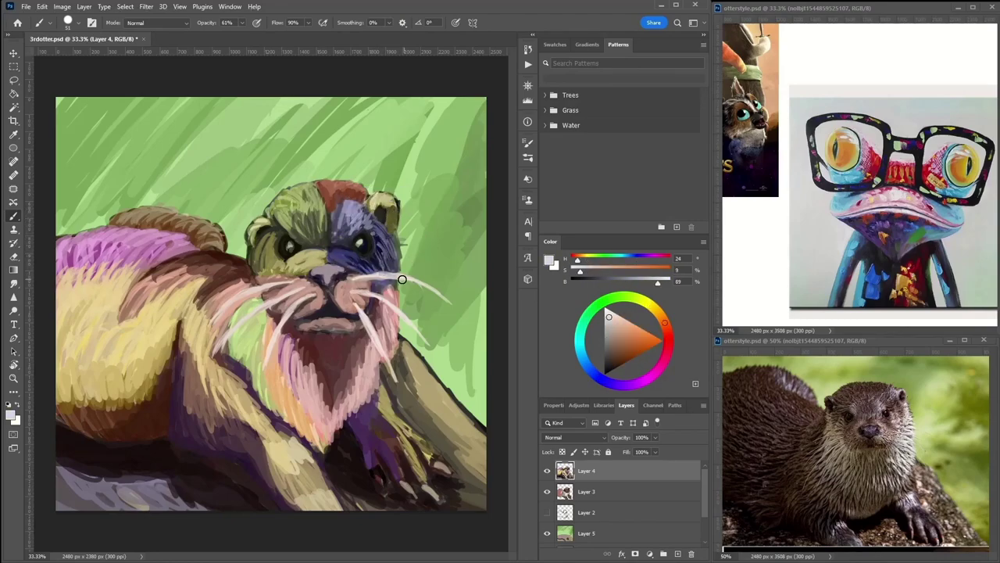
{"action": "left_click", "coordinate": [350, 256], "text": "alt"}
{"action": "left_click", "coordinate": [336, 217], "text": "alt"}
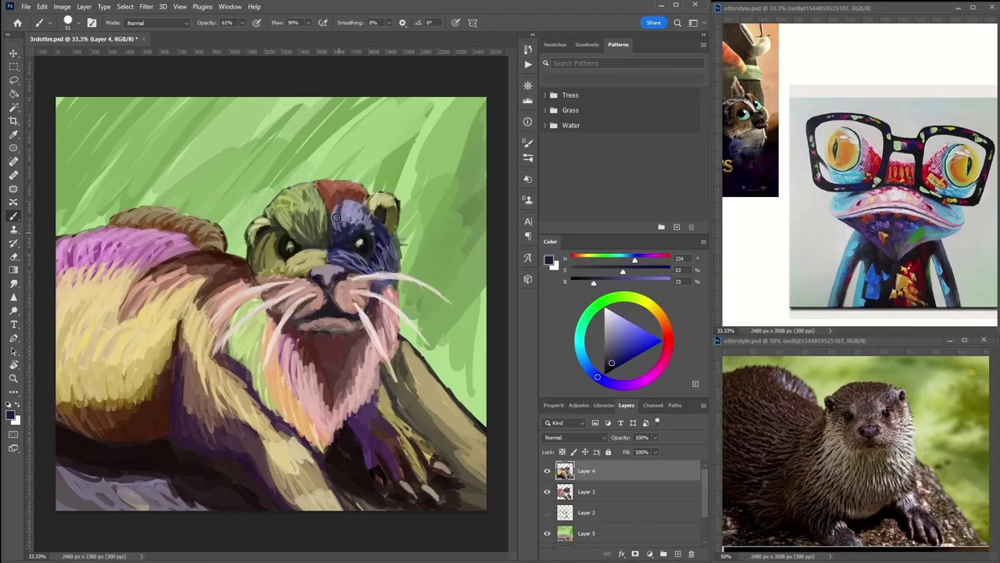
{"action": "left_click", "coordinate": [329, 222], "text": "alt"}
Paint light tan fur across the otter's forehead.
{"action": "left_click", "coordinate": [324, 211], "text": "alt"}
{"action": "left_click", "coordinate": [311, 200], "text": "alt"}
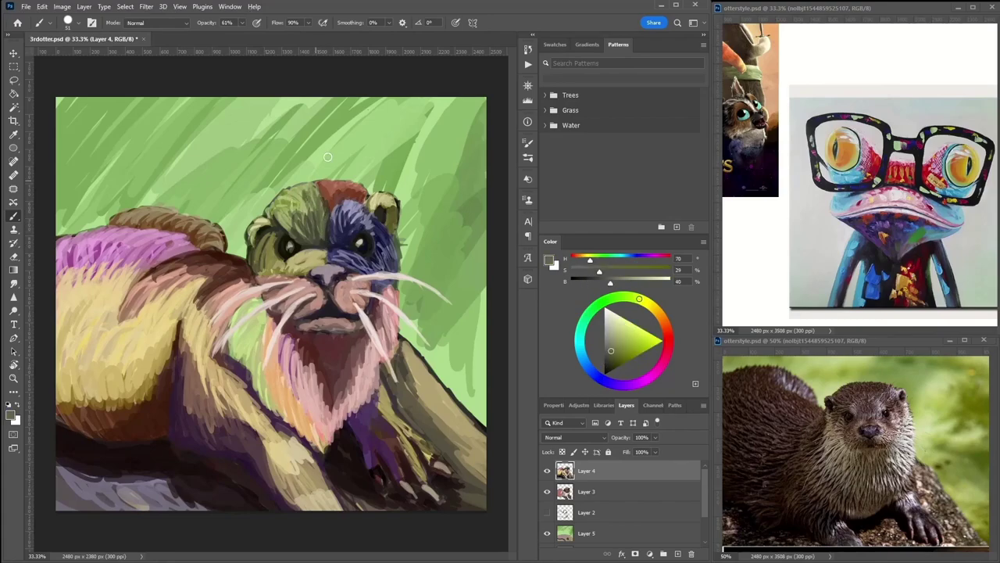
{"action": "left_click", "coordinate": [305, 209], "text": "alt"}
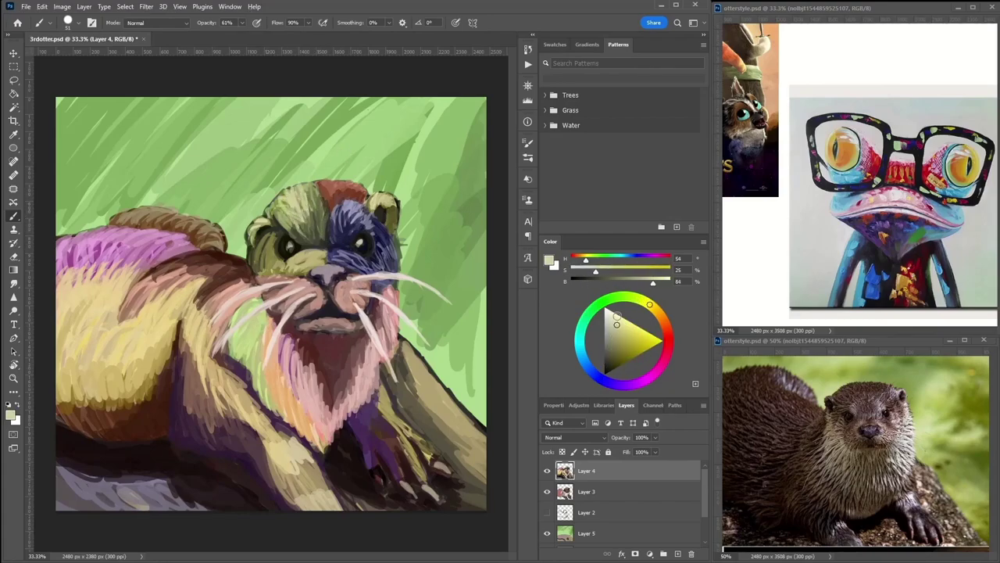
{"action": "left_click", "coordinate": [186, 228], "text": "alt"}
{"action": "left_click", "coordinate": [163, 220], "text": "alt"}
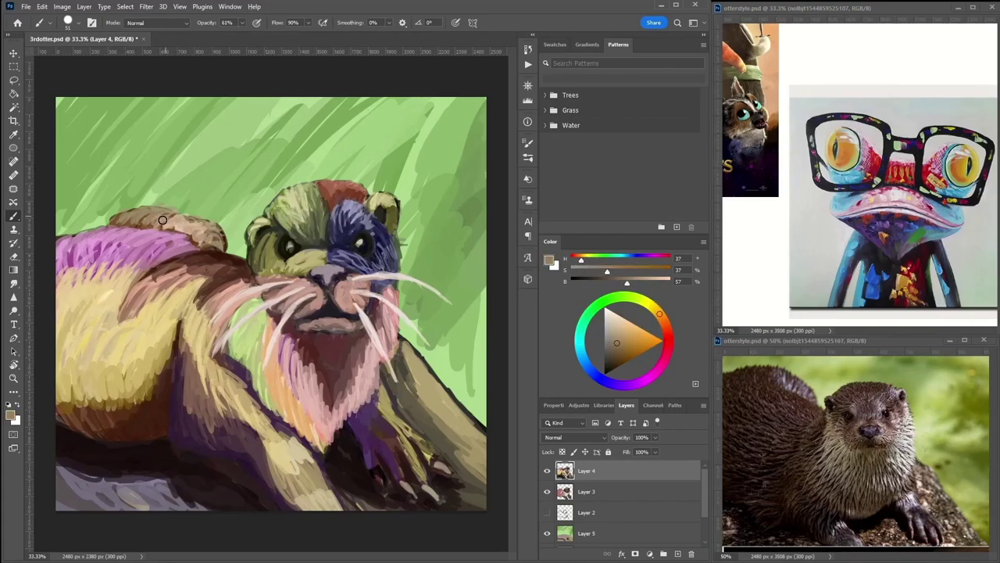
{"action": "left_click", "coordinate": [163, 313], "text": "alt"}
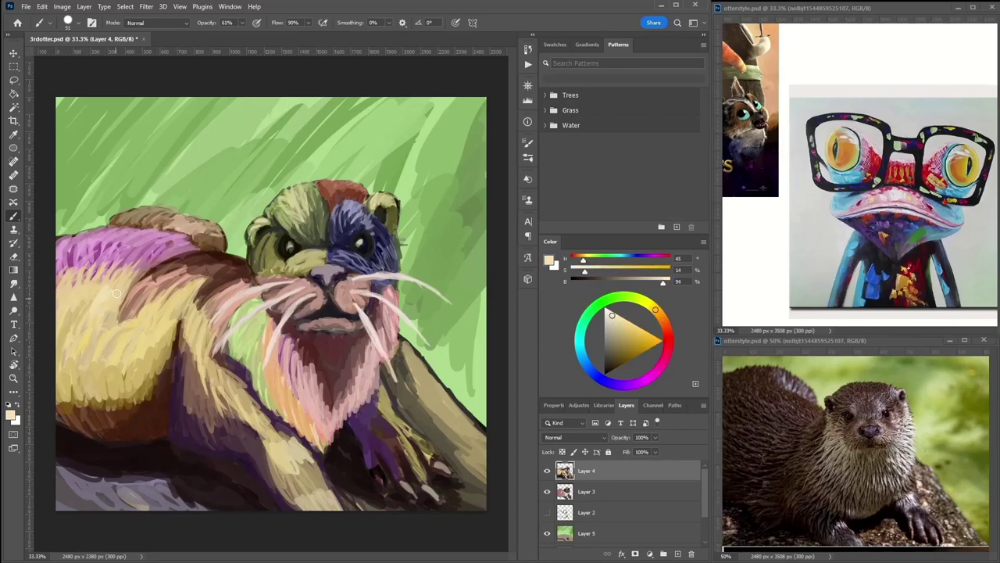
{"action": "left_click", "coordinate": [306, 217], "text": "alt"}
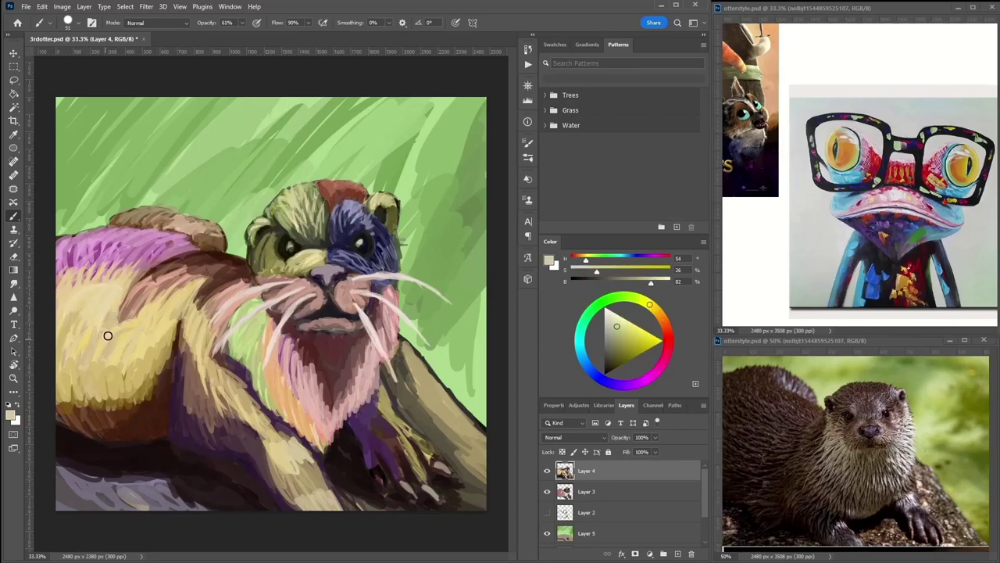
{"action": "left_click", "coordinate": [136, 274], "text": "alt"}
{"action": "left_click", "coordinate": [349, 221], "text": "alt"}
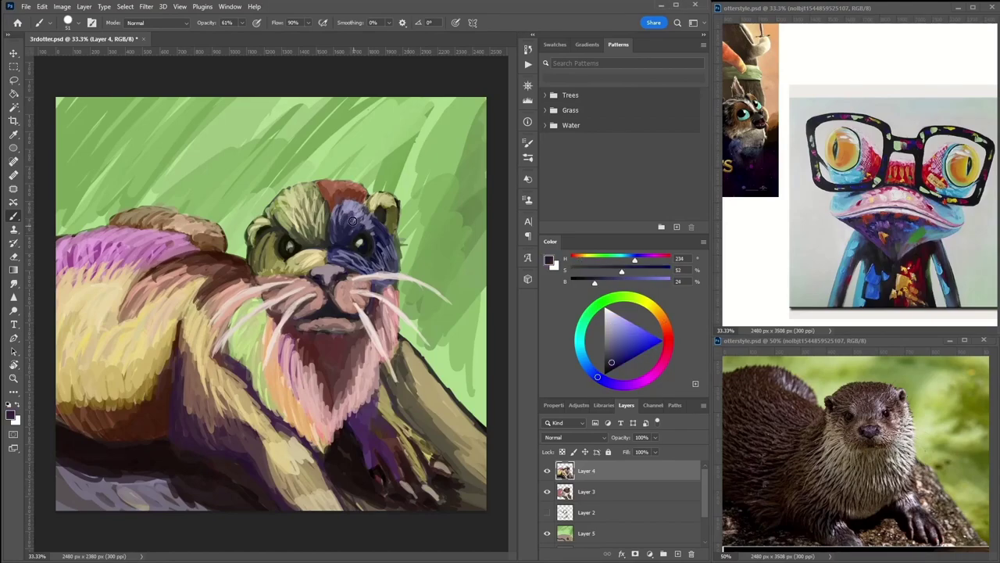
{"action": "left_click", "coordinate": [340, 223], "text": "alt"}
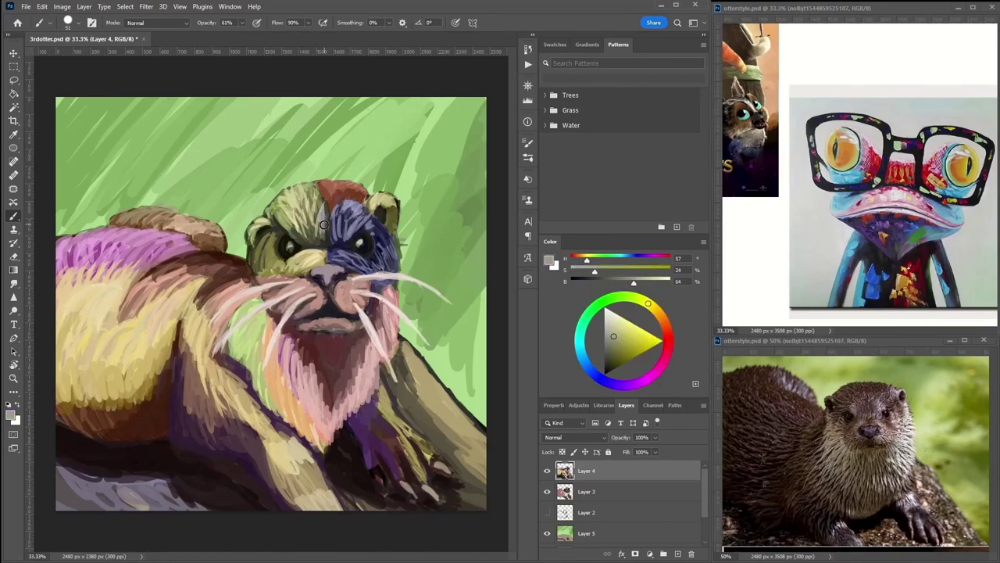
{"action": "left_click", "coordinate": [334, 189], "text": "alt"}
{"action": "left_click", "coordinate": [390, 200], "text": "alt"}
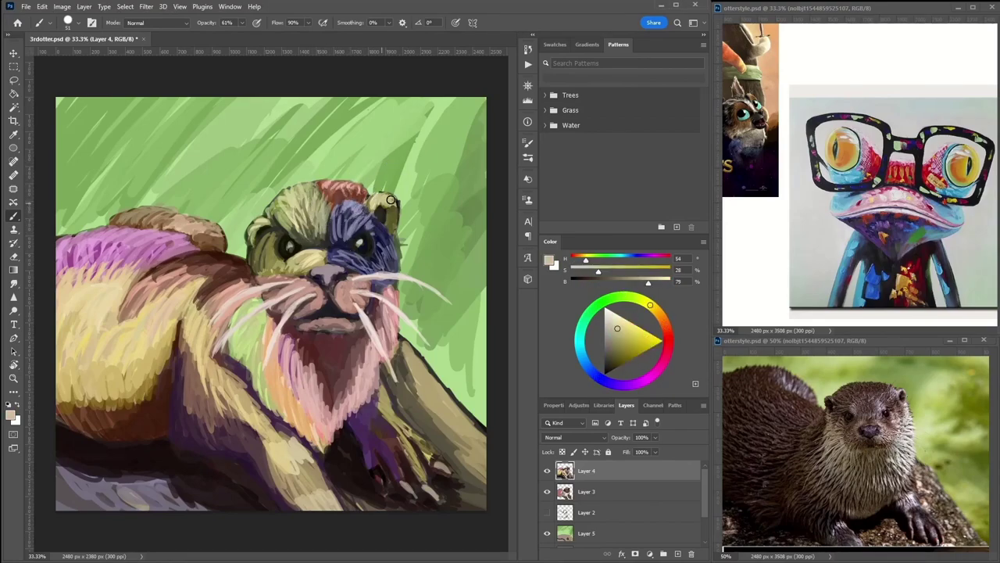
Lighten the forehead and area around the eye with yellow-tan fur.
{"action": "left_click", "coordinate": [332, 235], "text": "alt"}
{"action": "left_click", "coordinate": [319, 231], "text": "alt"}
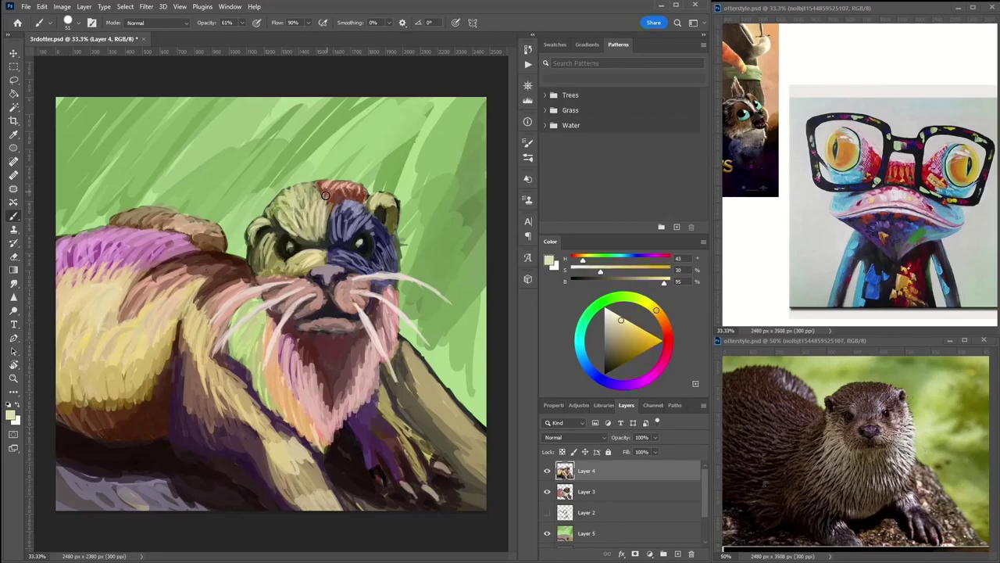
{"action": "left_click", "coordinate": [287, 255], "text": "alt"}
{"action": "left_click", "coordinate": [266, 257], "text": "alt"}
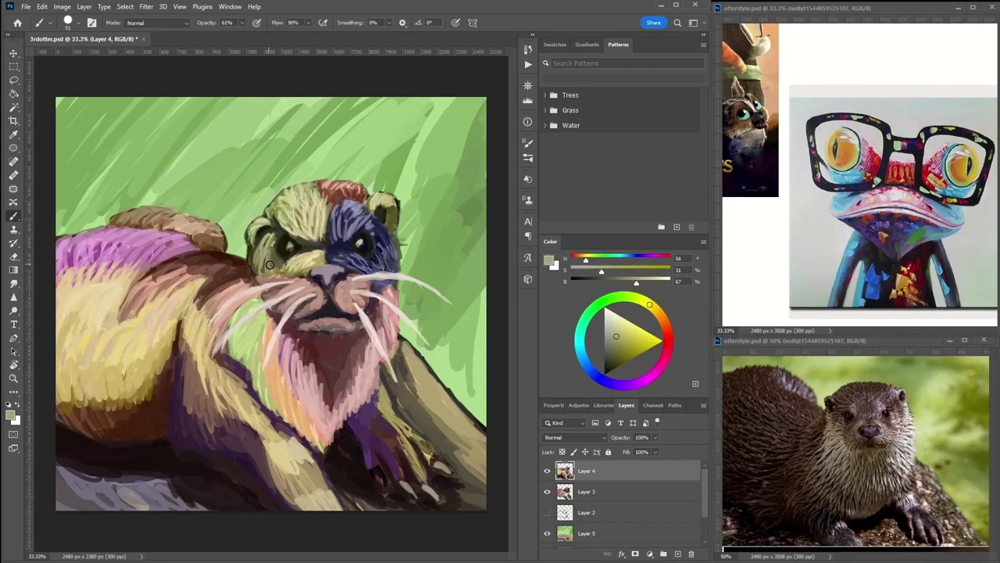
{"action": "left_click", "coordinate": [265, 250], "text": "alt"}
{"action": "left_click", "coordinate": [275, 268], "text": "alt"}
{"action": "left_click", "coordinate": [265, 253], "text": "alt"}
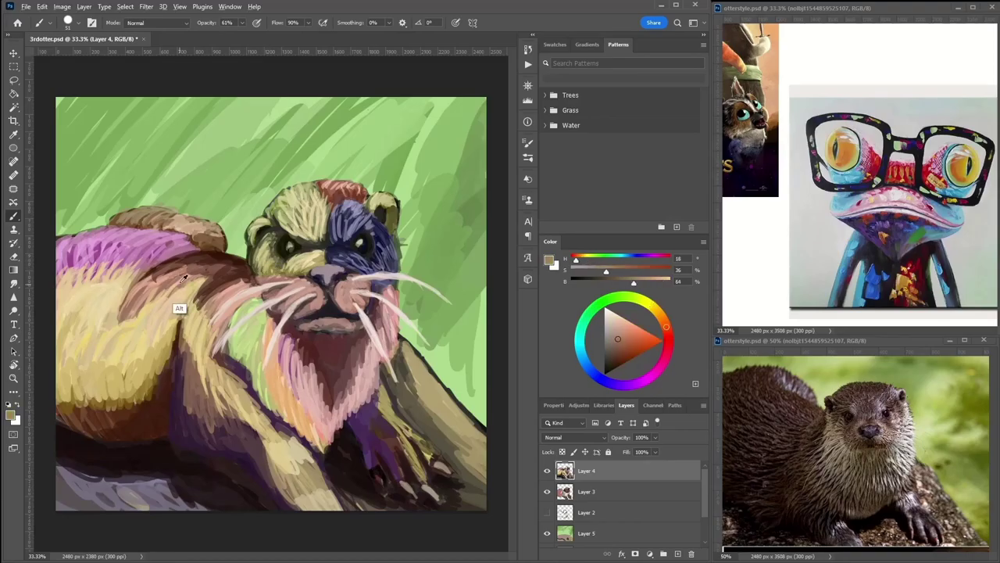